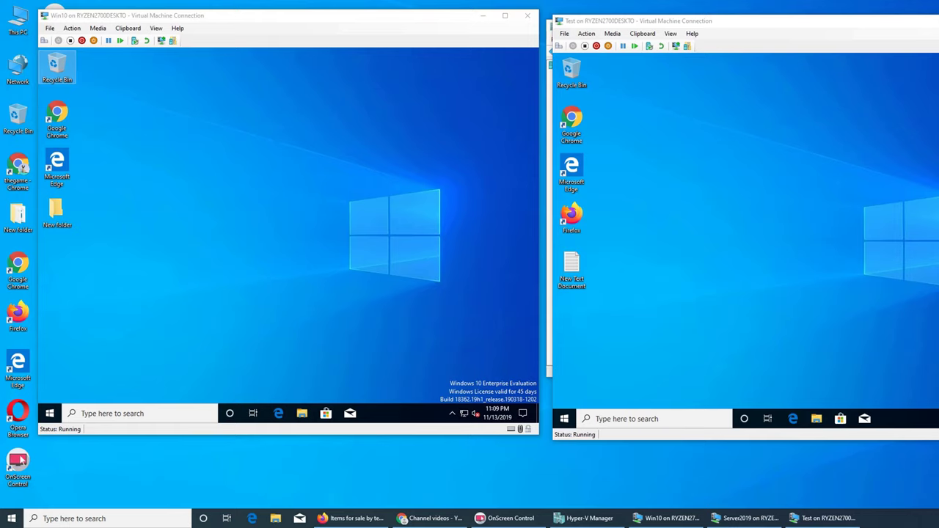
# Step: Launch Firefox in the Test VM, reset its page zoom to 100%, close it, and refresh the desktop
pyautogui.click(580, 219)
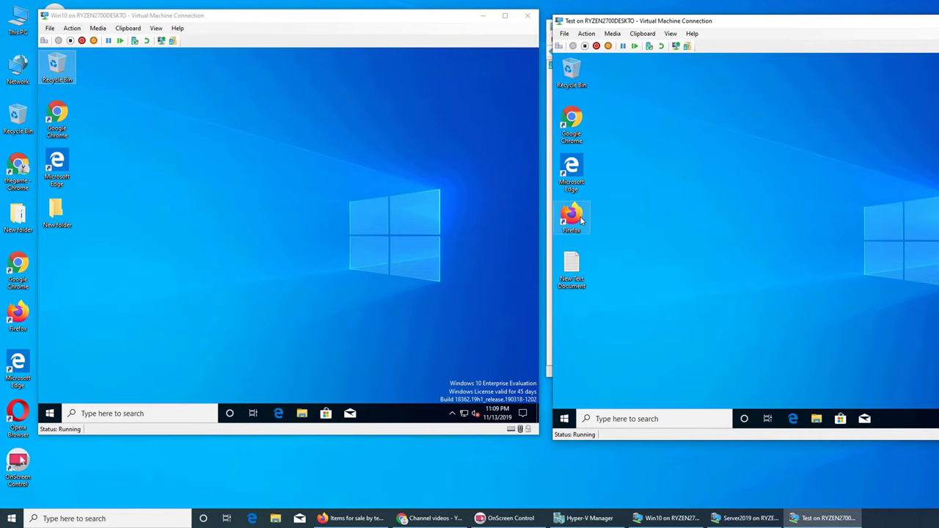
pyautogui.doubleClick(580, 220)
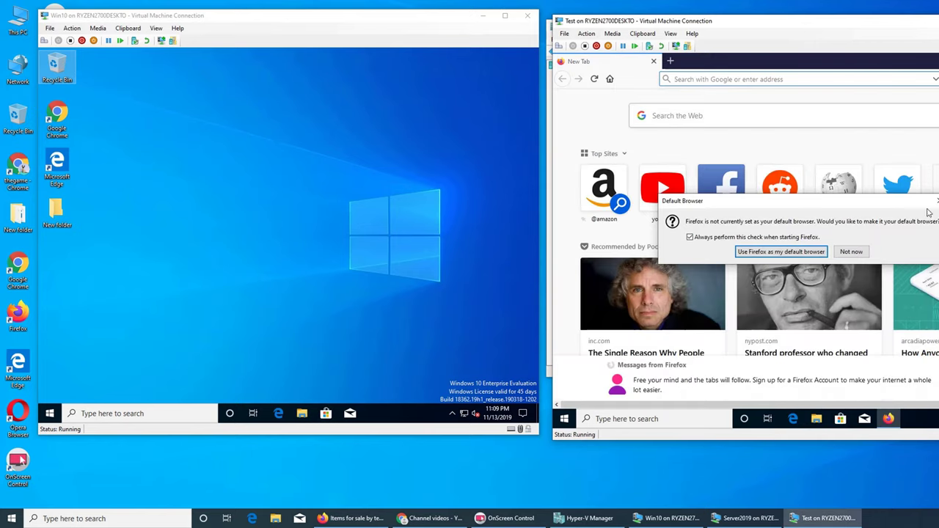
pyautogui.click(936, 200)
pyautogui.click(938, 79)
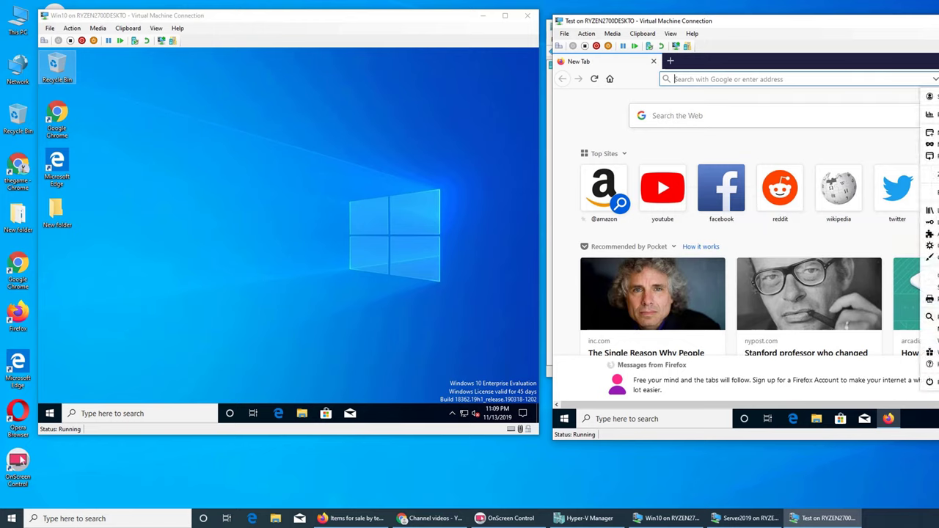
pyautogui.hotkey('ctrl', '+')
pyautogui.hotkey('ctrl', '+')
pyautogui.hotkey('ctrl', '+')
pyautogui.hotkey('ctrl', '+')
pyautogui.hotkey('ctrl', '+')
pyautogui.hotkey('ctrl', '+')
pyautogui.hotkey('ctrl', '+')
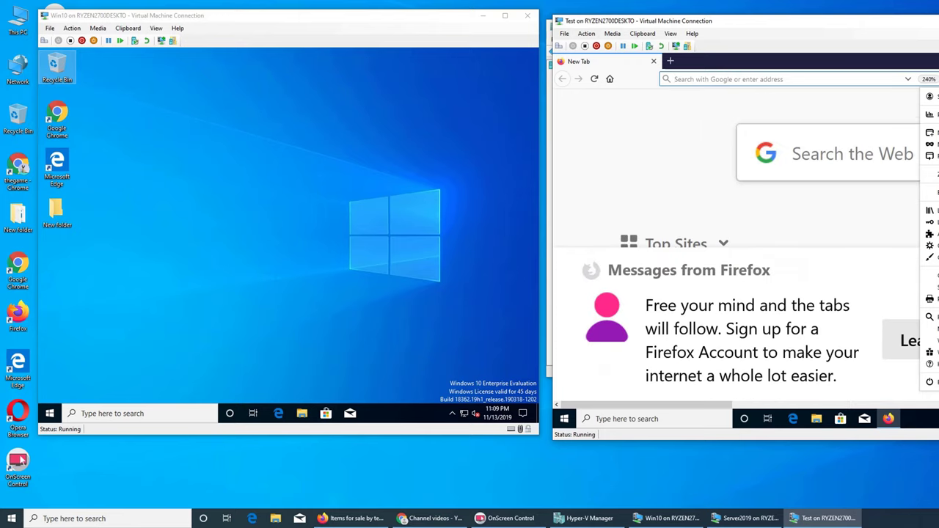
pyautogui.hotkey('ctrl', '-')
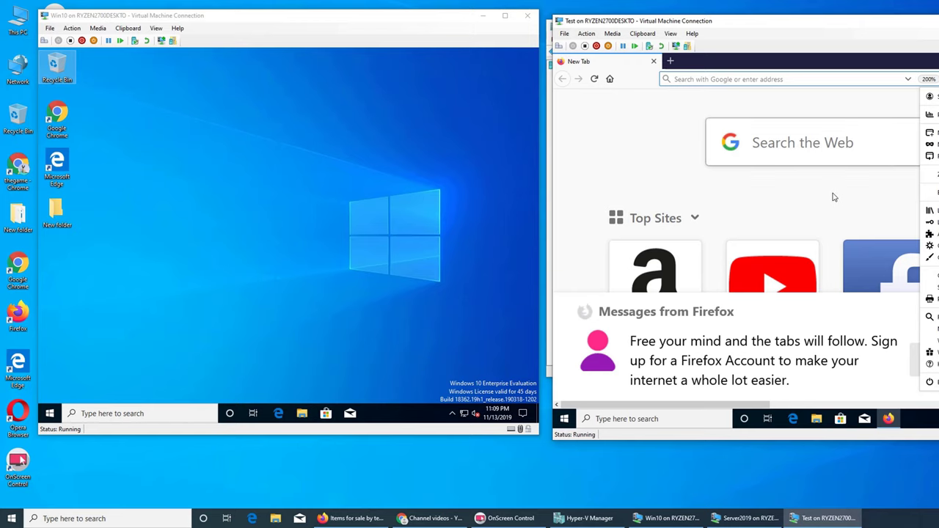
pyautogui.hotkey('ctrl', '-')
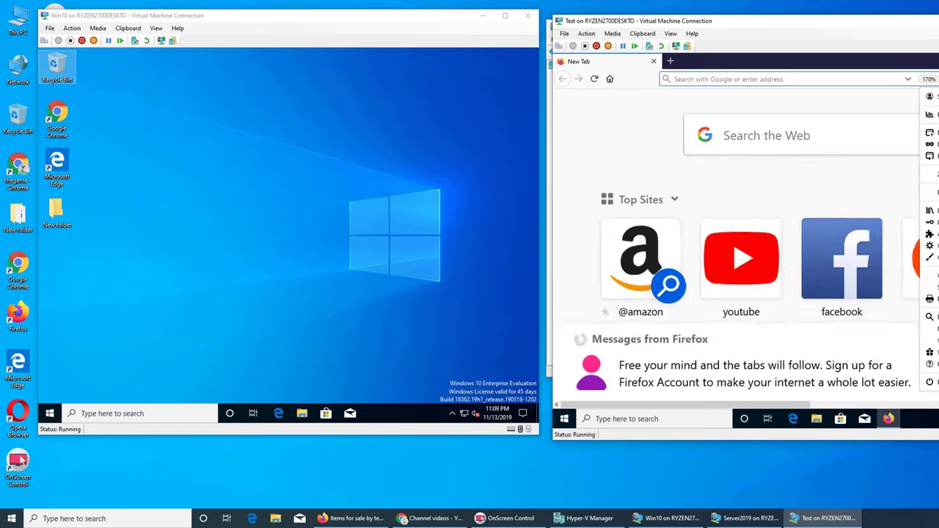
pyautogui.hotkey('ctrl', '-')
pyautogui.hotkey('ctrl', '-')
pyautogui.hotkey('ctrl', '-')
pyautogui.hotkey('ctrl', '-')
pyautogui.hotkey('ctrl', '-')
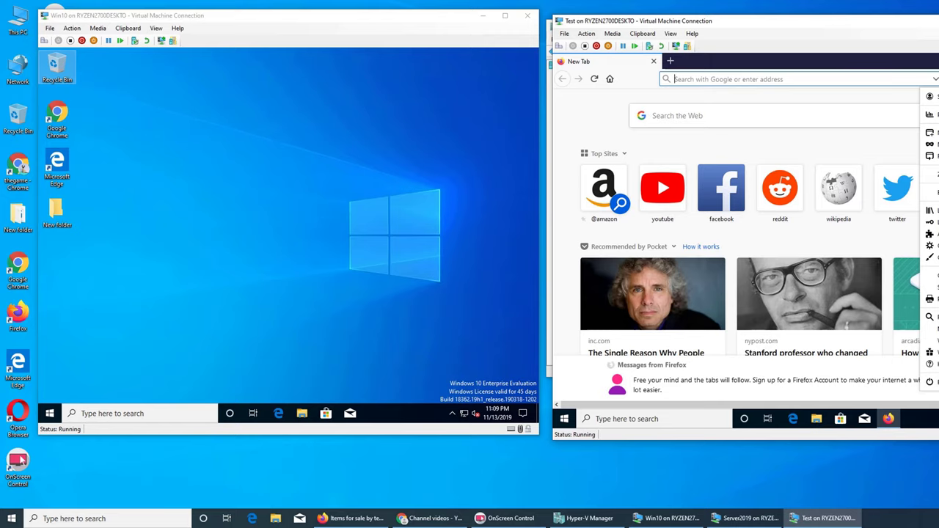
pyautogui.hotkey('alt', 'F4')
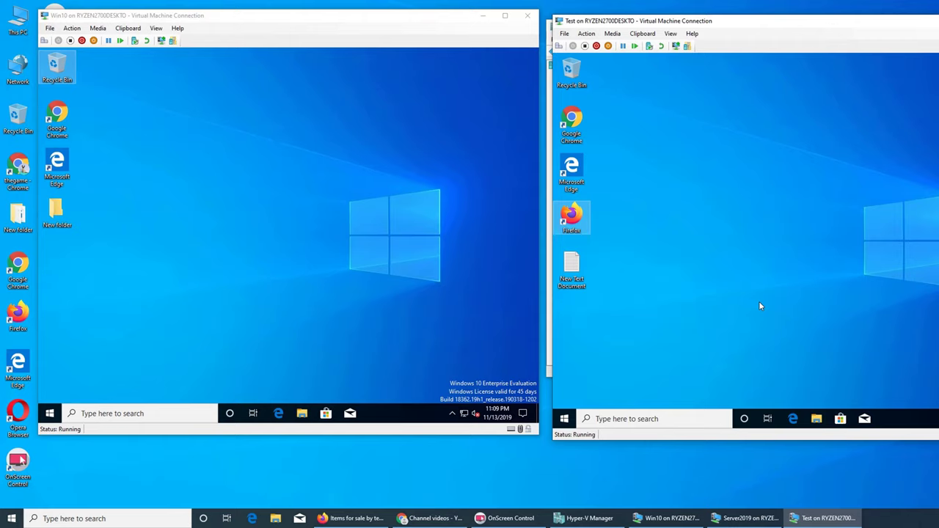
pyautogui.rightClick(737, 259)
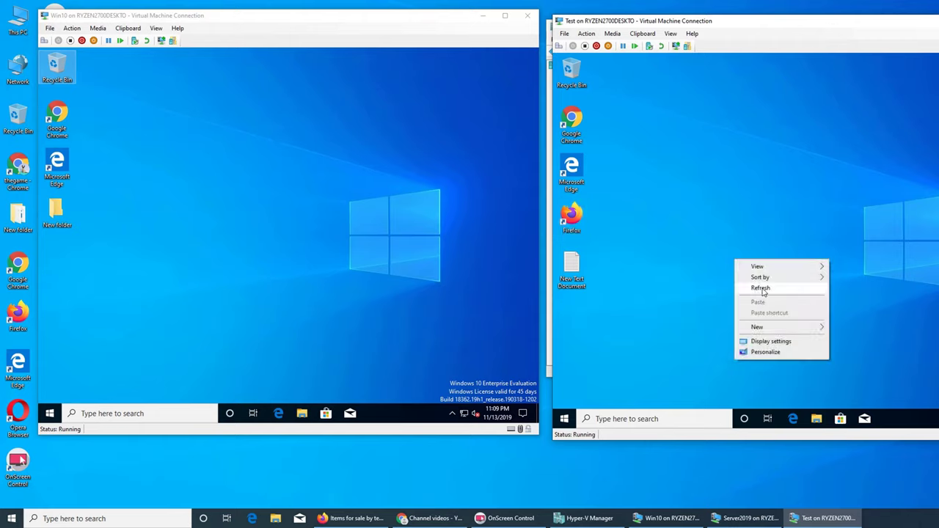
pyautogui.click(761, 288)
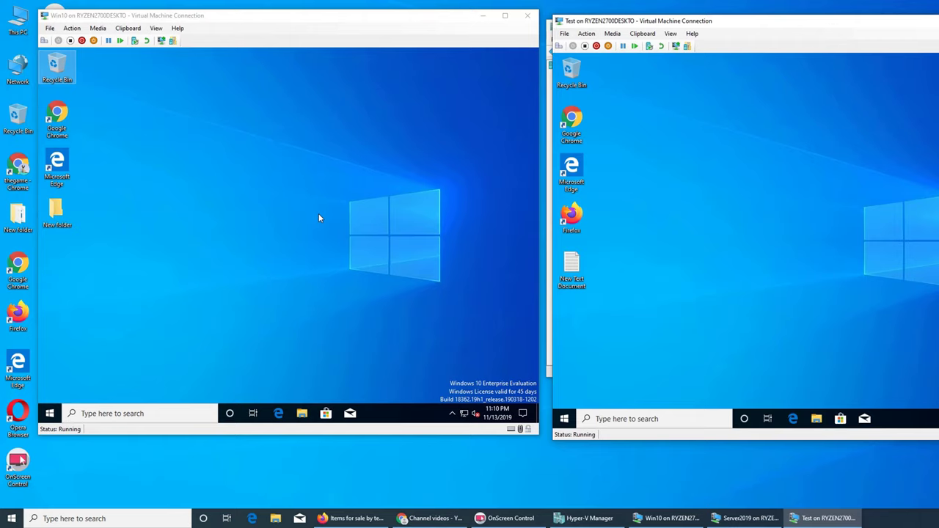
# Step: Launch Google Chrome in the Win10 VM and close its welcome window
pyautogui.click(65, 116)
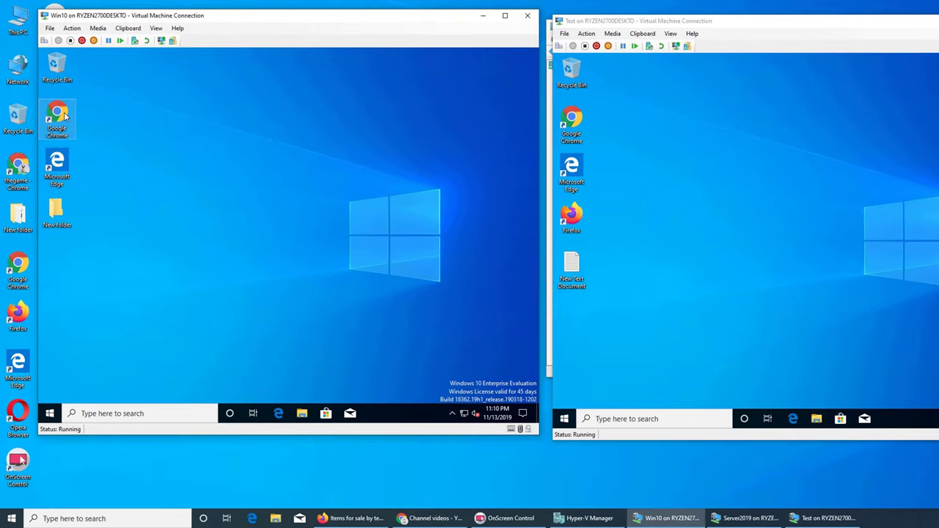
pyautogui.doubleClick(65, 116)
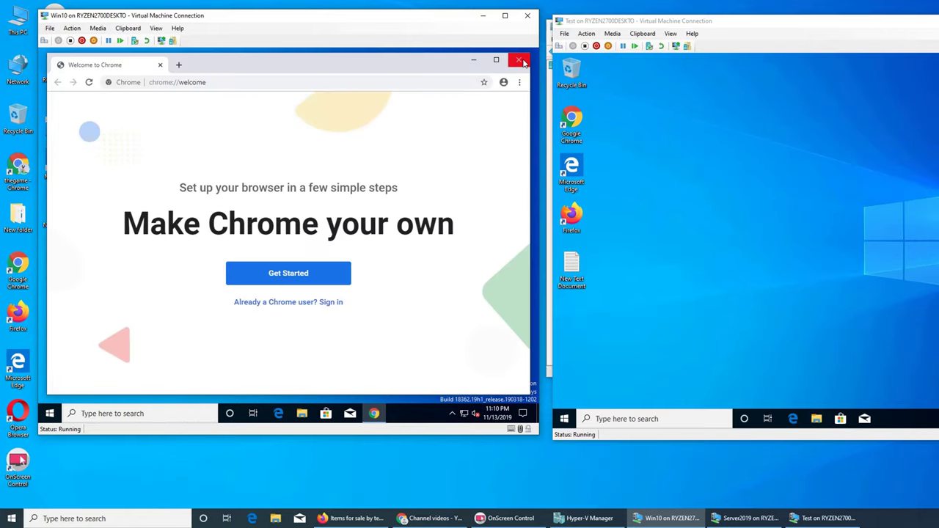
pyautogui.click(514, 63)
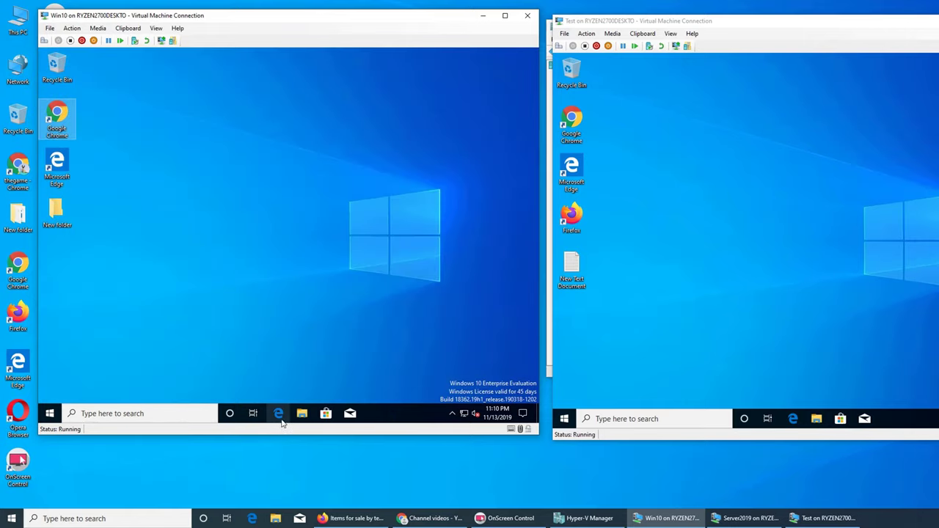
# Step: Search Bing for 'ultravnc' from the address bar of a maximized Microsoft Edge window
pyautogui.click(278, 413)
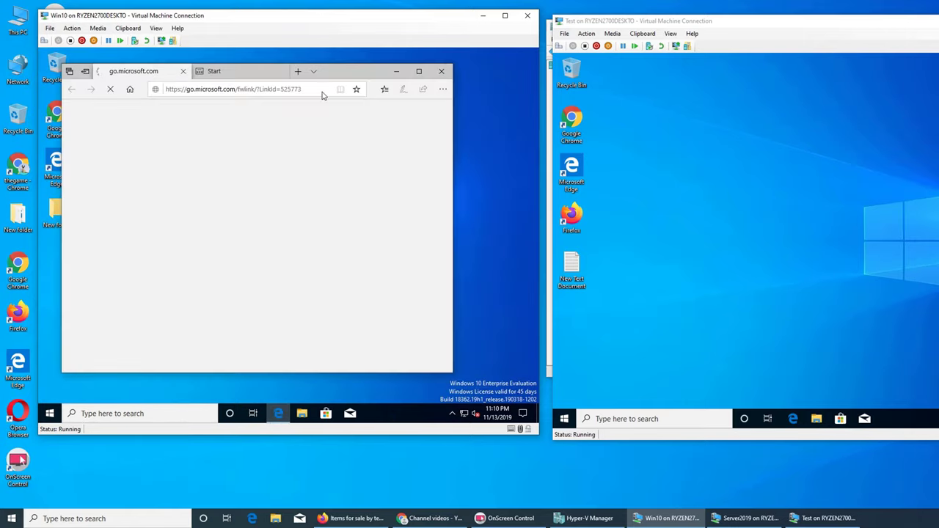
pyautogui.doubleClick(341, 76)
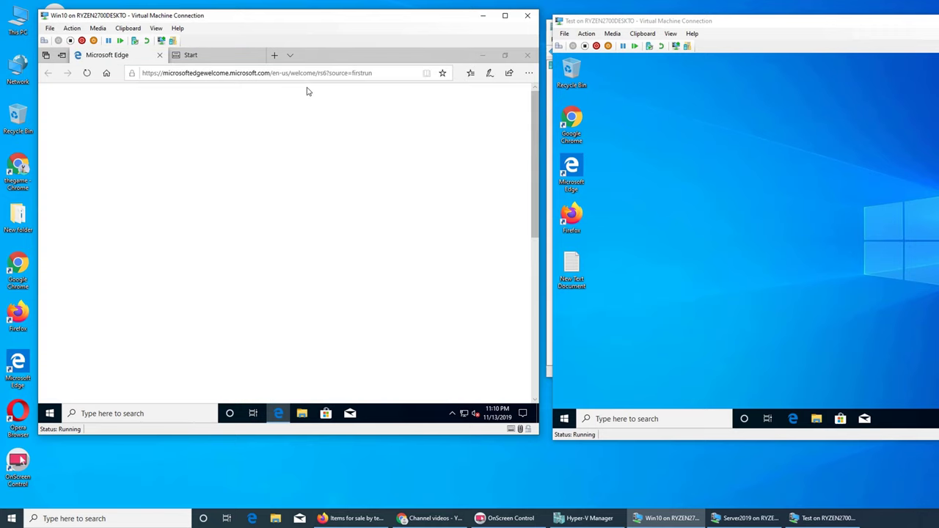
pyautogui.click(242, 74)
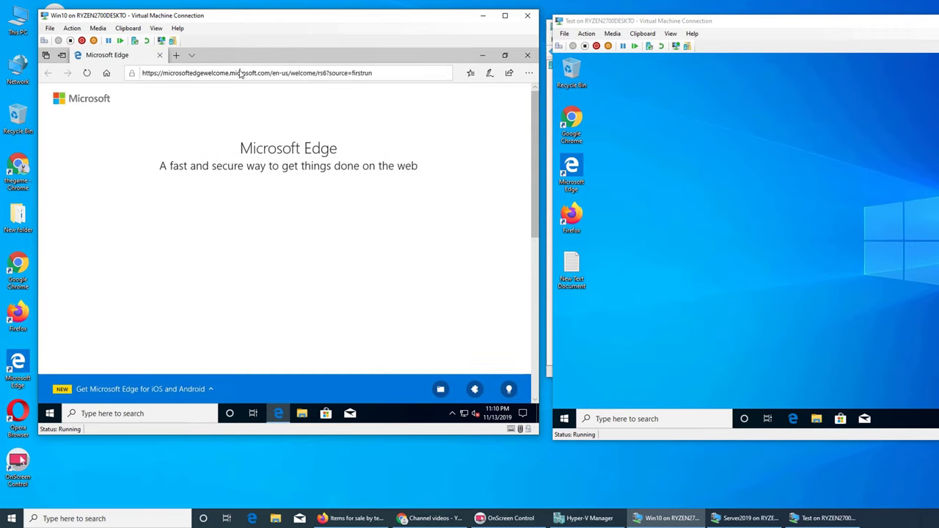
pyautogui.write('u')
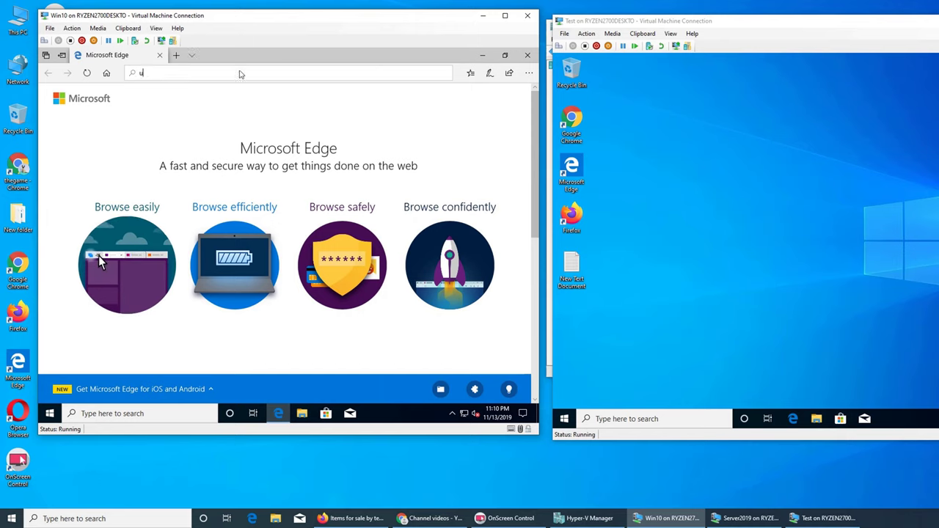
pyautogui.write('ltravnc')
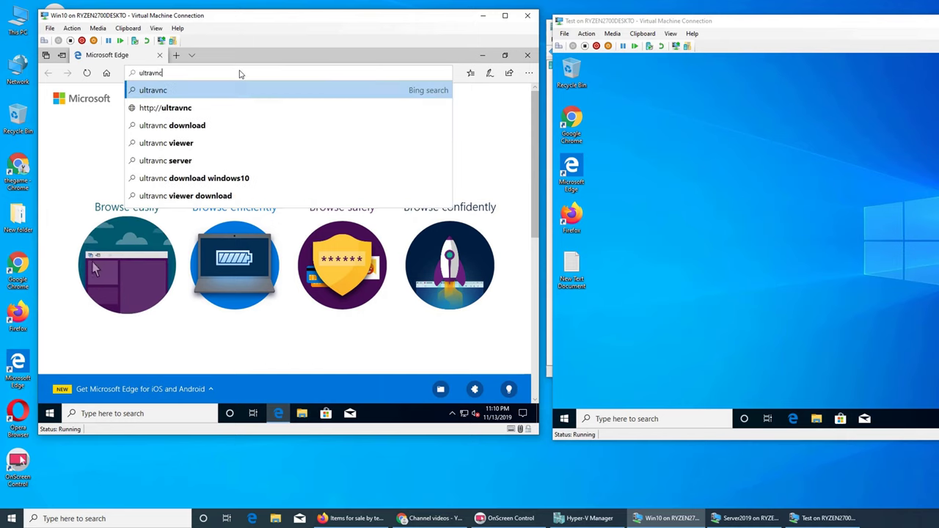
pyautogui.press('Return')
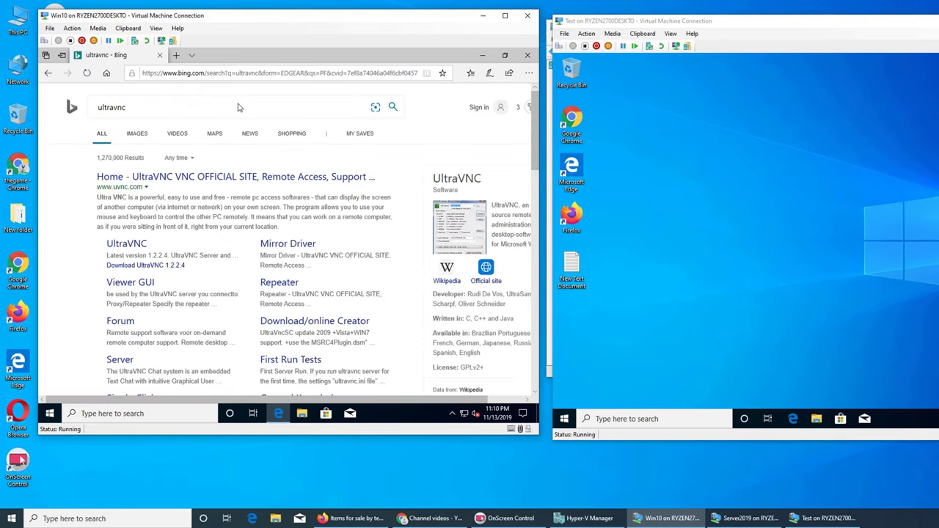
# Step: Open the 'Home - UltraVNC VNC OFFICIAL SITE' result, then bring the Channel videos window forward
pyautogui.click(188, 181)
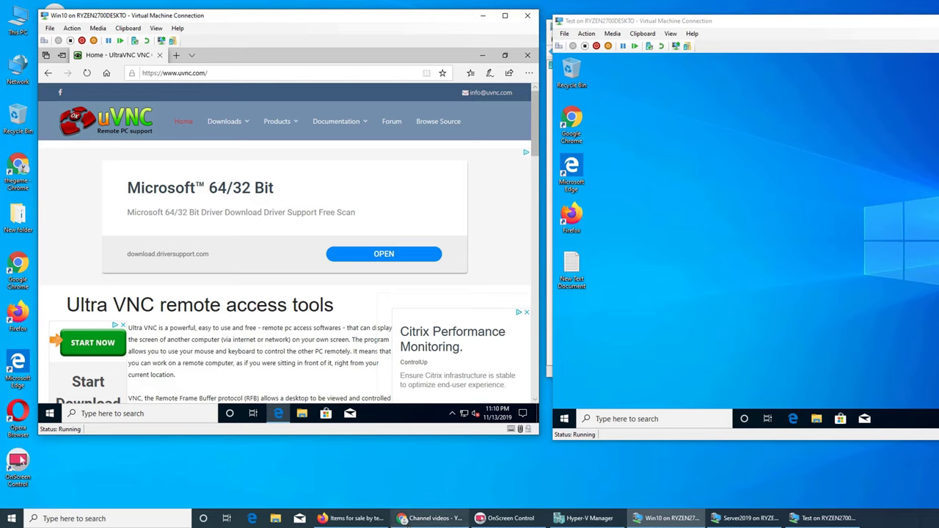
pyautogui.click(415, 520)
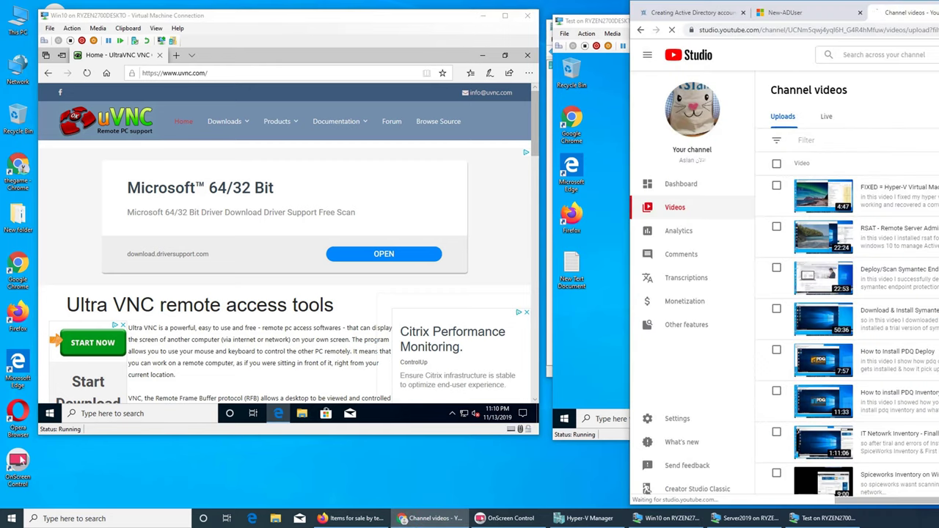
# Step: Open the YouTube channel's Videos tab and scroll down to the Windows XP PXE boot videos
pyautogui.click(922, 209)
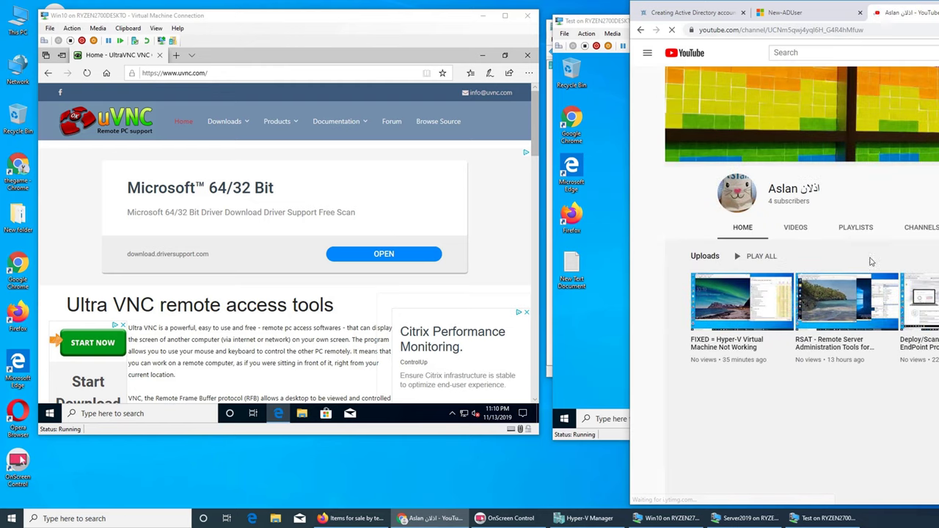
pyautogui.click(796, 228)
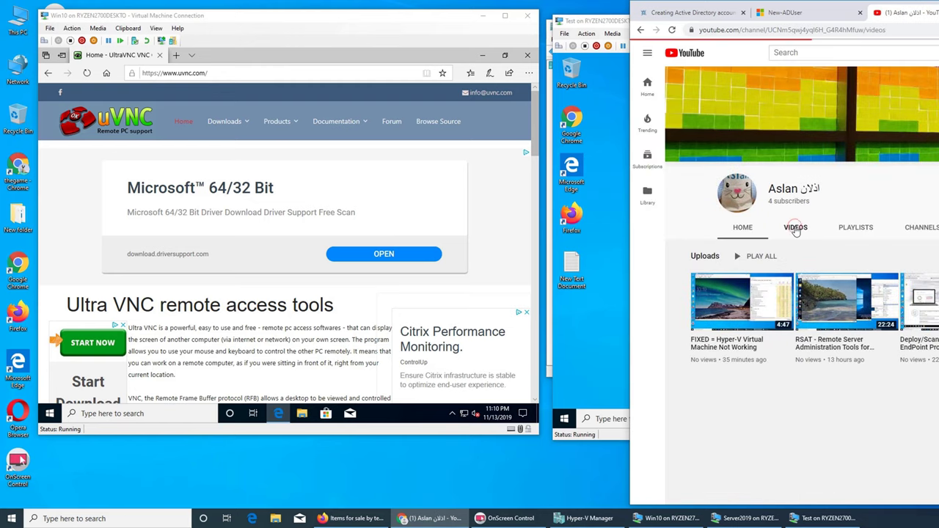
pyautogui.moveTo(814, 6); pyautogui.dragTo(185, 5)
pyautogui.scroll(-4, 379, 256)
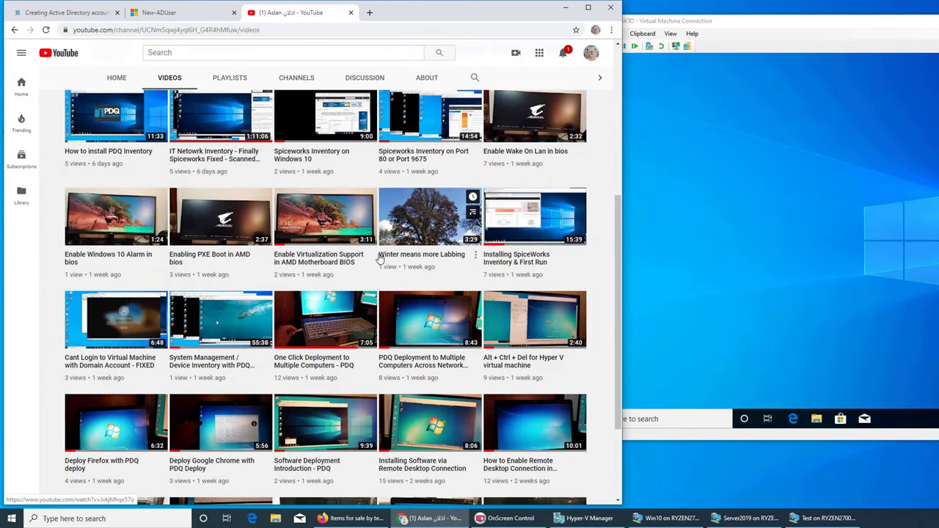
pyautogui.scroll(1, 383, 260)
pyautogui.scroll(-1, 386, 268)
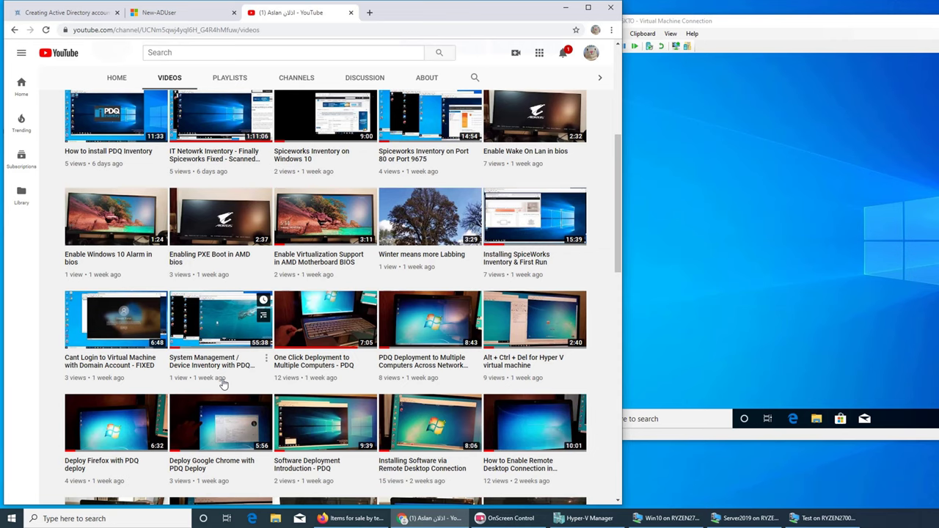
pyautogui.scroll(1, 223, 384)
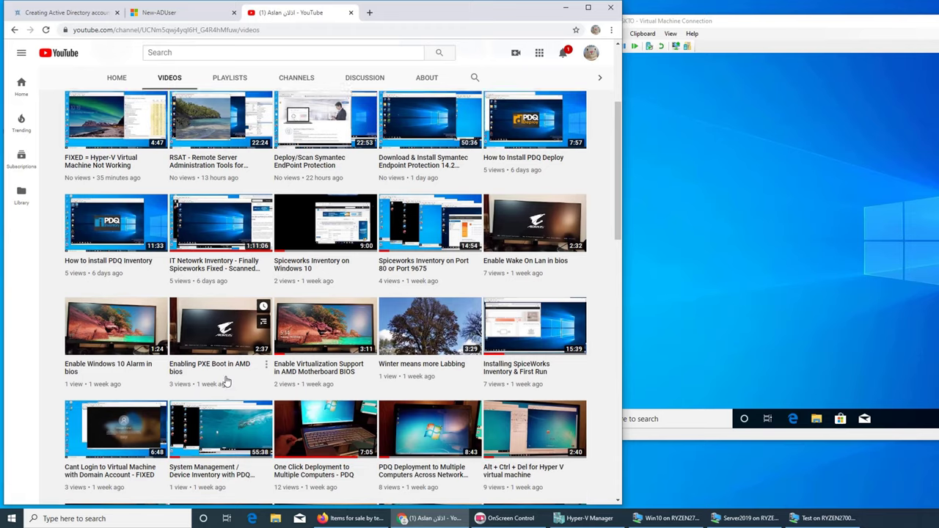
pyautogui.scroll(-3, 226, 380)
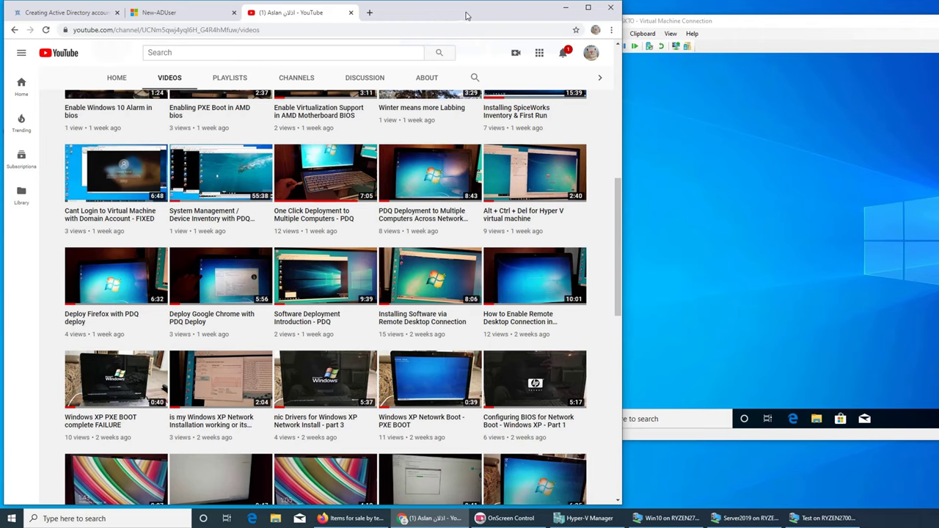
# Step: Minimize the YouTube window and scroll the uvnc.com home page back up to its Downloads menu
pyautogui.press('super+Right')
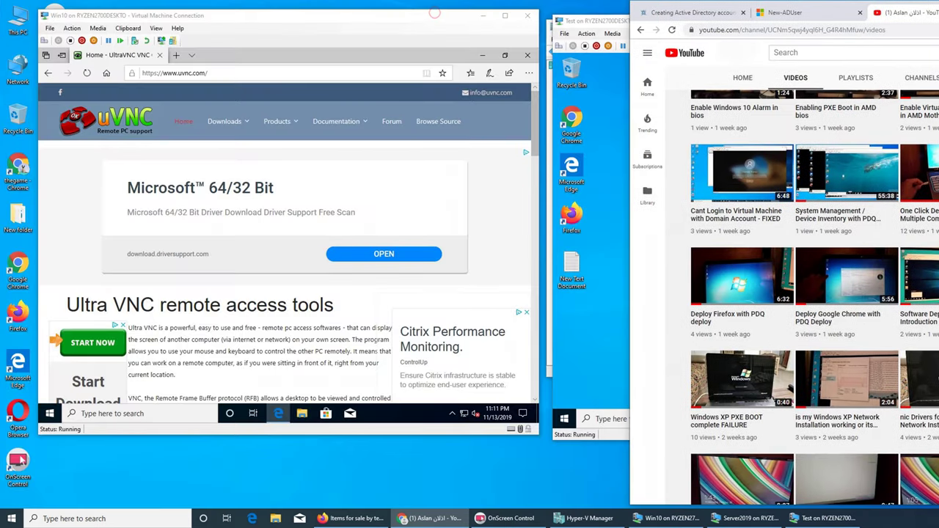
pyautogui.press('super+Down')
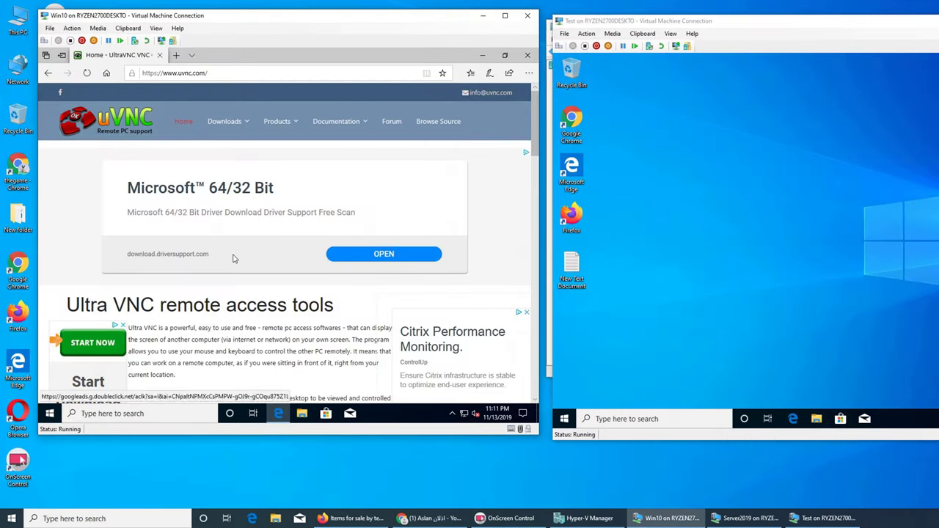
pyautogui.scroll(-3, 294, 257)
pyautogui.scroll(2, 198, 230)
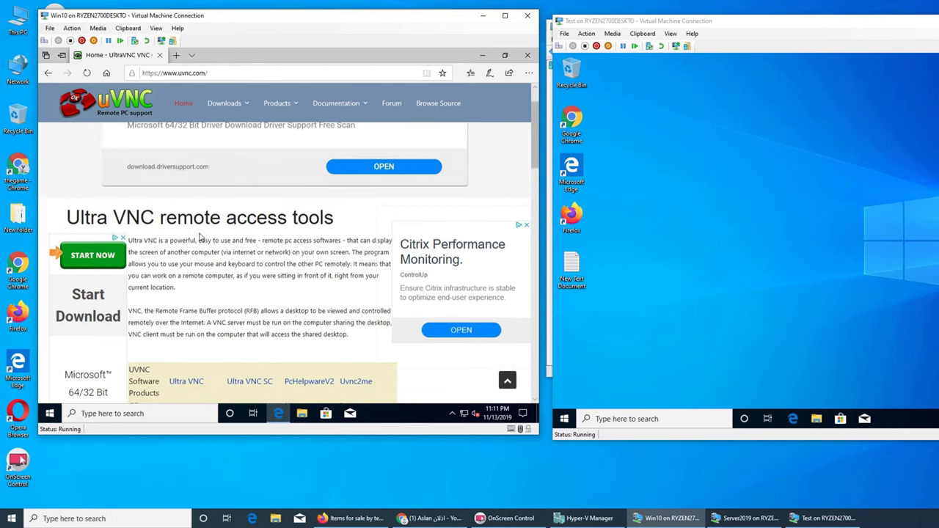
pyautogui.scroll(-1, 216, 242)
pyautogui.scroll(-10, 218, 246)
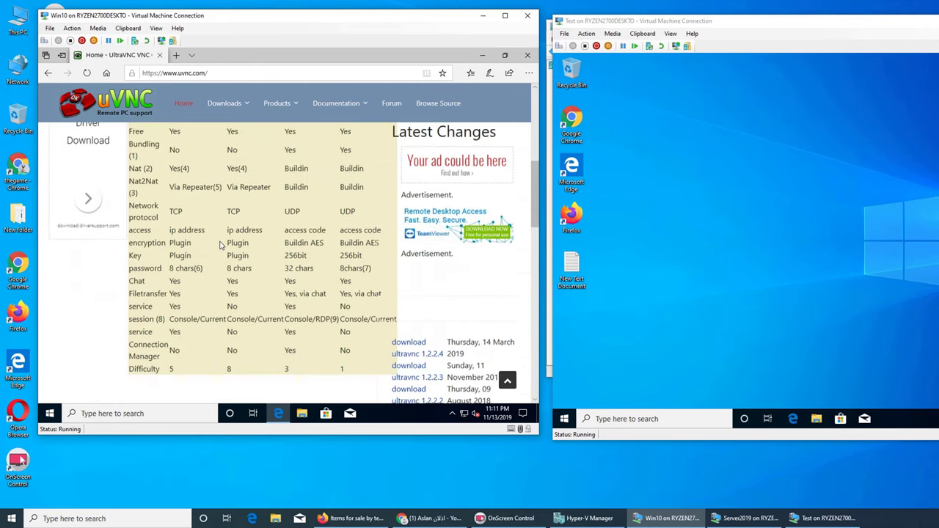
pyautogui.scroll(-4, 224, 248)
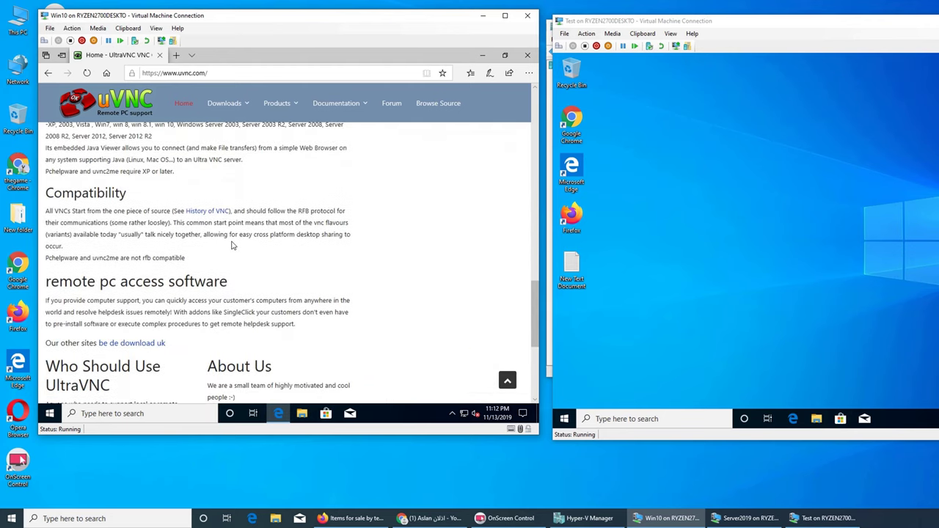
pyautogui.scroll(1, 219, 237)
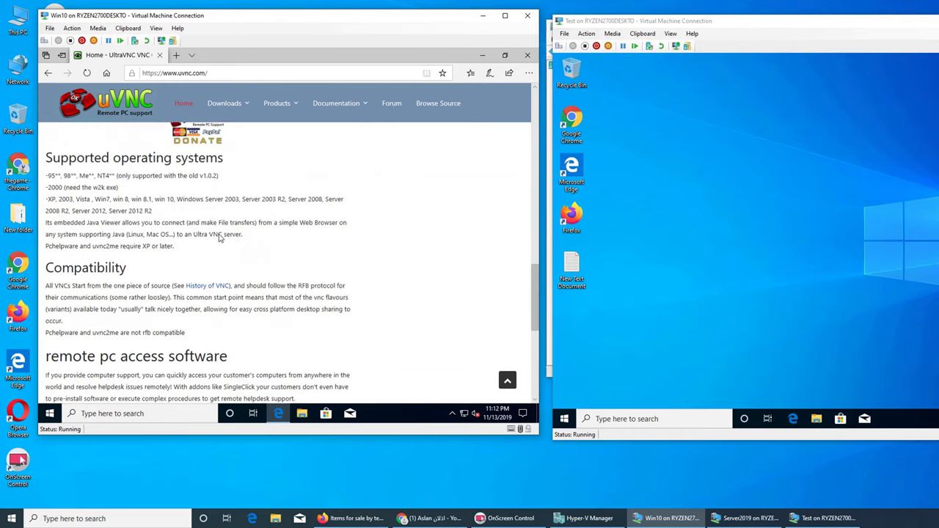
pyautogui.scroll(1, 219, 237)
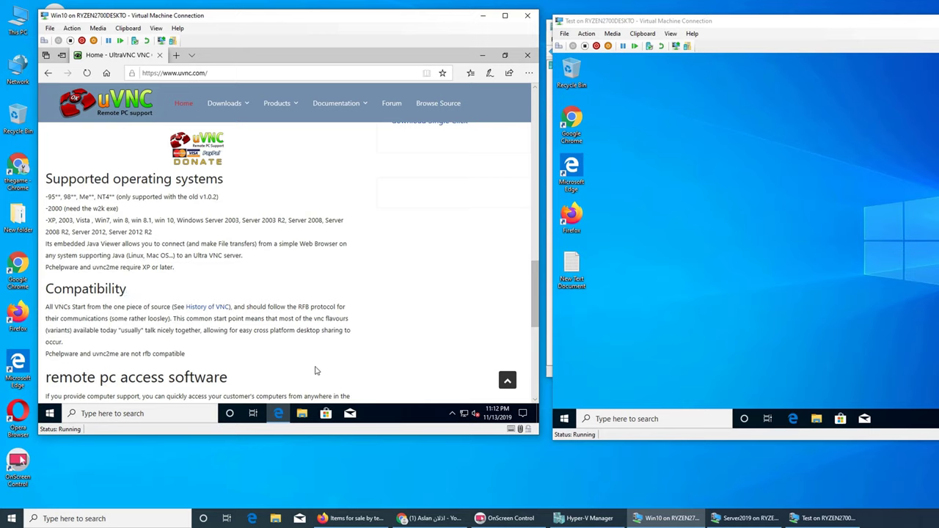
pyautogui.scroll(5, 320, 232)
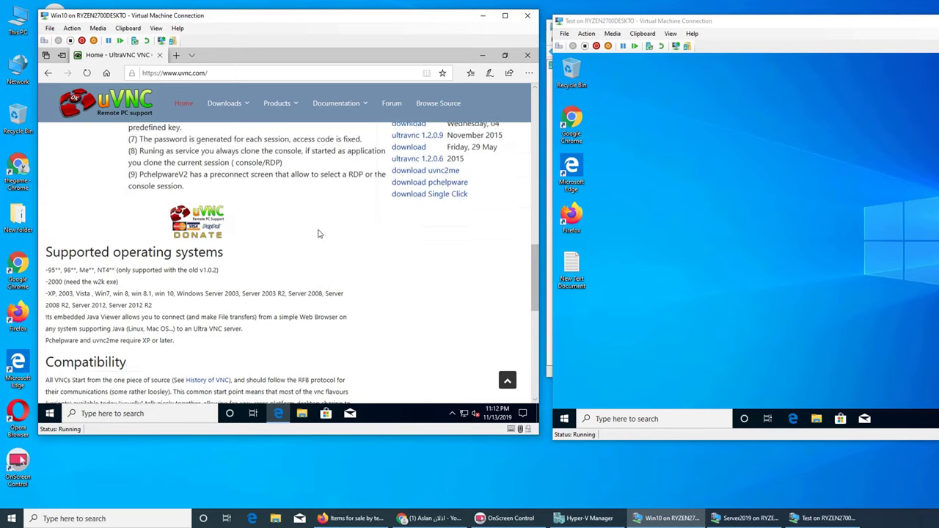
pyautogui.scroll(10, 323, 233)
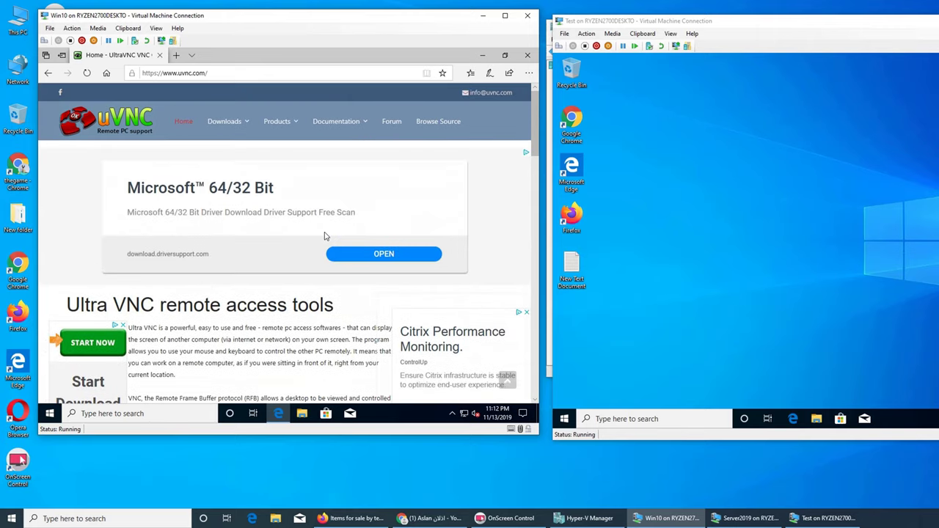
pyautogui.scroll(-20, 325, 237)
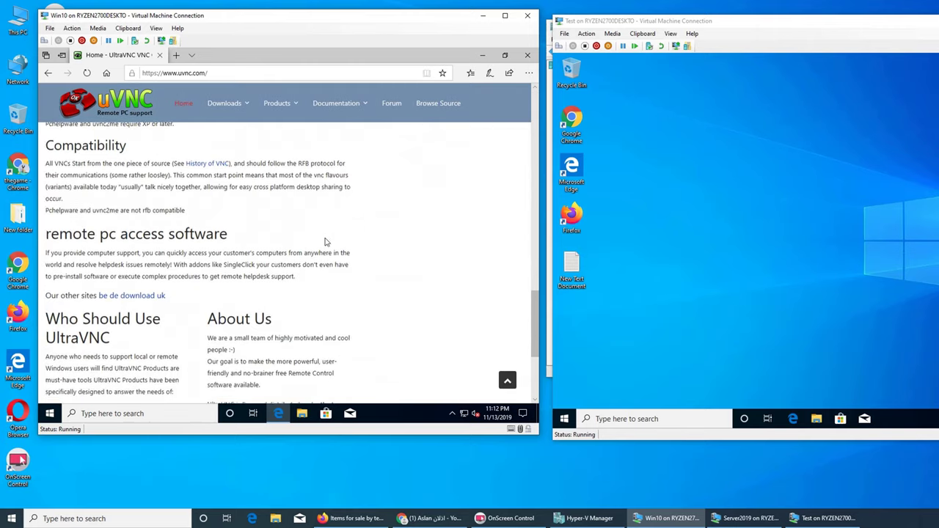
pyautogui.scroll(20, 327, 242)
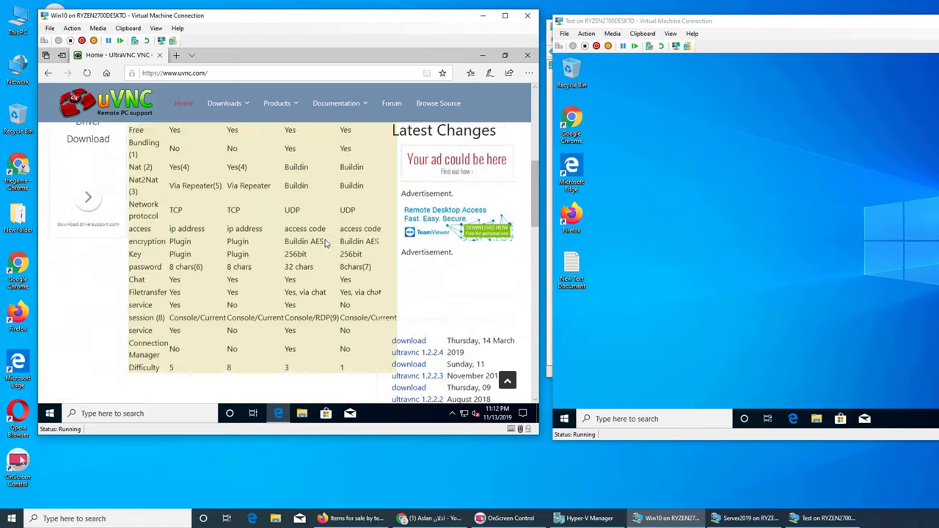
pyautogui.scroll(2, 327, 243)
pyautogui.moveTo(228, 117)
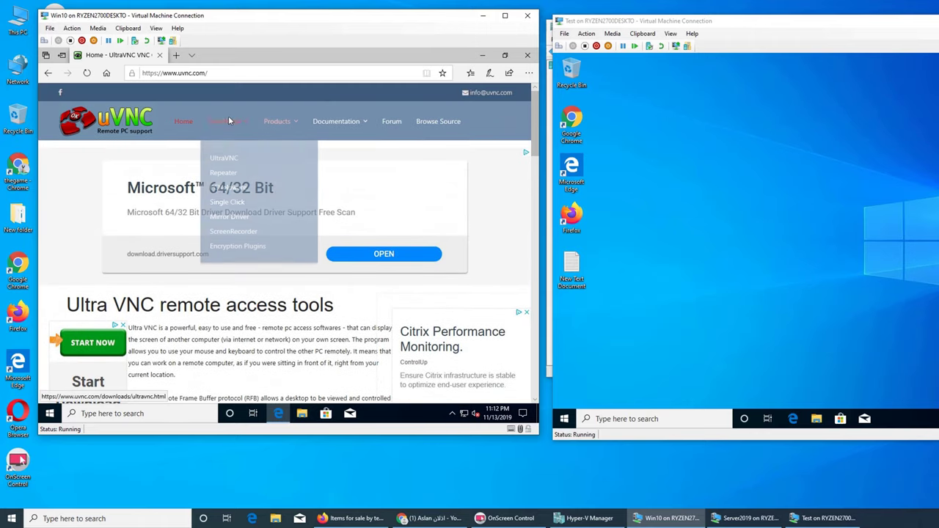
# Step: Go to Downloads > UltraVNC, open the 1.2.2.4 download page, and scroll to the X64 setup entry
pyautogui.click(228, 159)
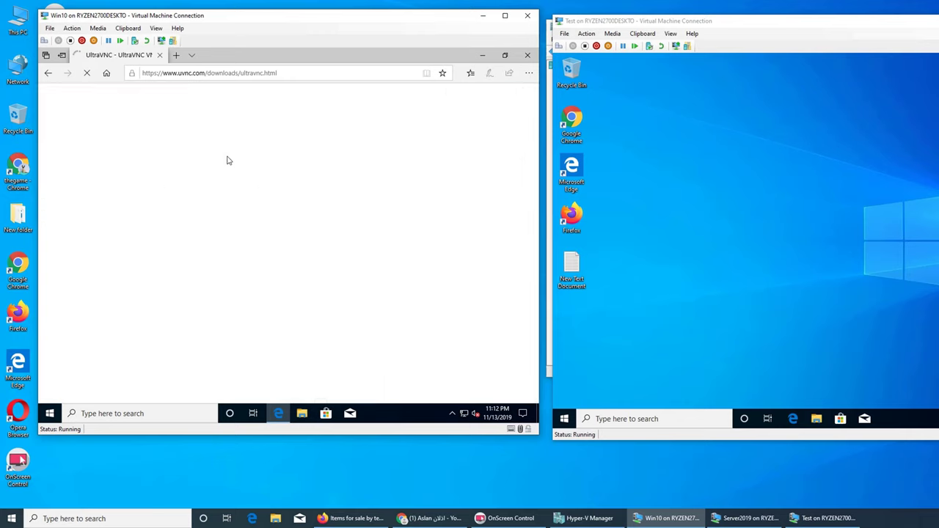
pyautogui.scroll(-5, 225, 315)
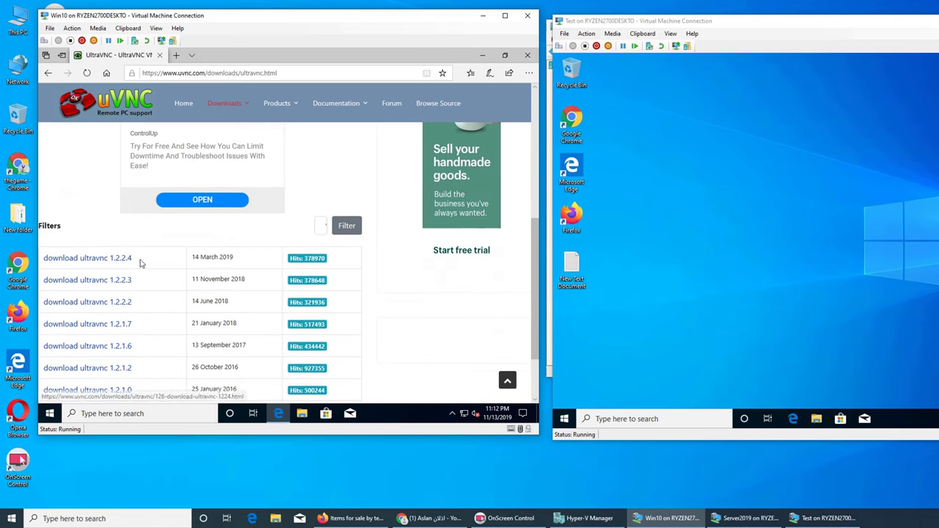
pyautogui.scroll(-1, 147, 242)
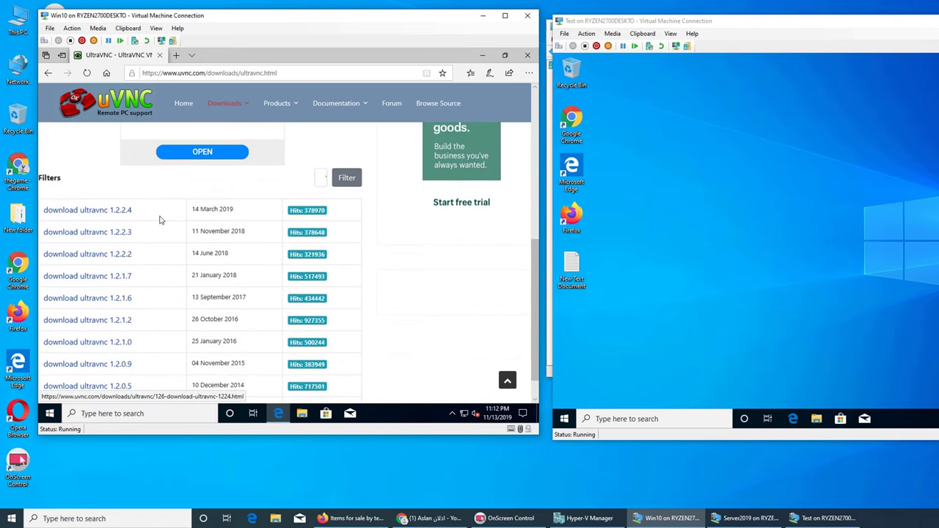
pyautogui.click(115, 211)
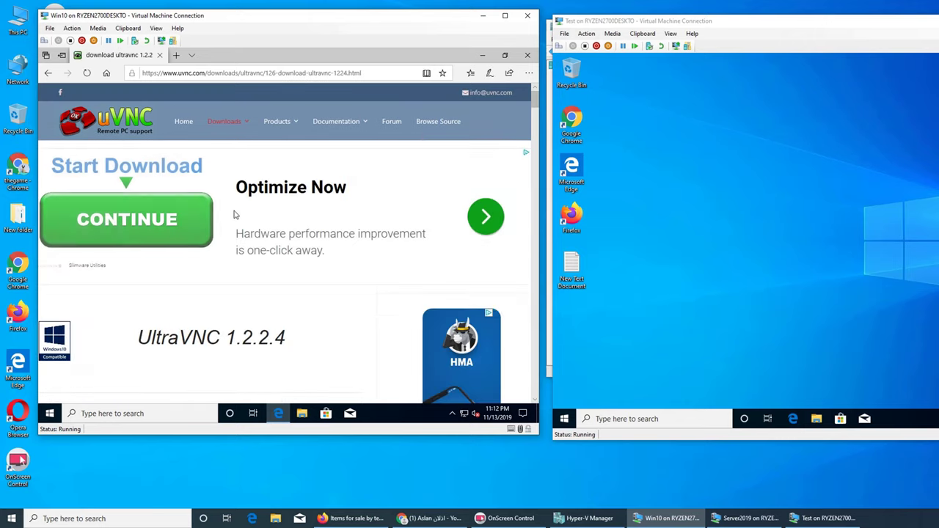
pyautogui.scroll(-5, 242, 224)
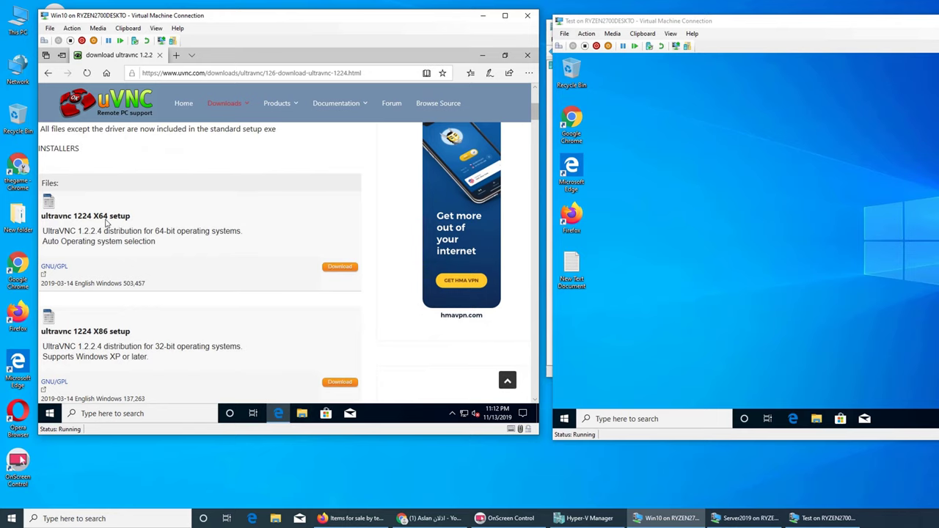
pyautogui.scroll(-2, 173, 238)
pyautogui.scroll(-3, 173, 238)
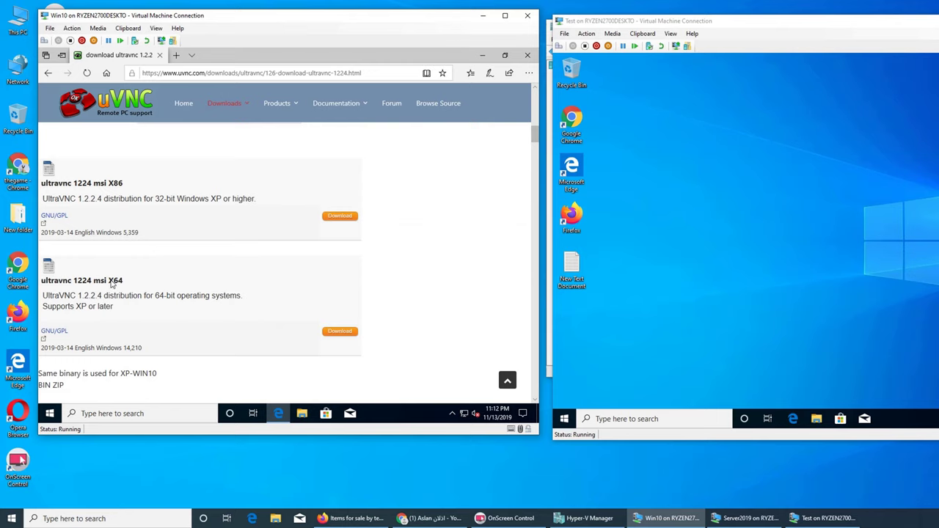
pyautogui.scroll(5, 128, 297)
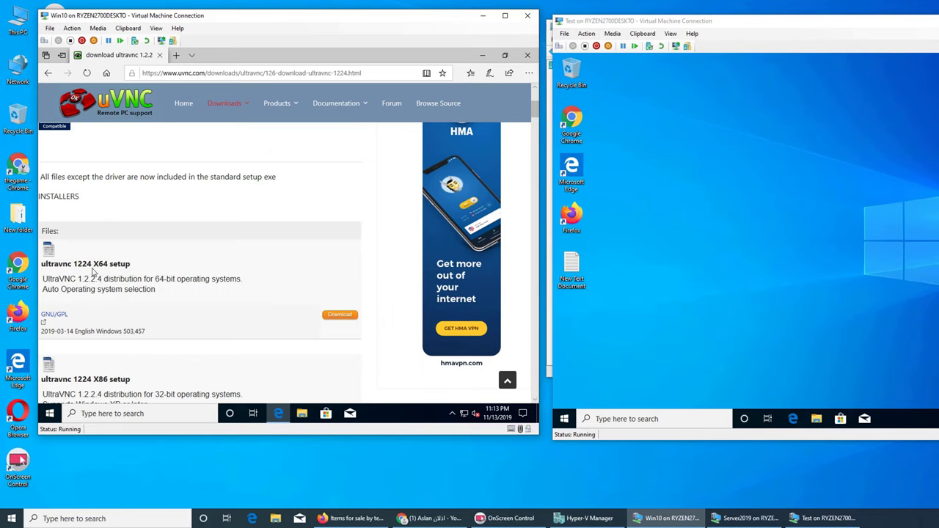
# Step: Download UltraVNC_1_2_24_X64_Setup.exe after accepting the conditions, then bring up the Server2019 VM
pyautogui.click(339, 315)
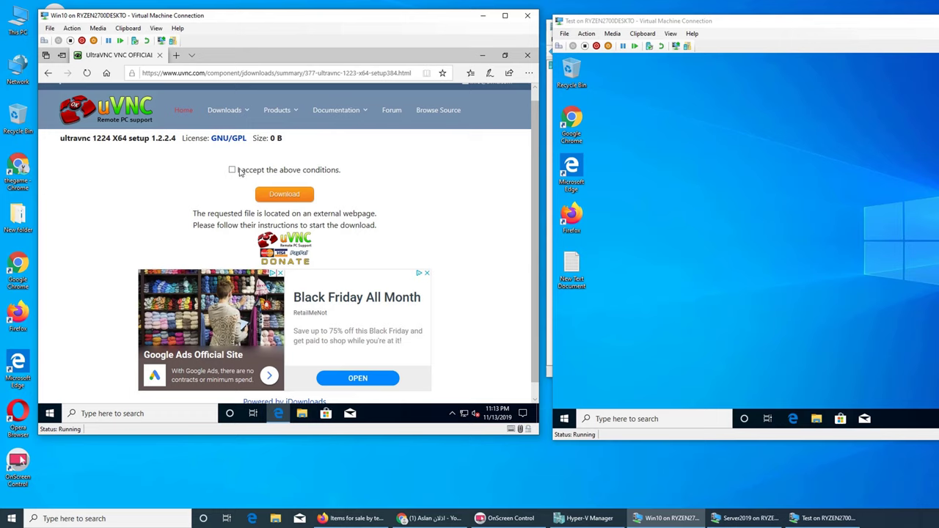
pyautogui.click(232, 169)
pyautogui.click(284, 194)
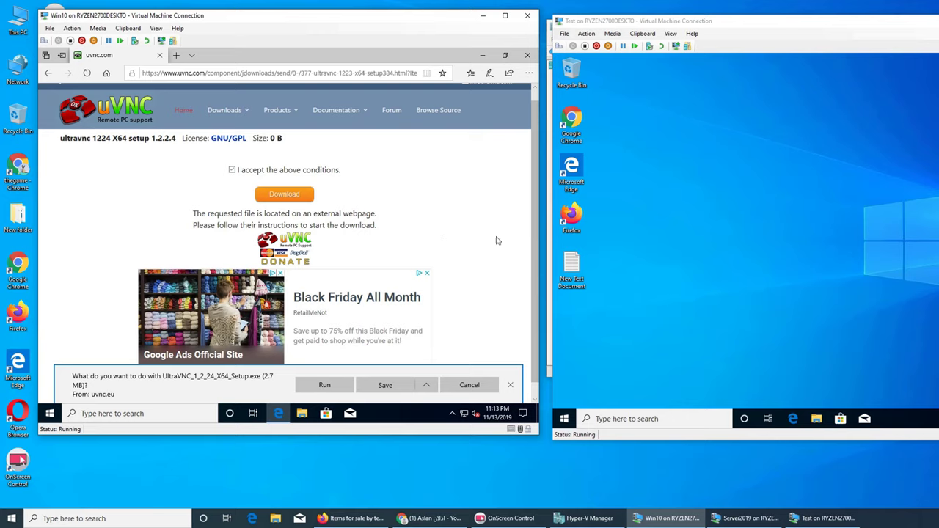
pyautogui.click(746, 518)
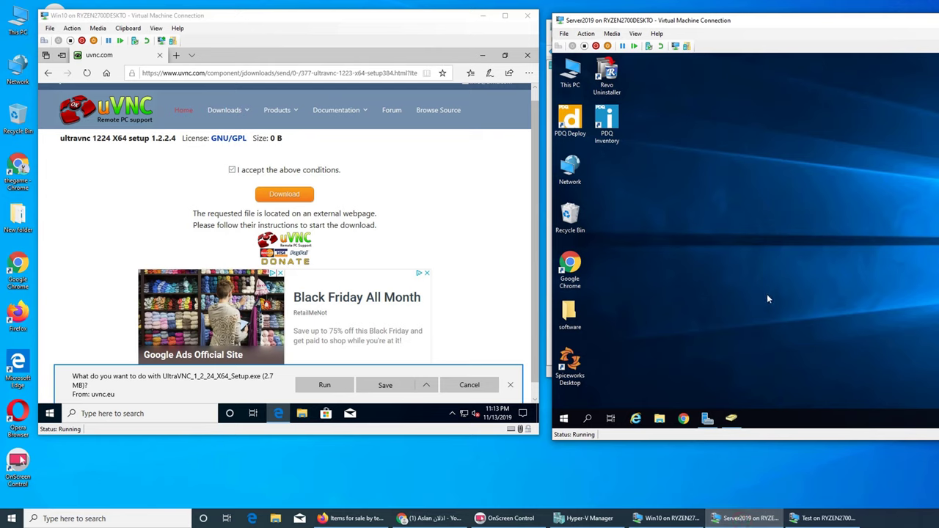
# Step: Open This PC and then the Downloads folder on the Server2019 VM
pyautogui.doubleClick(579, 83)
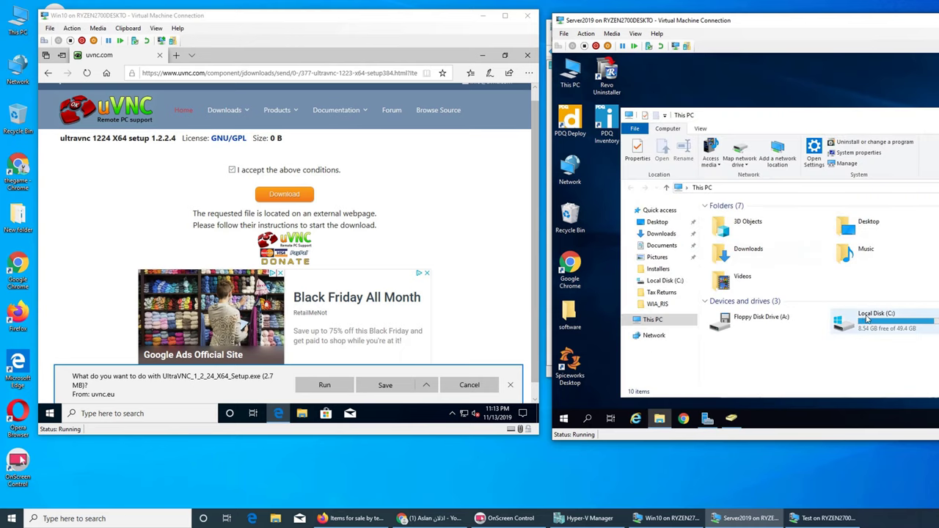
pyautogui.doubleClick(768, 253)
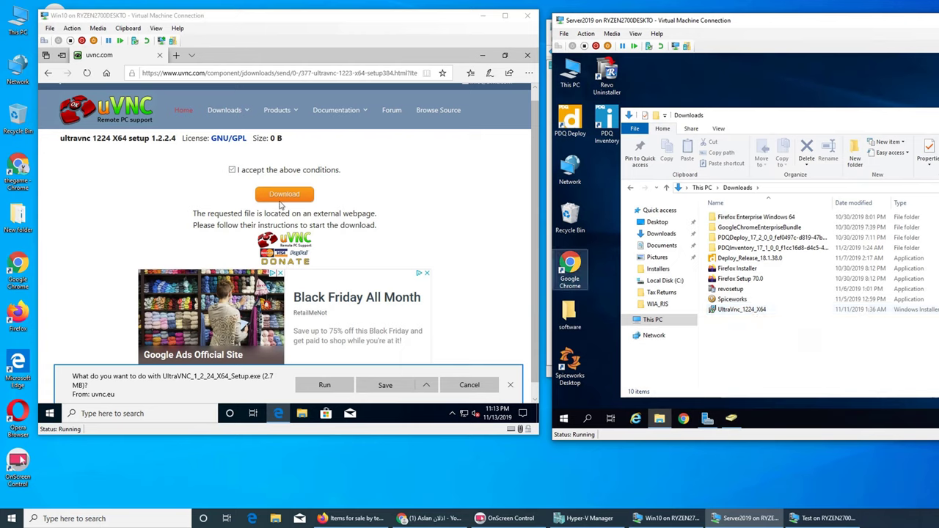
# Step: Run the downloaded UltraVNC setup and approve the UAC prompt with the account password
pyautogui.click(327, 385)
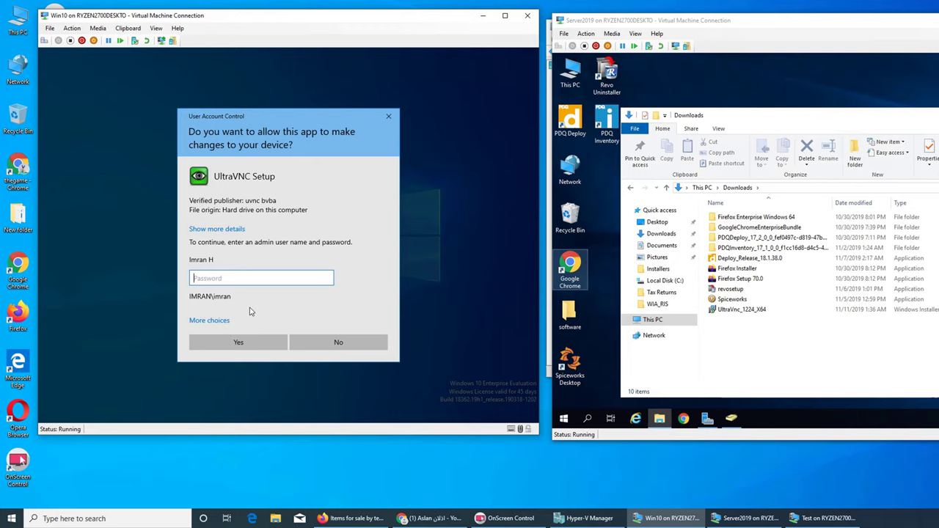
pyautogui.write('••••')
pyautogui.press('BackSpace')
pyautogui.press('BackSpace')
pyautogui.press('BackSpace')
pyautogui.press('BackSpace')
pyautogui.write('••')
pyautogui.press('Return')
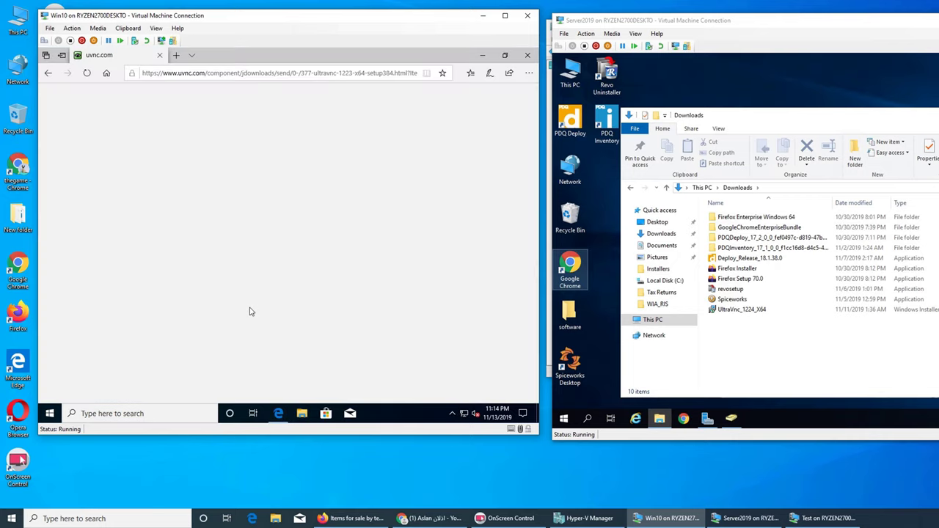
# Step: Accept the default setup language and dismiss the administrator-required error message
pyautogui.click(299, 252)
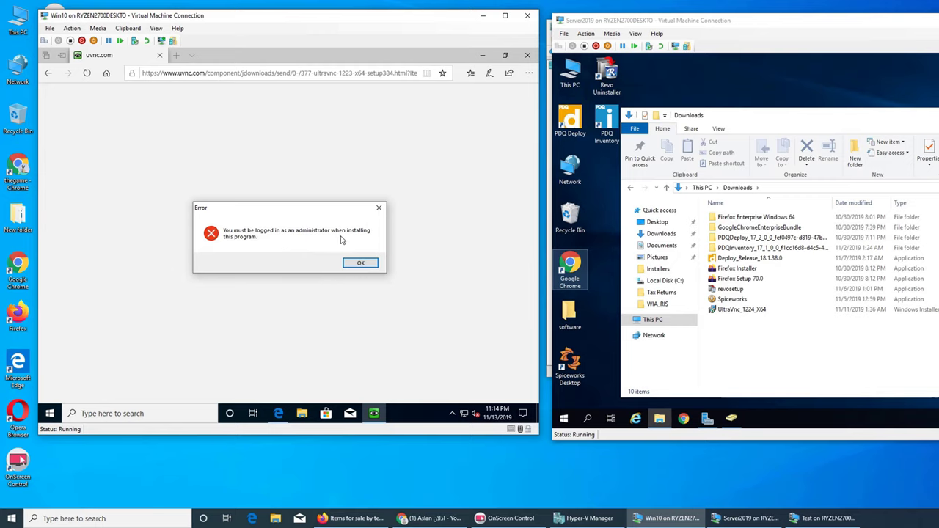
pyautogui.click(482, 55)
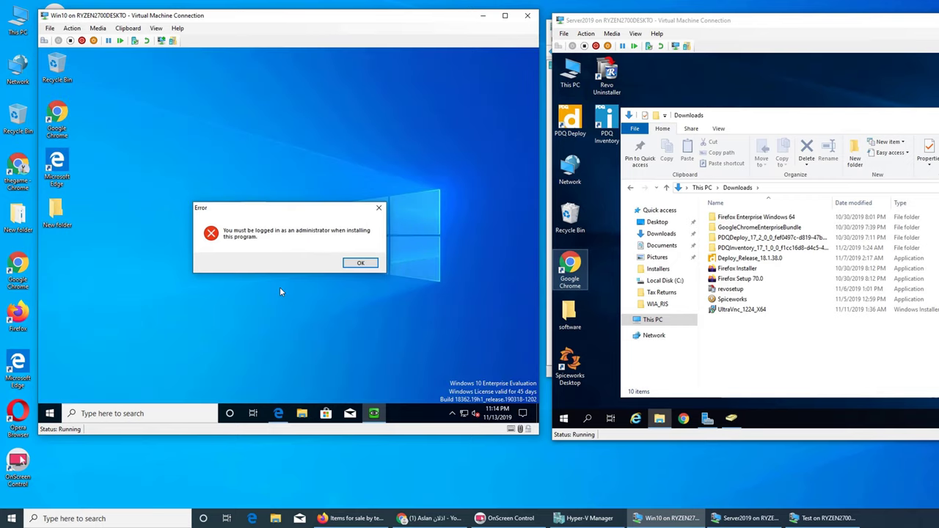
pyautogui.click(360, 263)
# Step: Reload the uvnc.com download page in Edge, resubmit the download, and run the new setup file
pyautogui.click(278, 413)
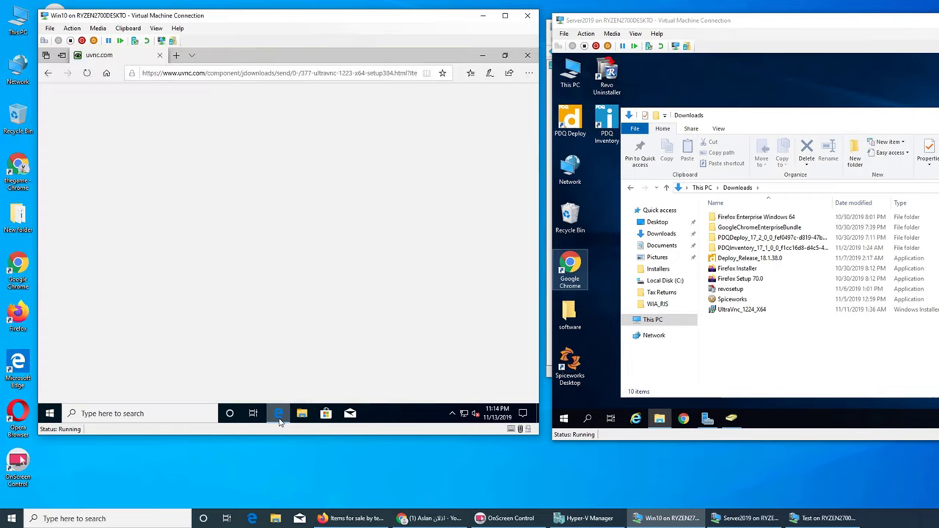
pyautogui.click(87, 76)
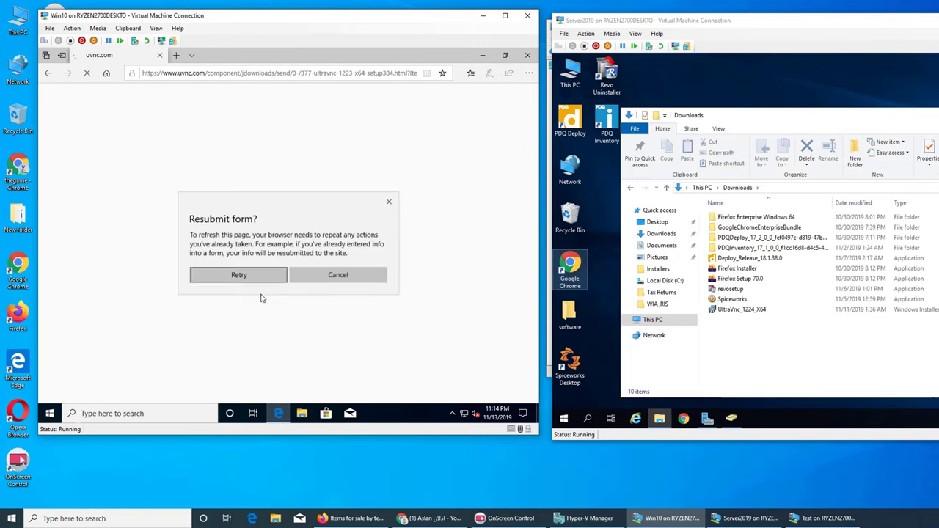
pyautogui.click(249, 276)
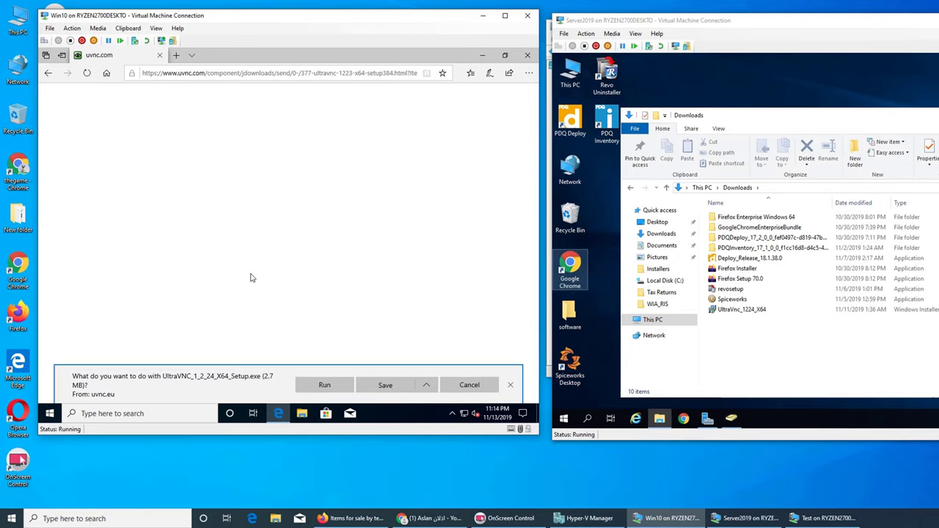
pyautogui.click(317, 386)
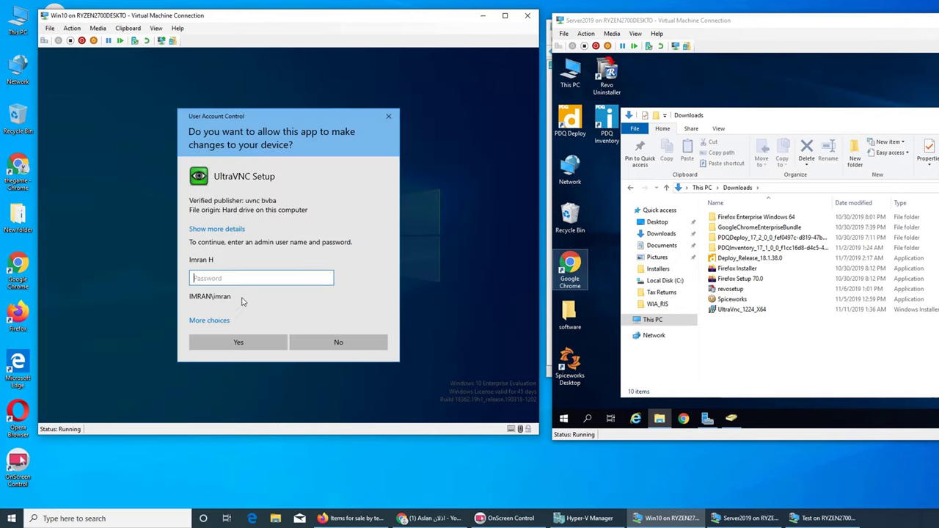
# Step: Approve the installer with the administrator account credentials and accept the default setup language
pyautogui.click(213, 321)
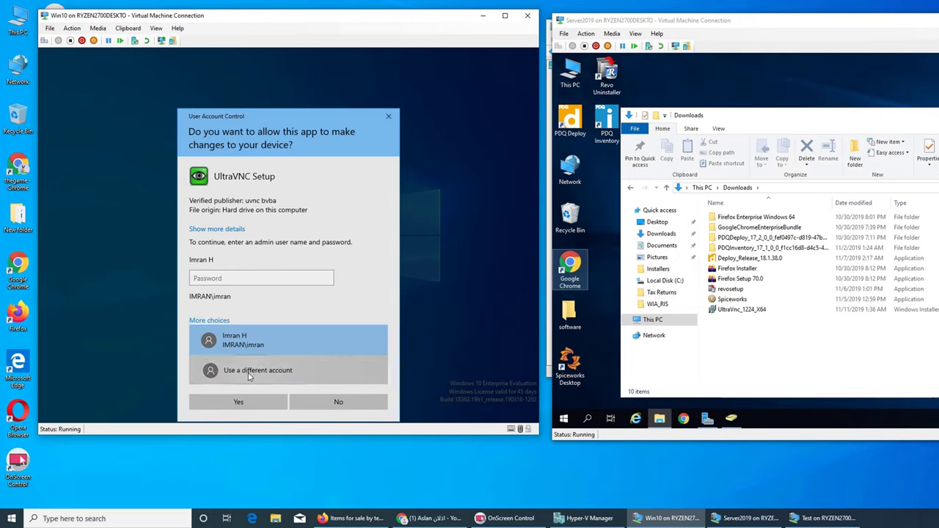
pyautogui.click(248, 372)
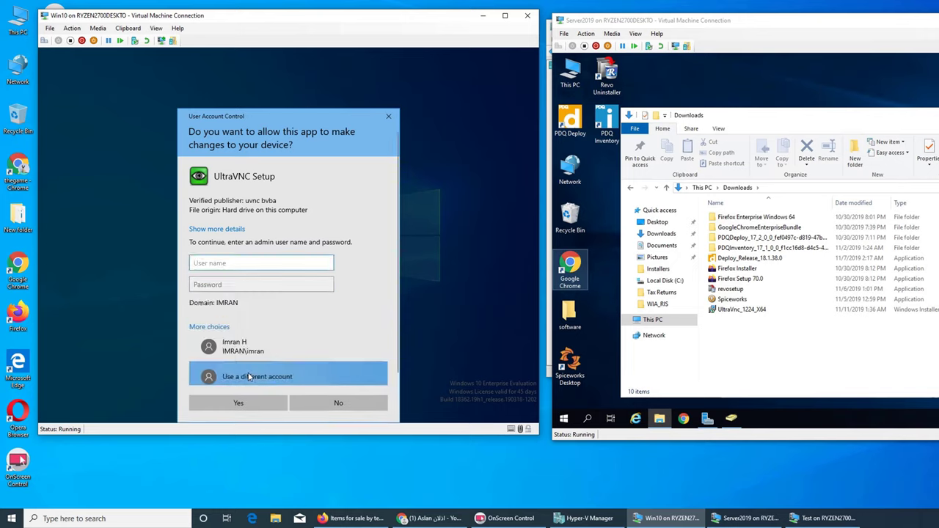
pyautogui.write('administrator')
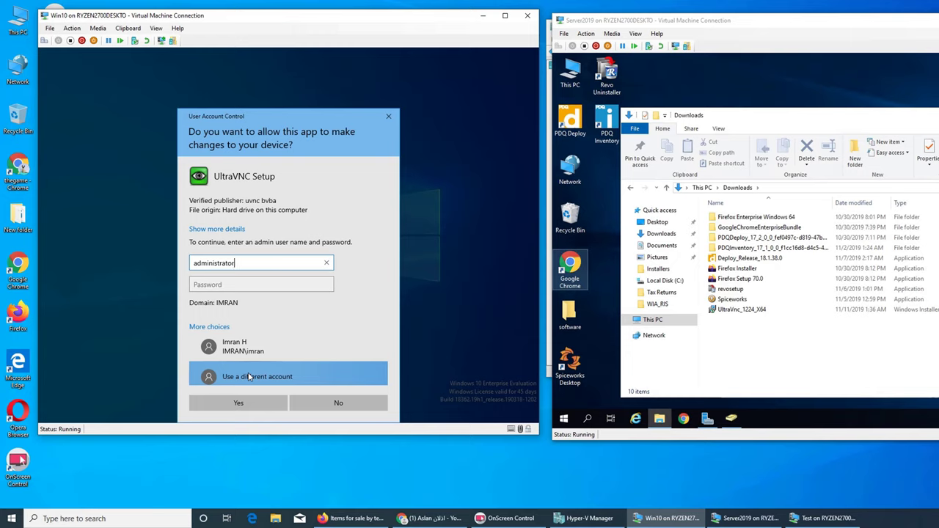
pyautogui.press('Tab')
pyautogui.write('***')
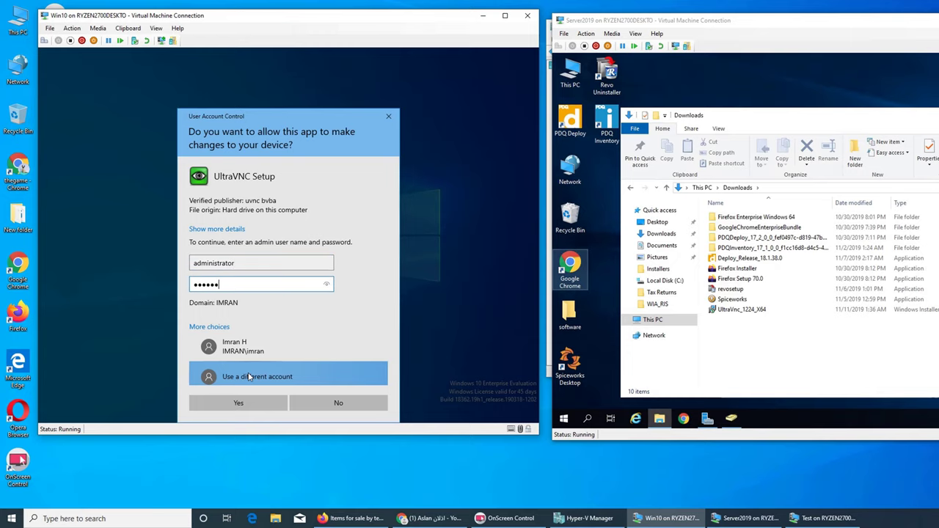
pyautogui.press('Return')
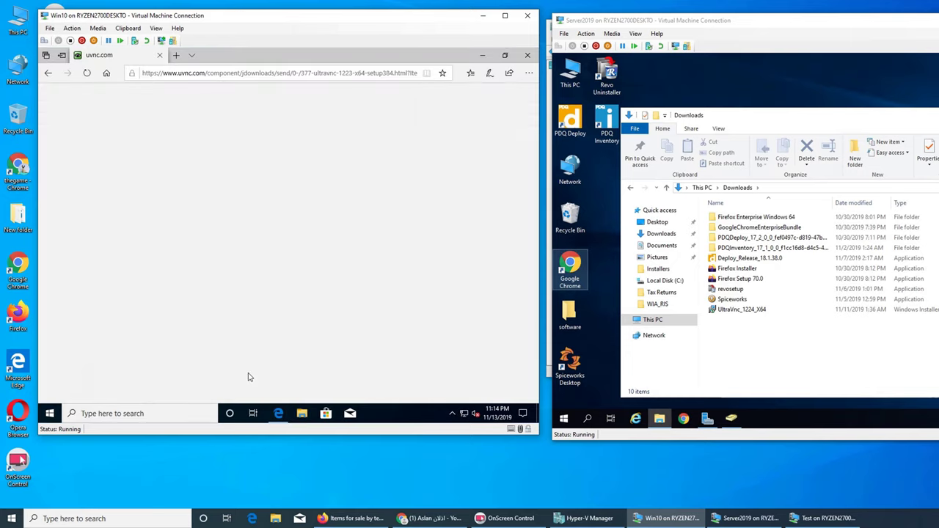
pyautogui.click(298, 252)
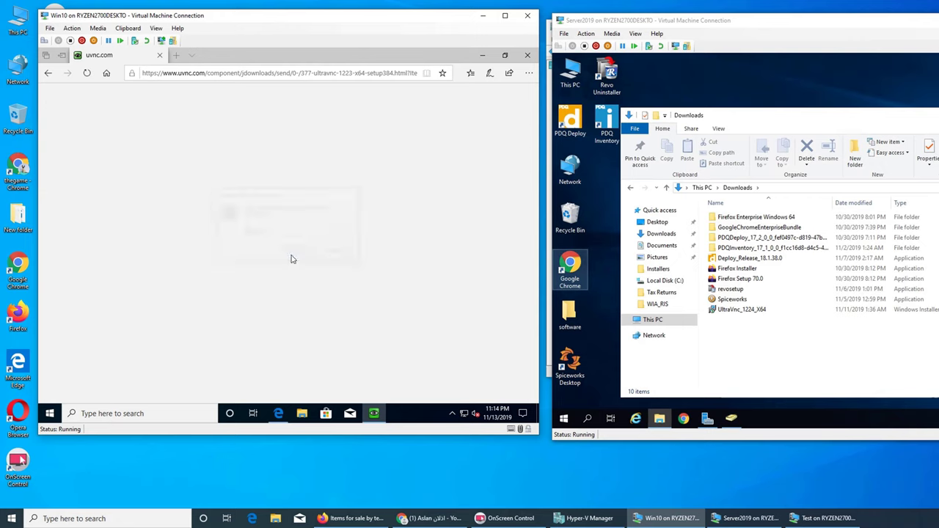
# Step: Accept the licence, keep default location, full components and Start Menu folder, and enable the service-start option
pyautogui.click(233, 280)
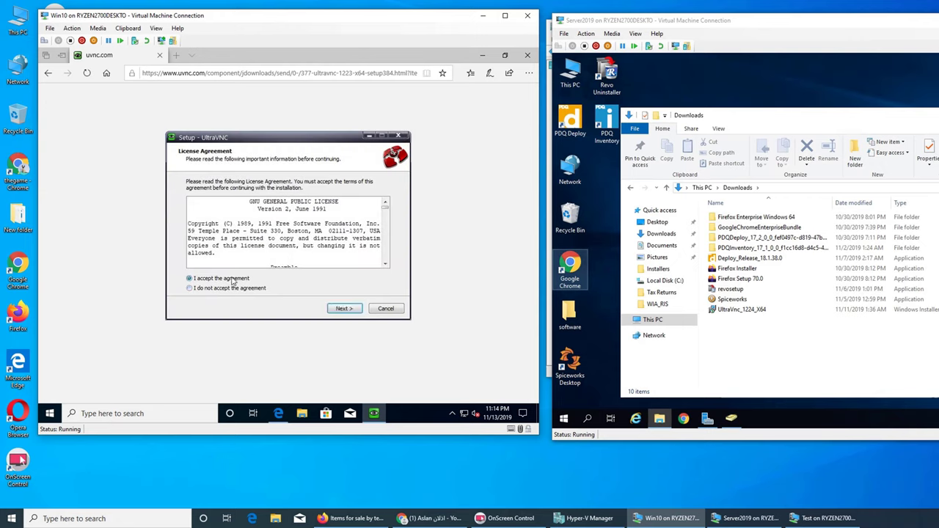
pyautogui.click(345, 308)
pyautogui.click(339, 309)
pyautogui.click(340, 309)
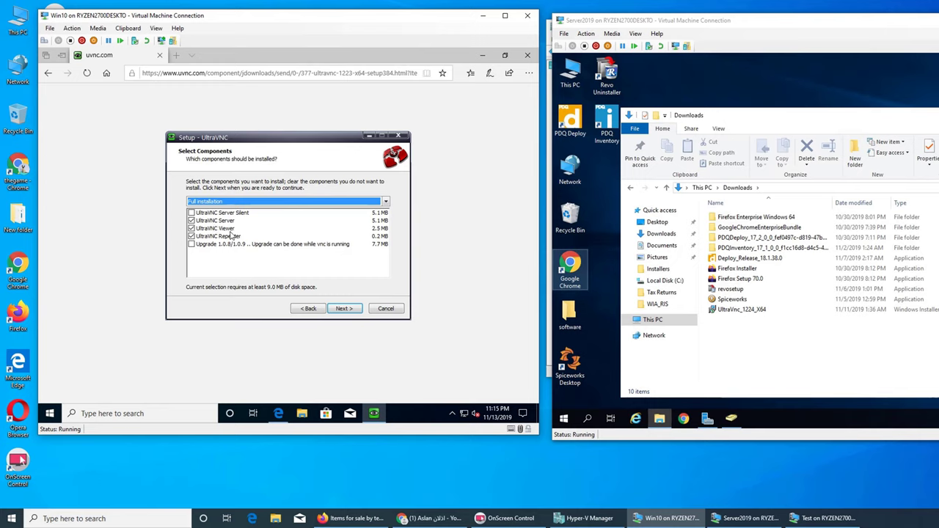
pyautogui.click(342, 309)
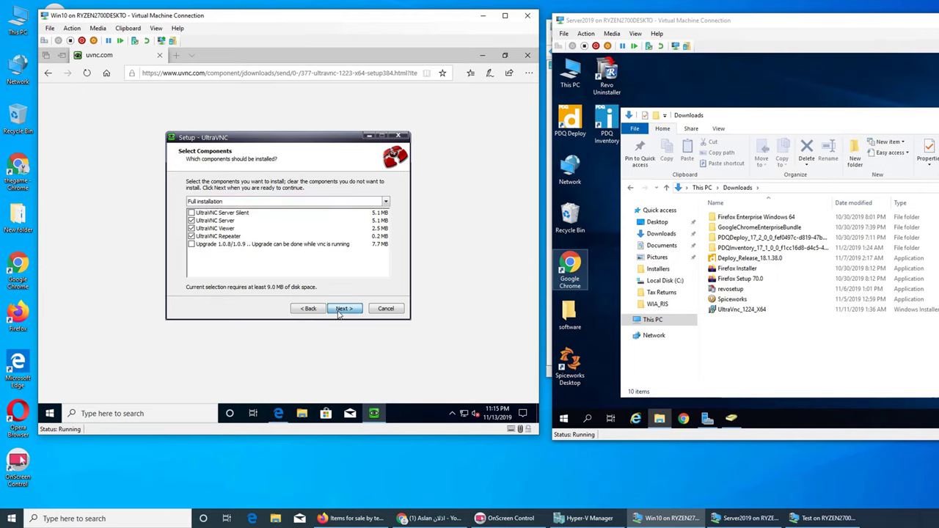
pyautogui.click(341, 309)
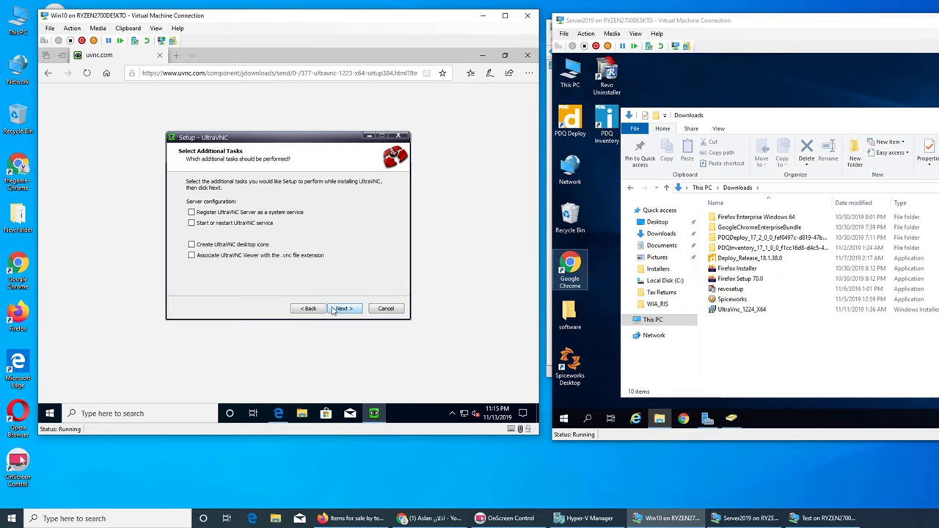
pyautogui.click(229, 223)
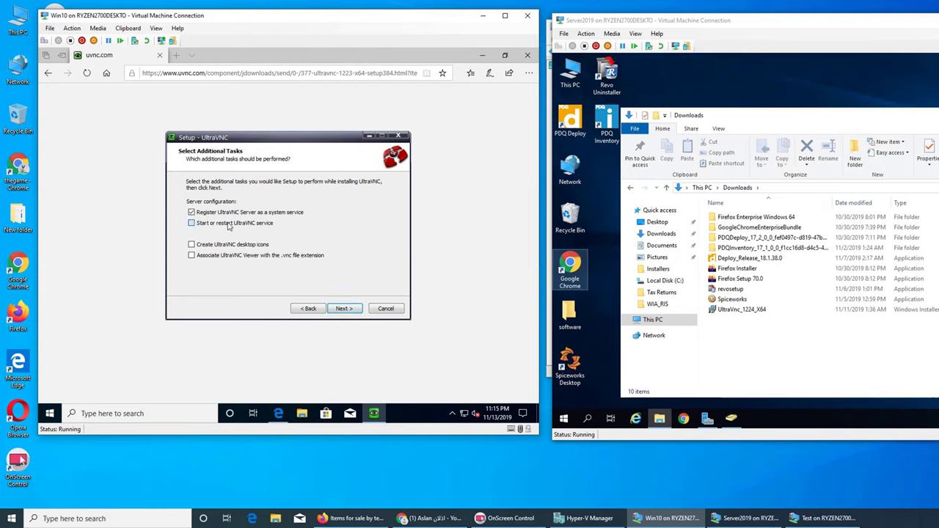
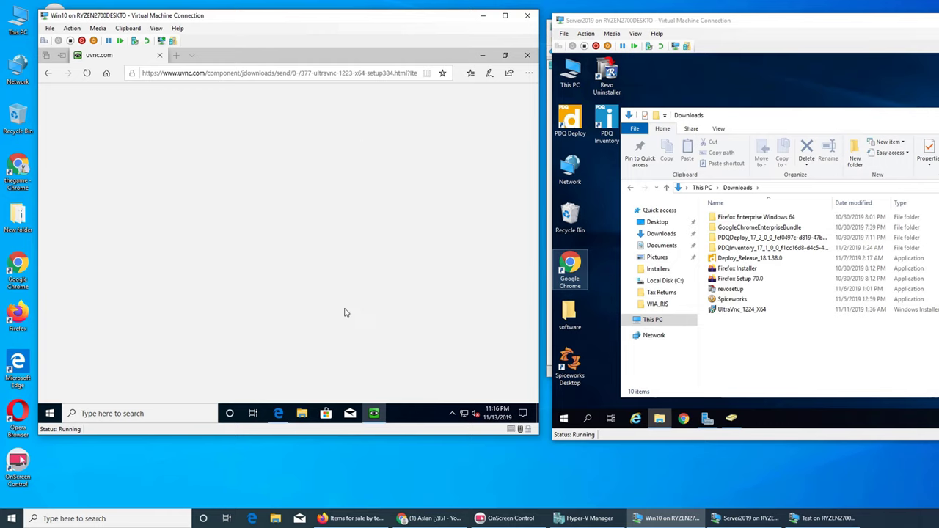
# Step: Minimize Edge in the Win10 VM and expand the hidden notification-area icons
pyautogui.click(482, 56)
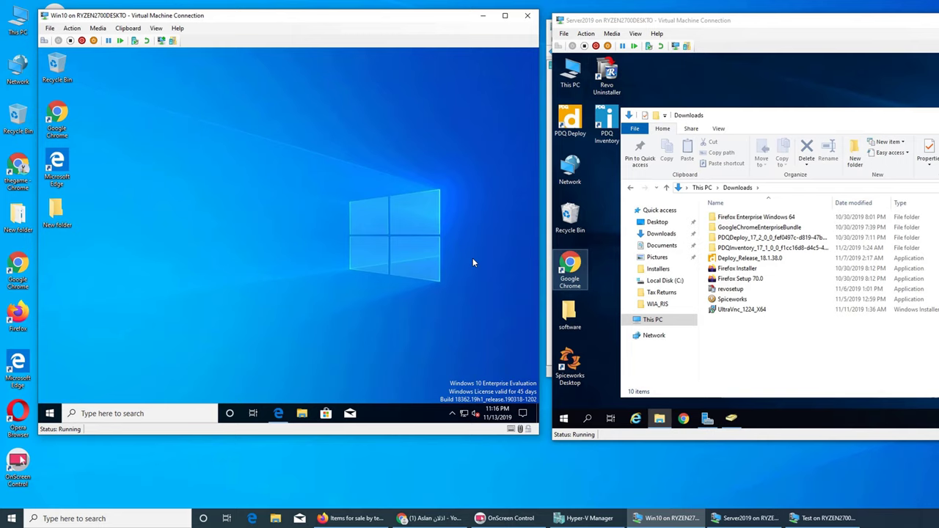
pyautogui.click(451, 415)
pyautogui.click(425, 283)
pyautogui.click(451, 413)
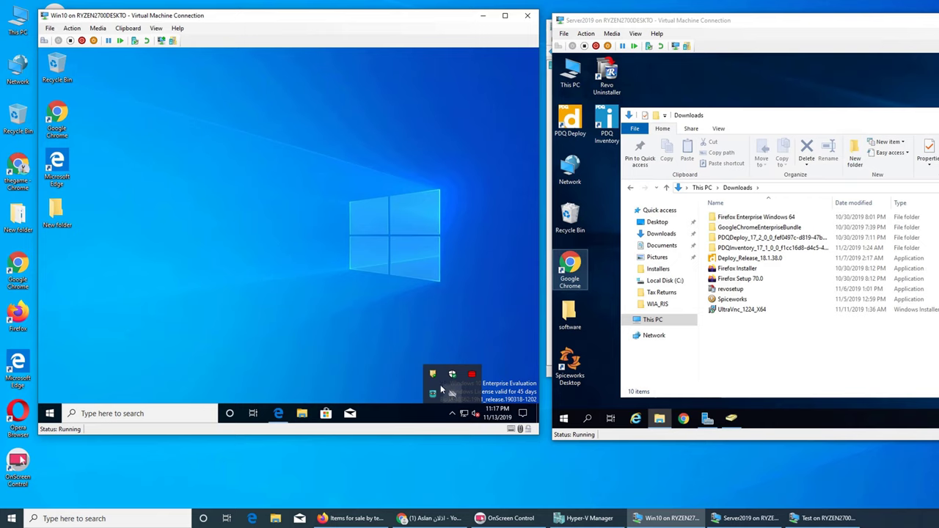
# Step: In the WinVNC tray icon's Properties, enter a new VNC password and a new view-only password, then apply
pyautogui.rightClick(434, 396)
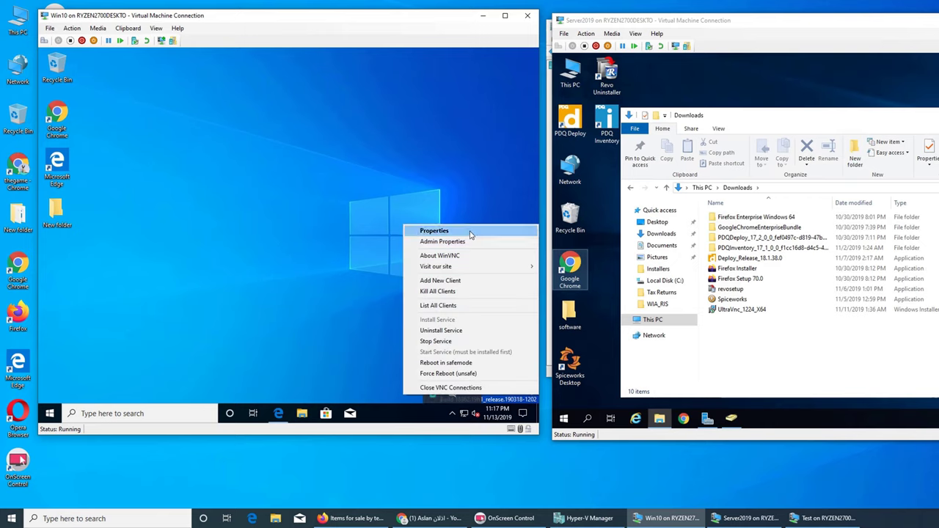
pyautogui.click(443, 241)
pyautogui.doubleClick(242, 233)
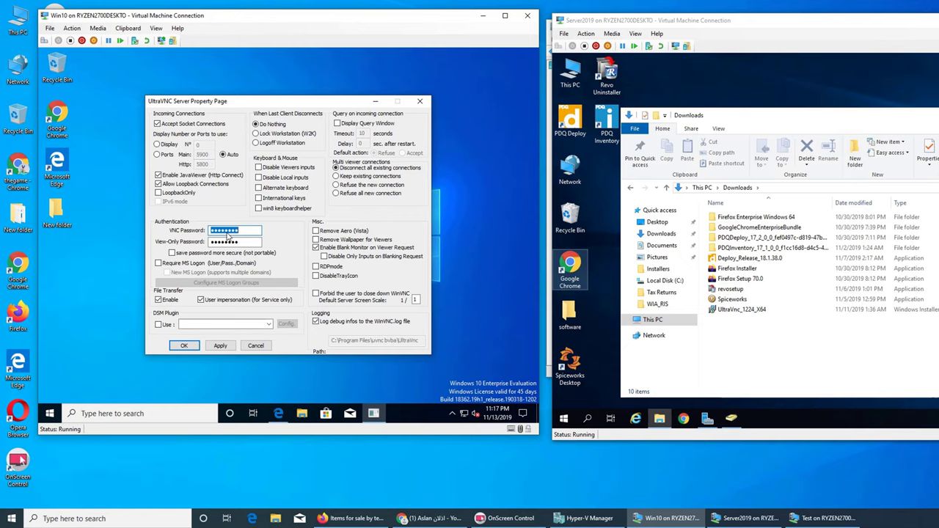
pyautogui.press('Tab')
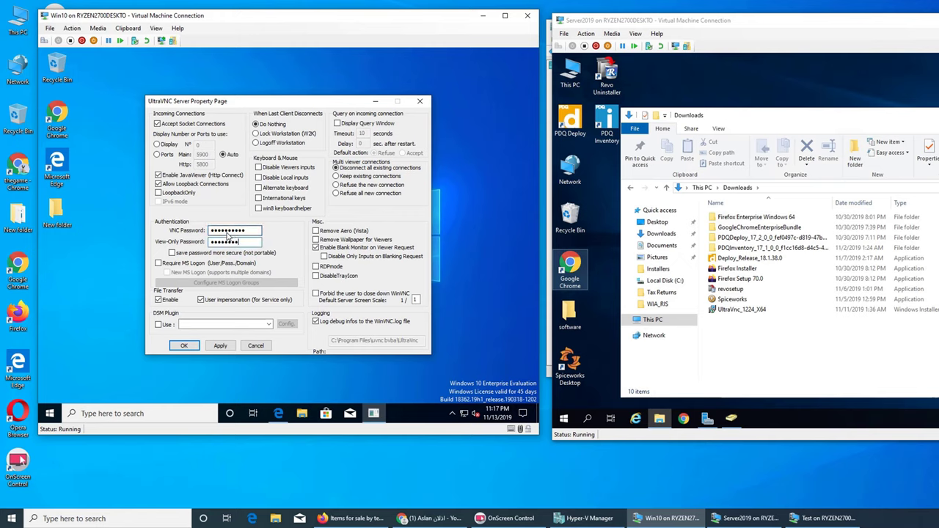
pyautogui.press('Return')
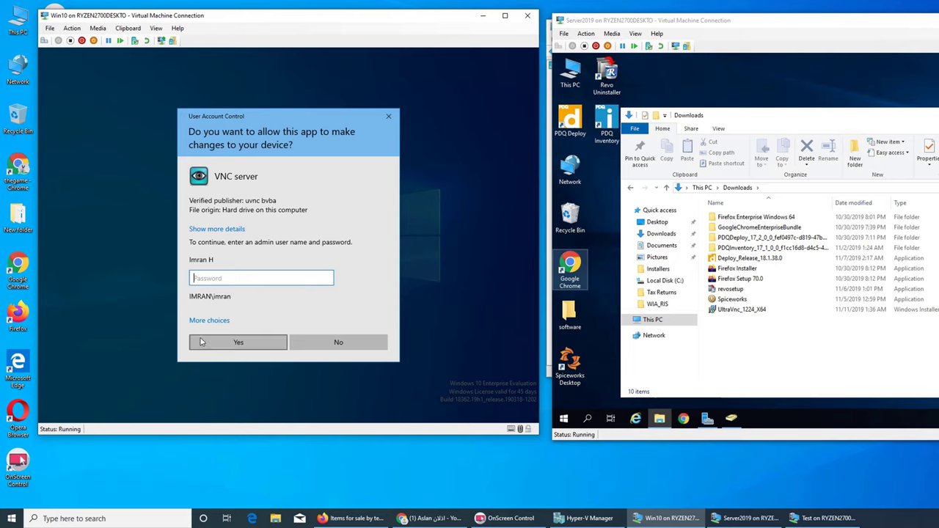
# Step: Approve the UAC prompt using a different account, 'administrator', with its password
pyautogui.click(209, 321)
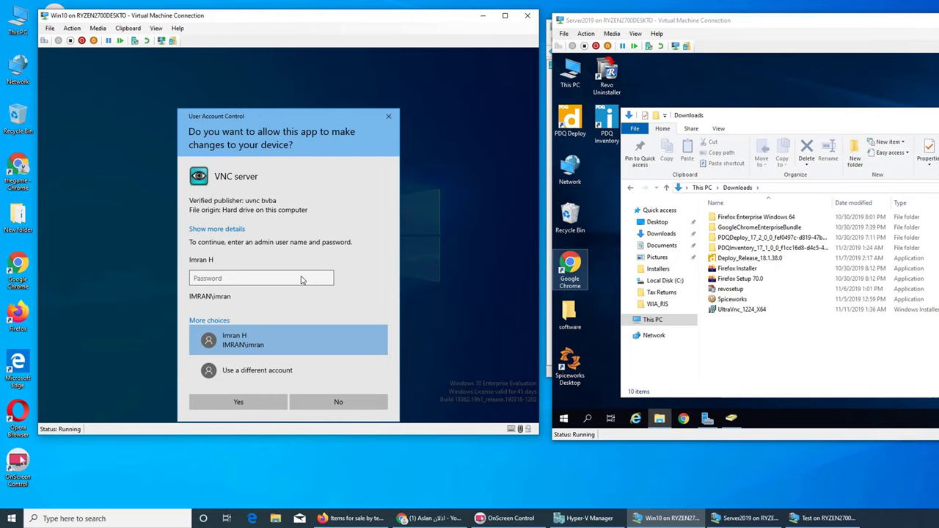
pyautogui.click(267, 371)
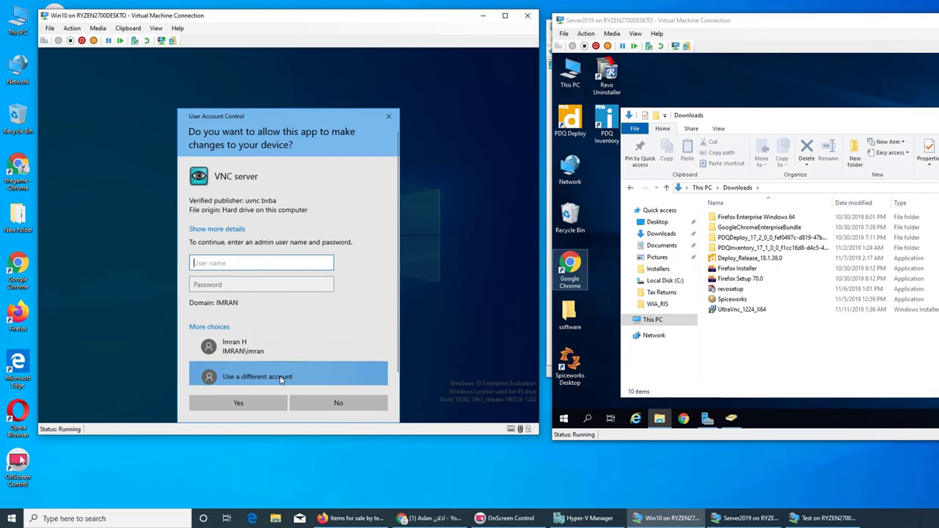
pyautogui.write('administrator')
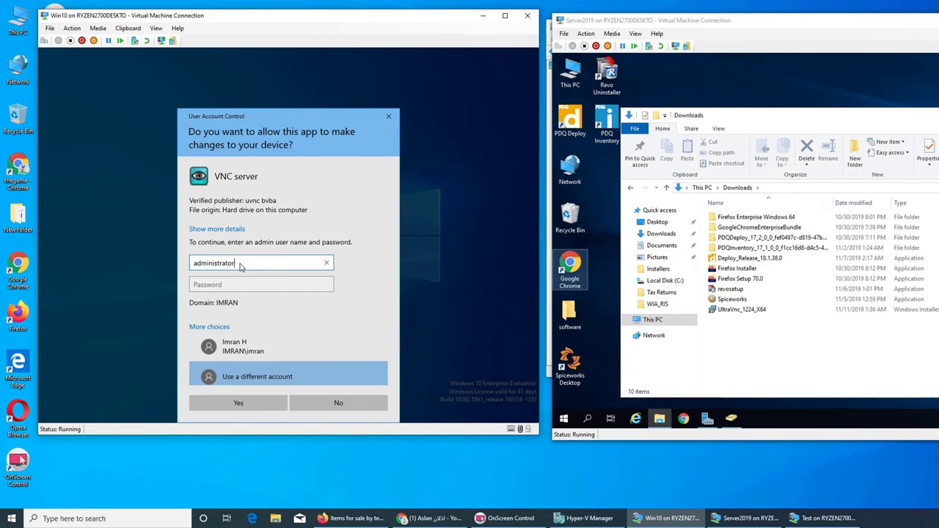
pyautogui.press('Tab')
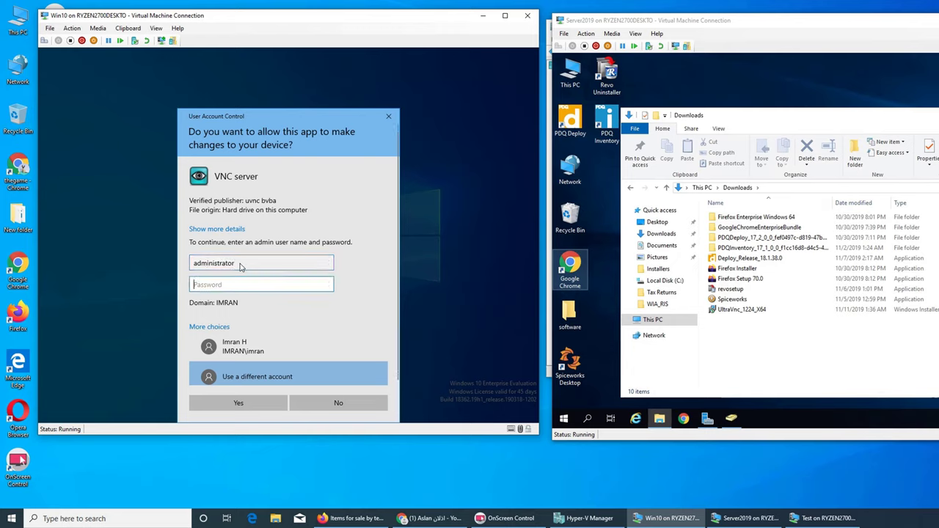
pyautogui.write('•••••')
pyautogui.press('BackSpace')
pyautogui.press('BackSpace')
pyautogui.press('BackSpace')
pyautogui.press('BackSpace')
pyautogui.press('BackSpace')
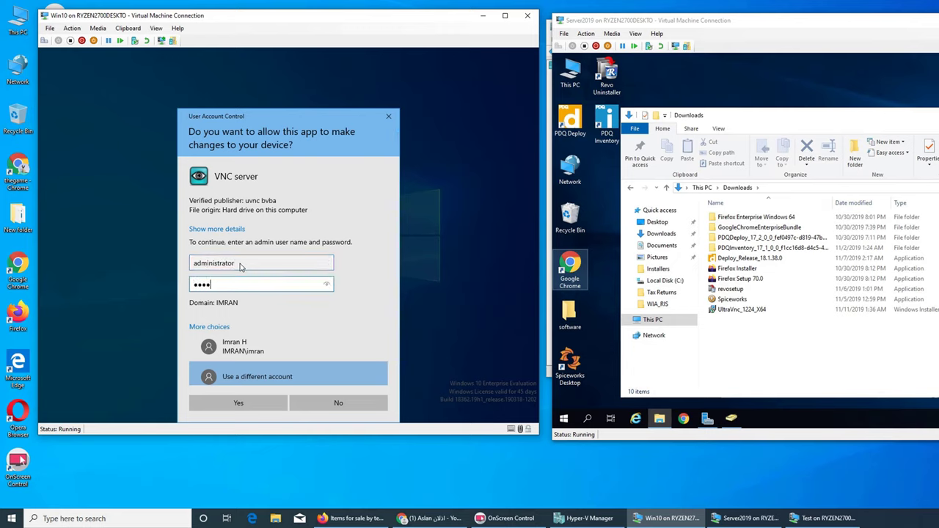
pyautogui.write('••••••••••')
pyautogui.click(226, 400)
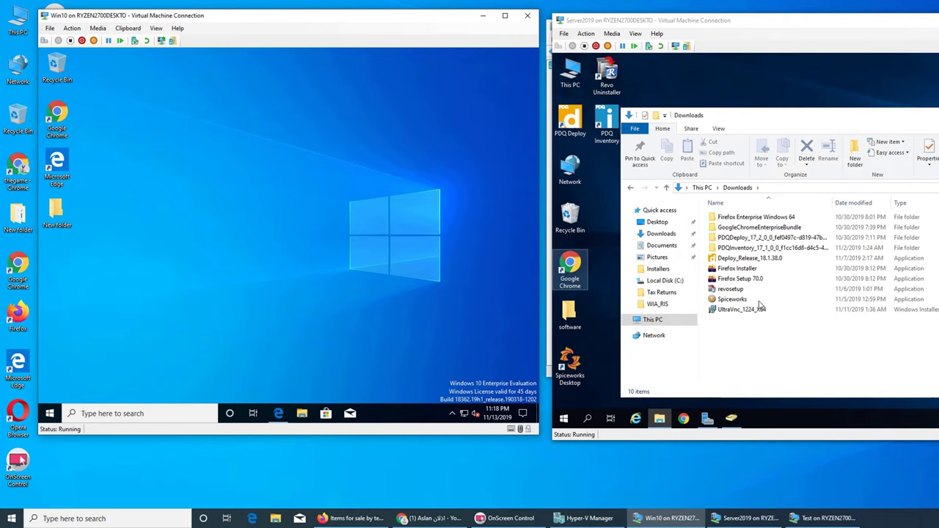
# Step: Open Edge in the Test VM on the uvnc.com downloads page
pyautogui.click(815, 521)
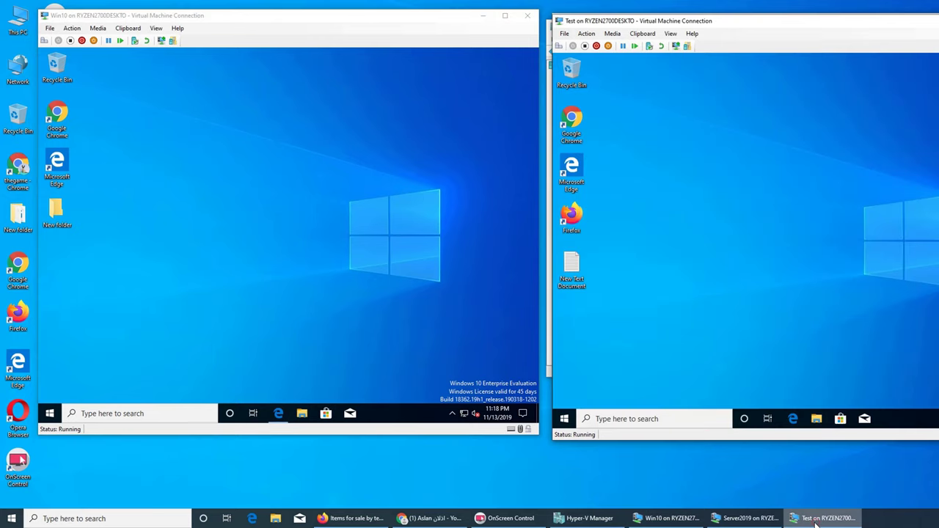
pyautogui.click(793, 419)
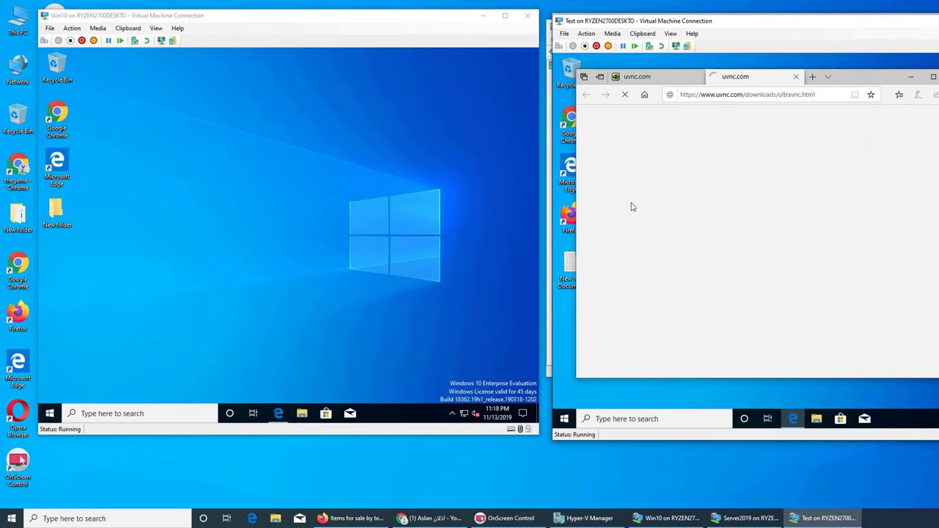
pyautogui.click(210, 161)
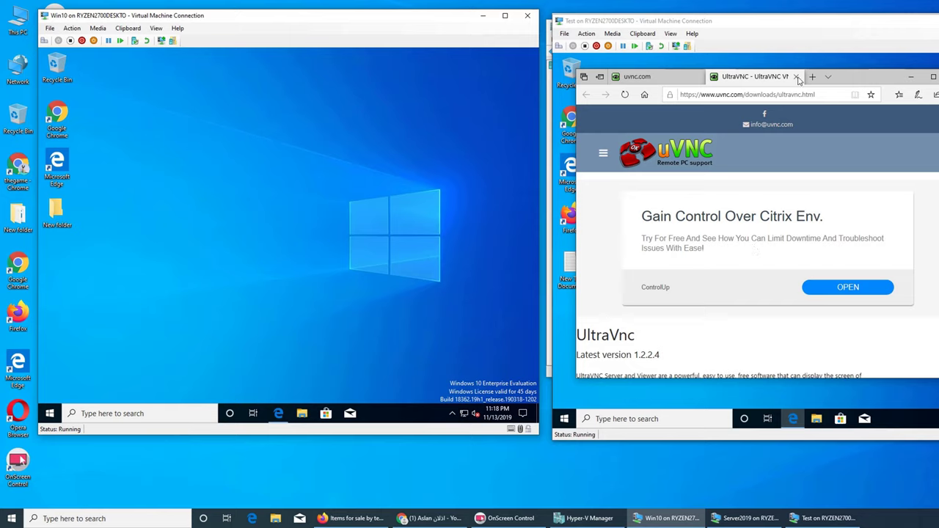
pyautogui.click(734, 352)
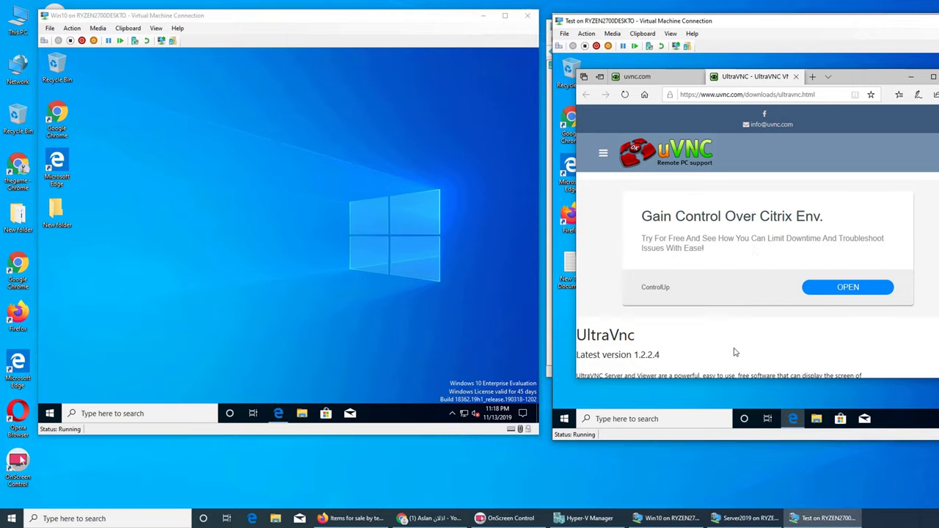
pyautogui.scroll(-5, 734, 353)
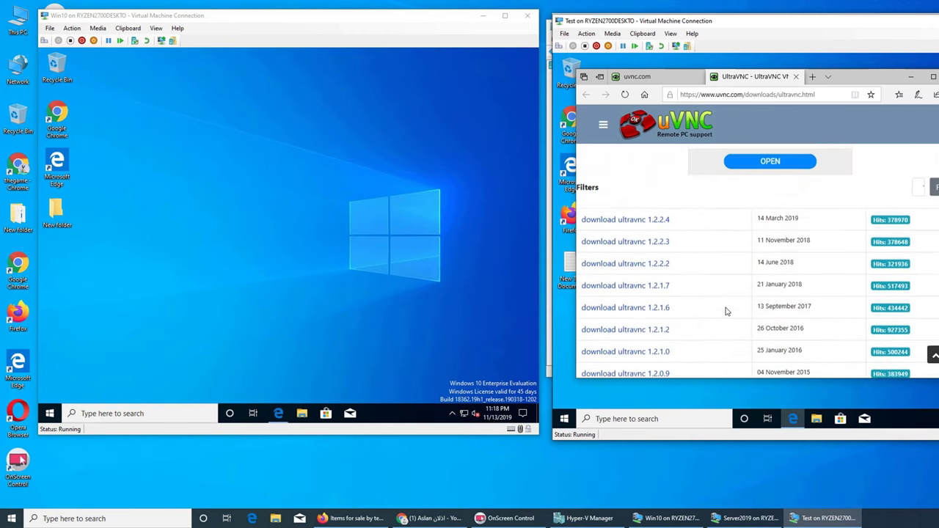
pyautogui.scroll(1, 726, 312)
# Step: Open the UltraVNC 1.2.2.4 page, close the old tab, and pick the X64 setup download
pyautogui.click(655, 253)
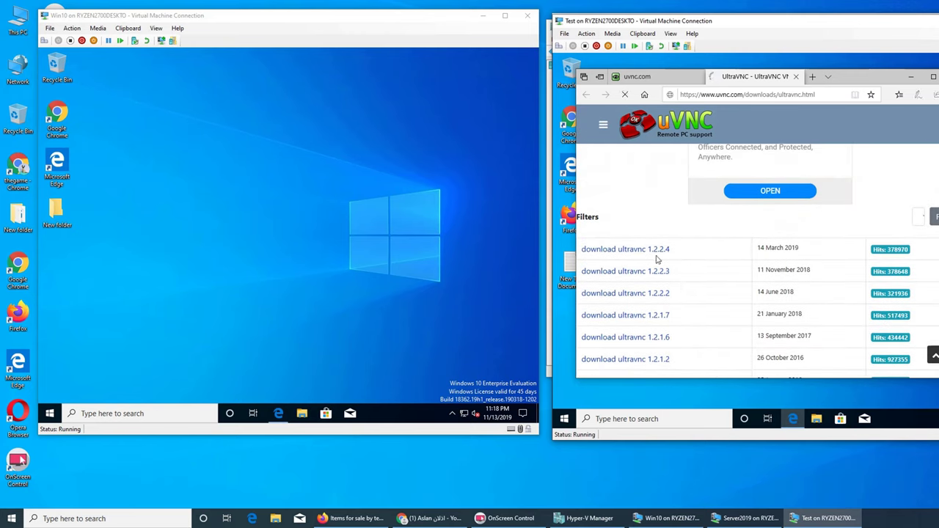
pyautogui.click(698, 77)
pyautogui.scroll(-5, 733, 268)
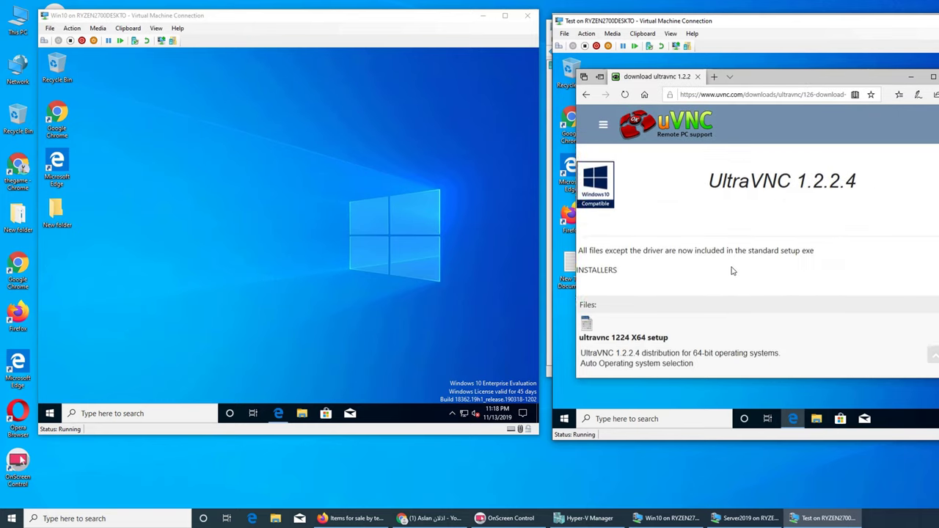
pyautogui.scroll(3, 731, 272)
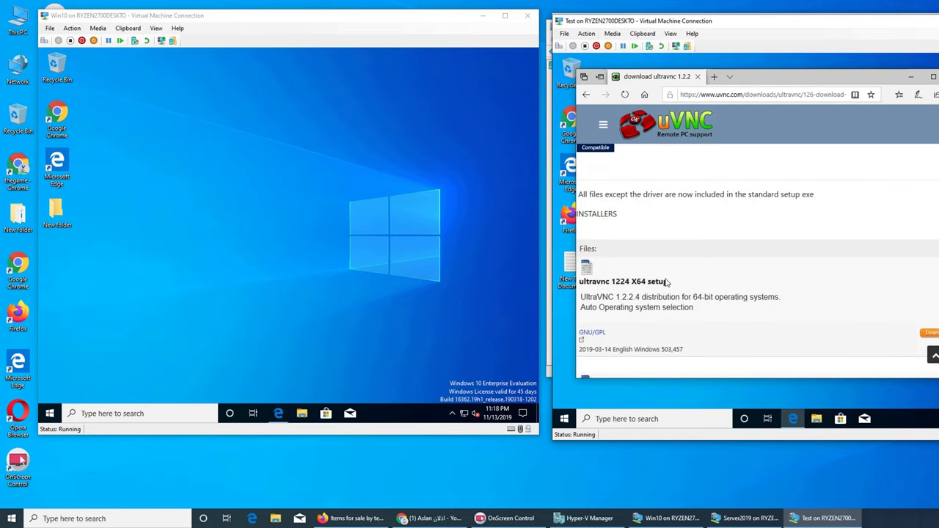
pyautogui.click(927, 333)
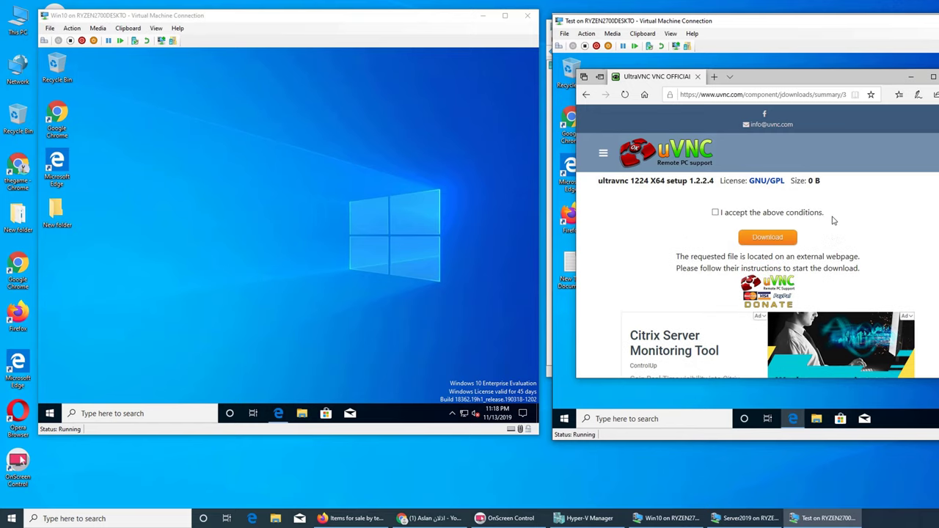
# Step: Accept the conditions, download the UltraVNC X64 setup and run it
pyautogui.click(716, 214)
pyautogui.click(752, 242)
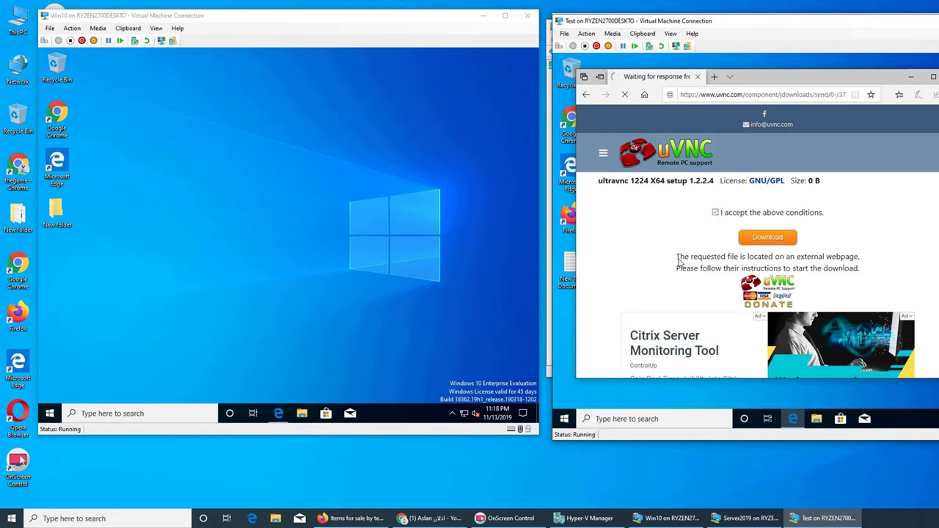
pyautogui.click(760, 359)
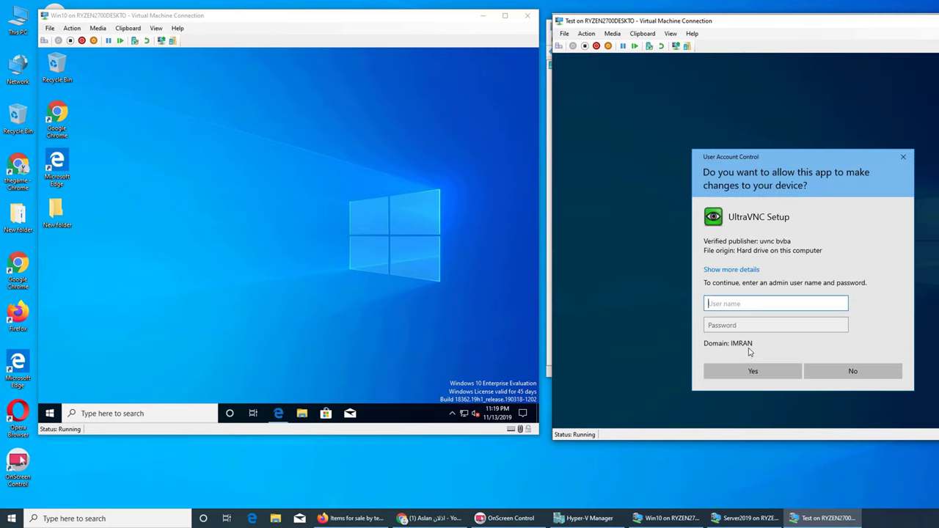
# Step: Authorise the setup's UAC prompt with the administrator account and its password
pyautogui.write('administrator')
pyautogui.press('Tab')
pyautogui.write('*******')
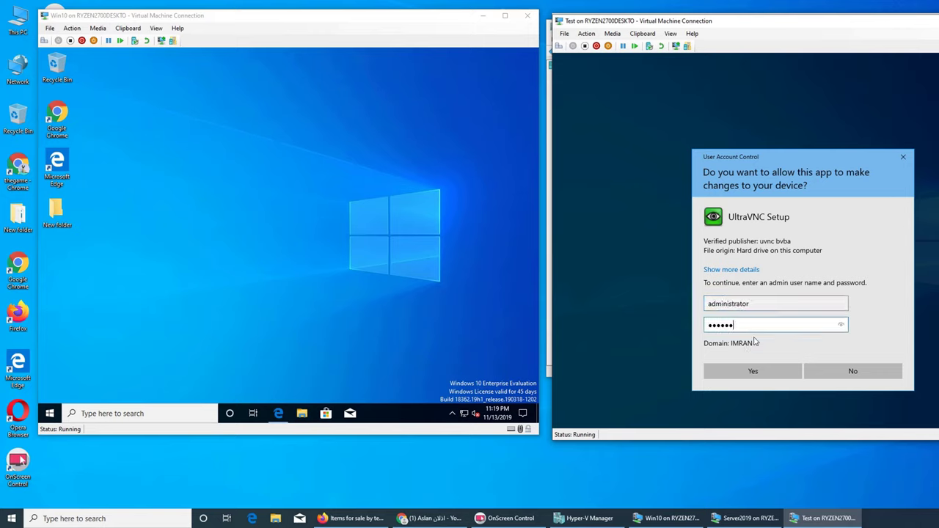
pyautogui.write('***')
pyautogui.click(766, 373)
pyautogui.click(564, 418)
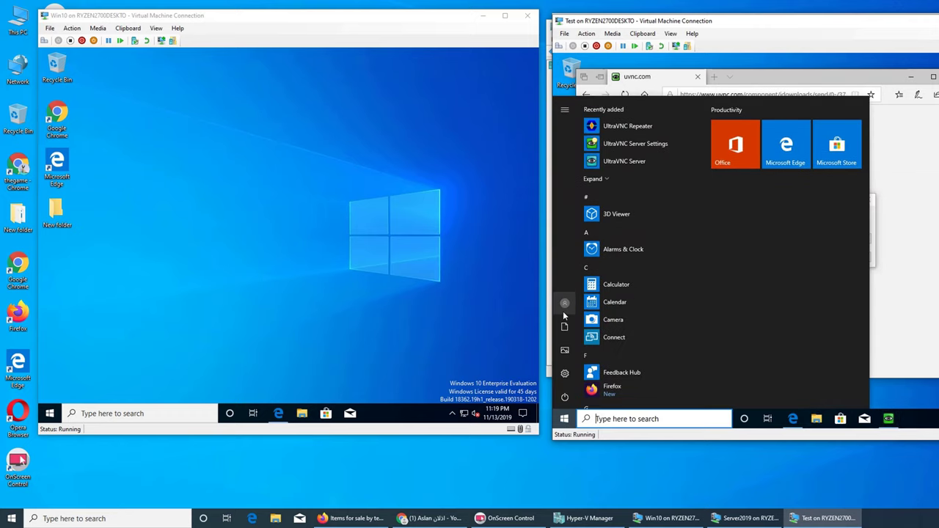
# Step: Confirm the setup language, accept the UltraVNC licence and pass the information page
pyautogui.moveTo(563, 309)
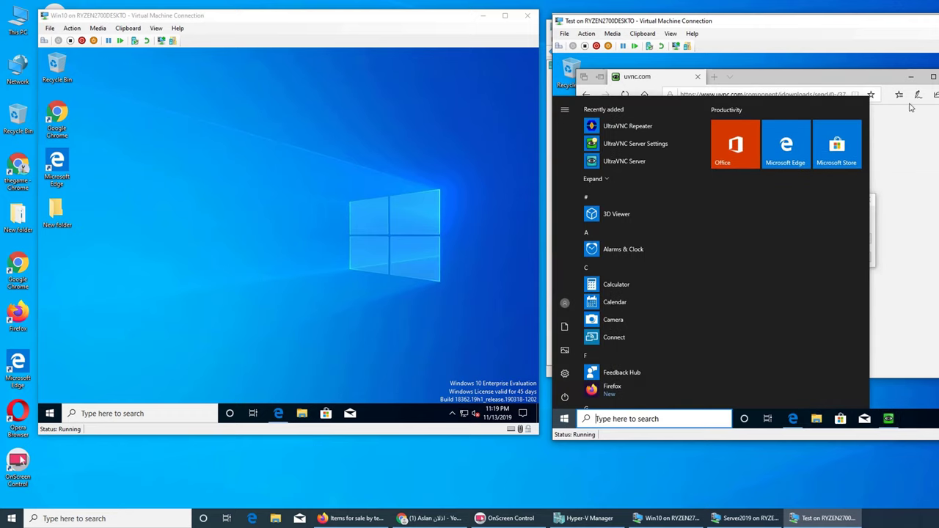
pyautogui.click(875, 78)
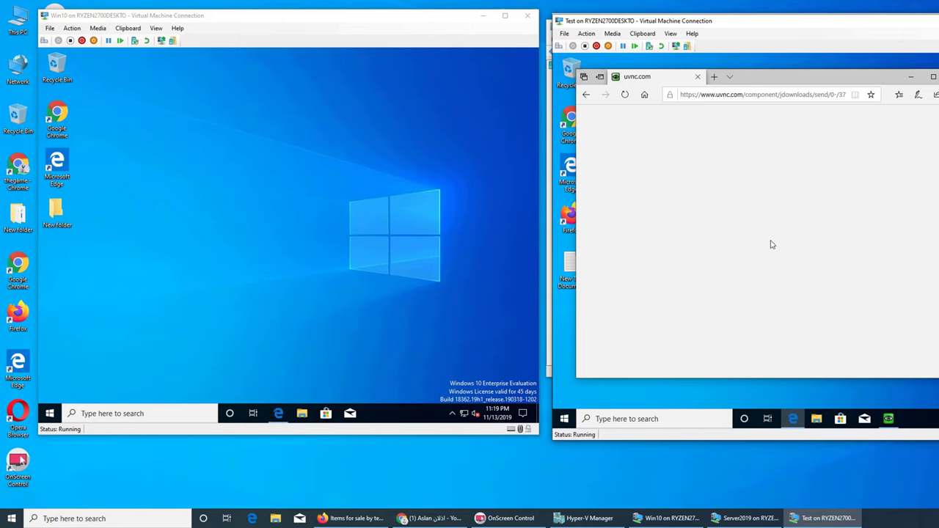
pyautogui.click(910, 77)
pyautogui.click(812, 258)
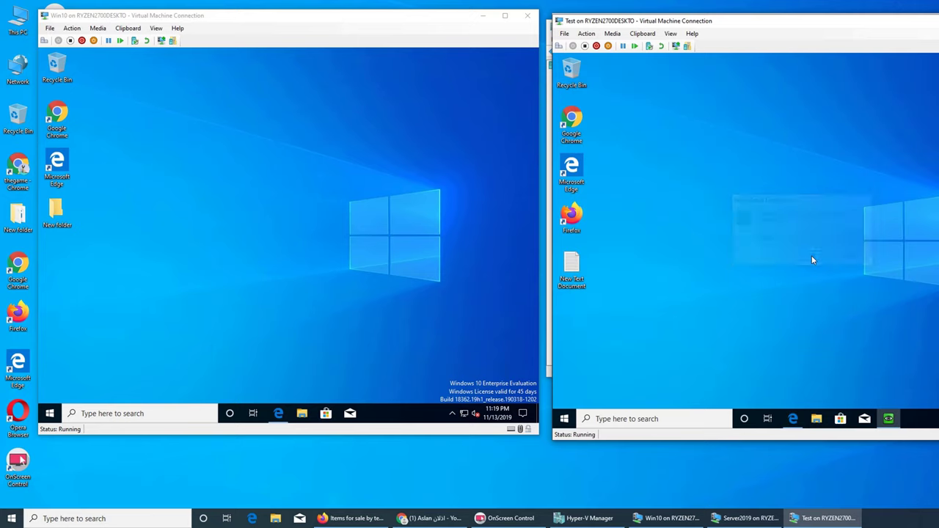
pyautogui.click(729, 286)
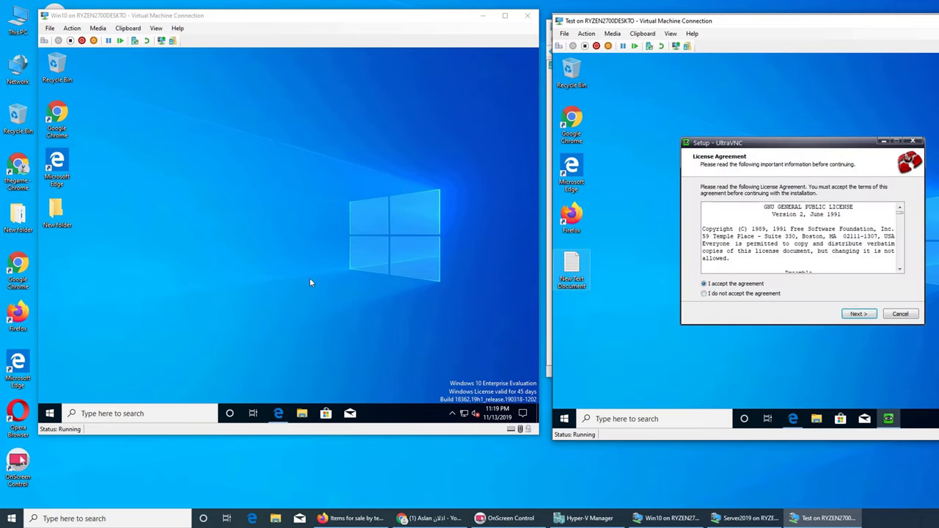
pyautogui.click(866, 317)
pyautogui.click(863, 316)
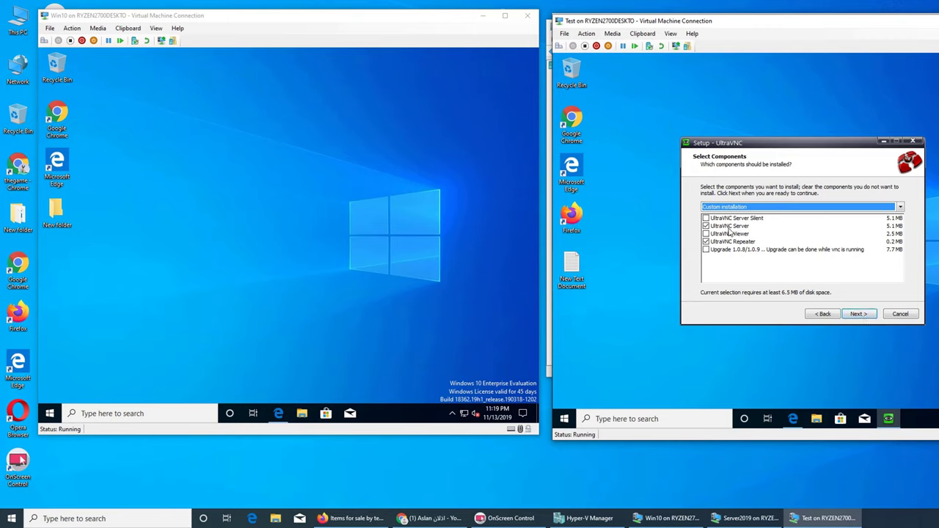
# Step: Add Viewer and Repeater to Server, keep the system-service tasks, install, and finish with 'Yes, restart now'
pyautogui.click(729, 236)
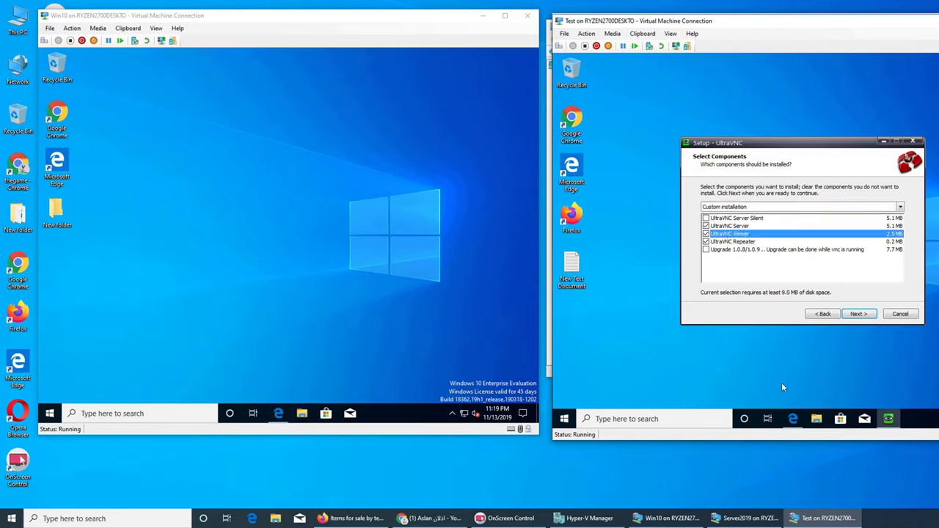
pyautogui.click(719, 236)
pyautogui.click(858, 314)
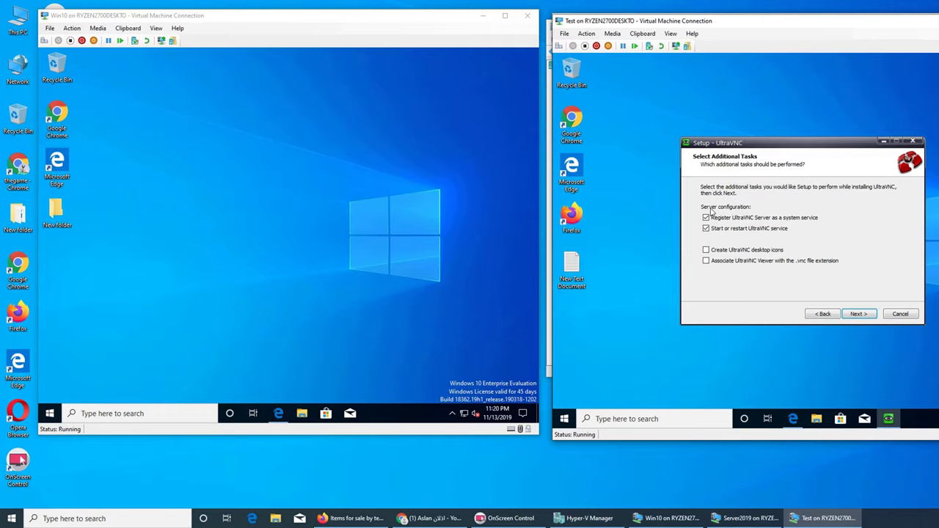
pyautogui.click(858, 314)
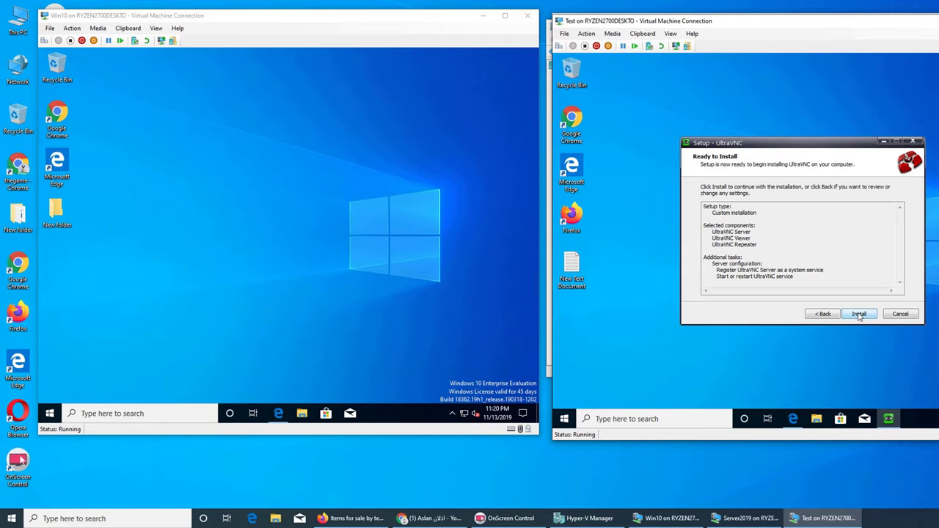
pyautogui.click(859, 315)
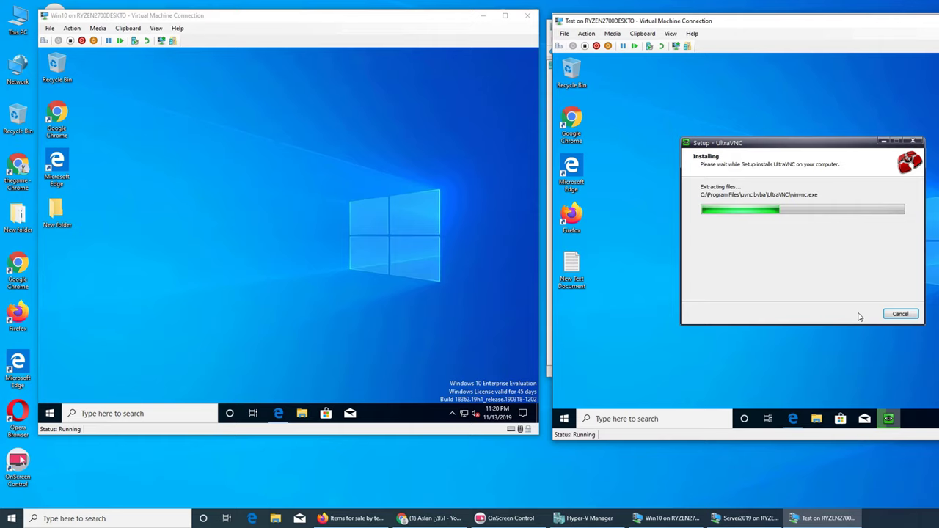
pyautogui.click(248, 239)
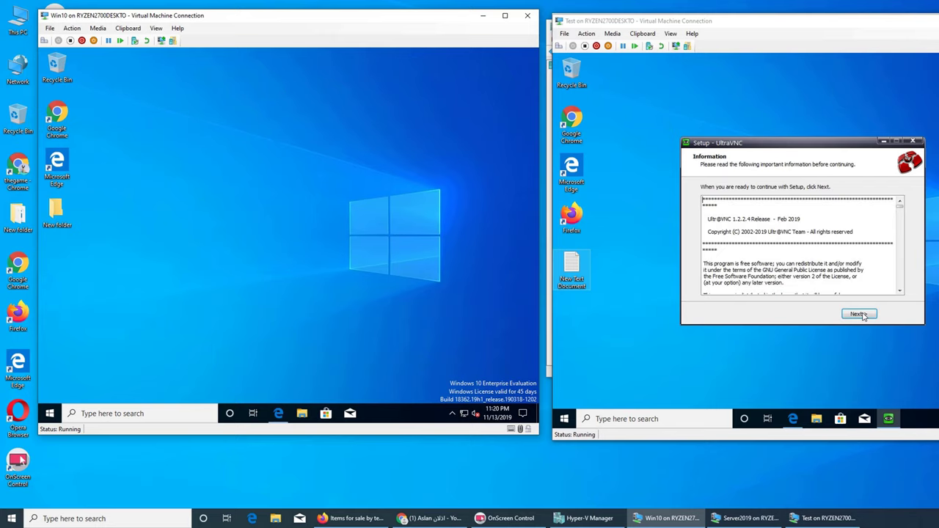
pyautogui.click(860, 314)
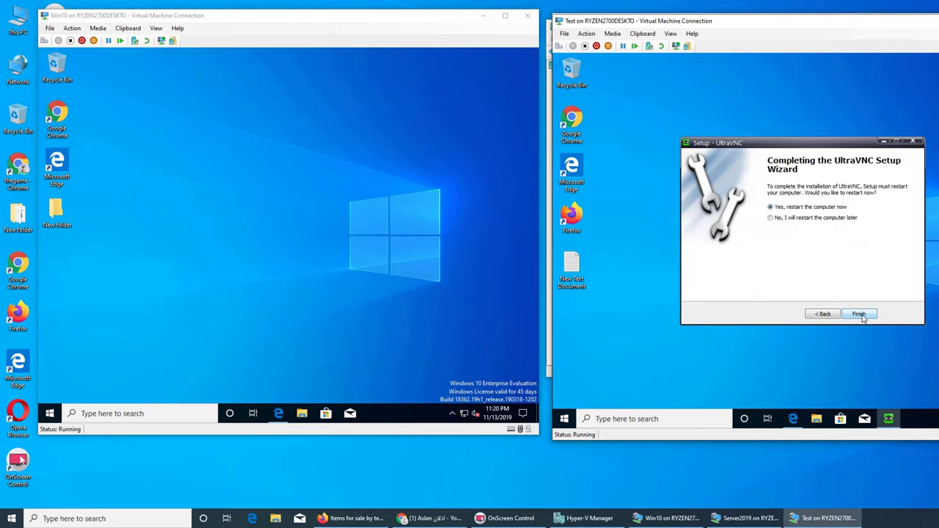
pyautogui.click(863, 315)
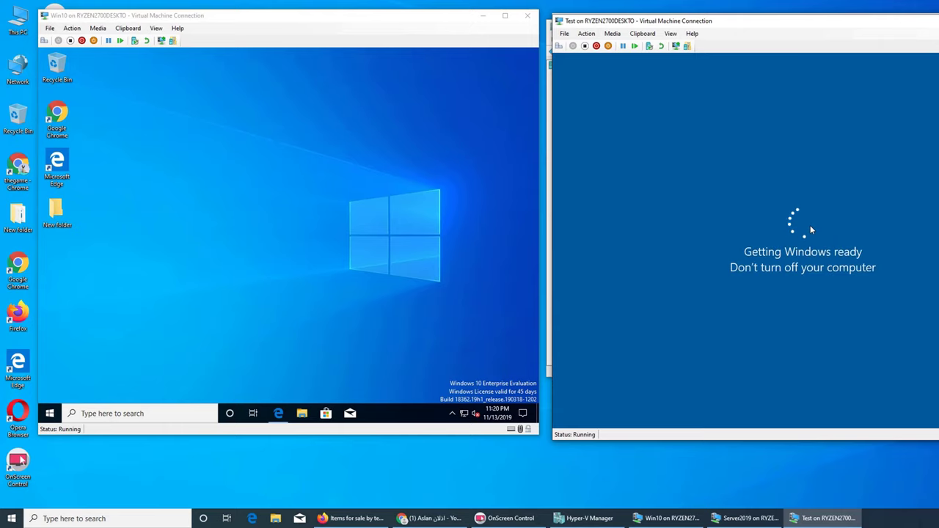
pyautogui.click(431, 312)
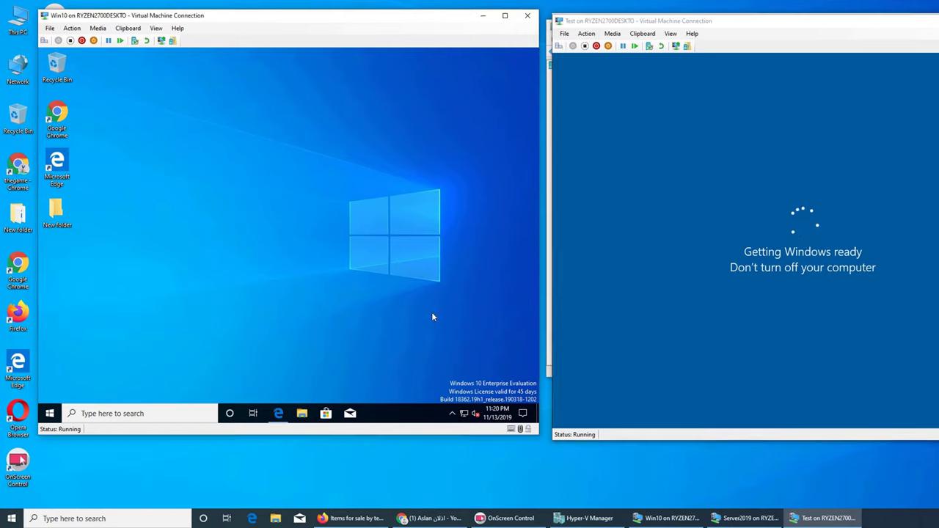
pyautogui.click(452, 413)
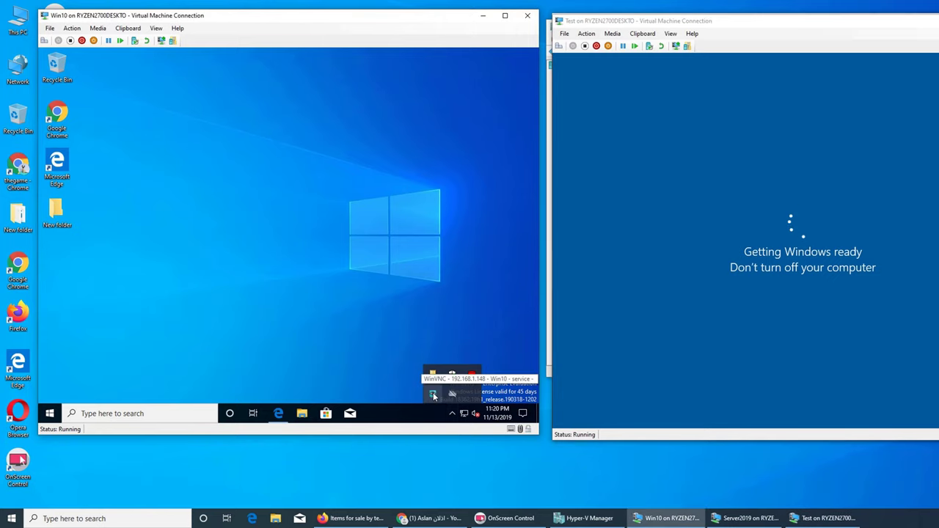
pyautogui.click(218, 278)
pyautogui.click(46, 415)
pyautogui.scroll(-8, 142, 270)
pyautogui.scroll(-10, 141, 265)
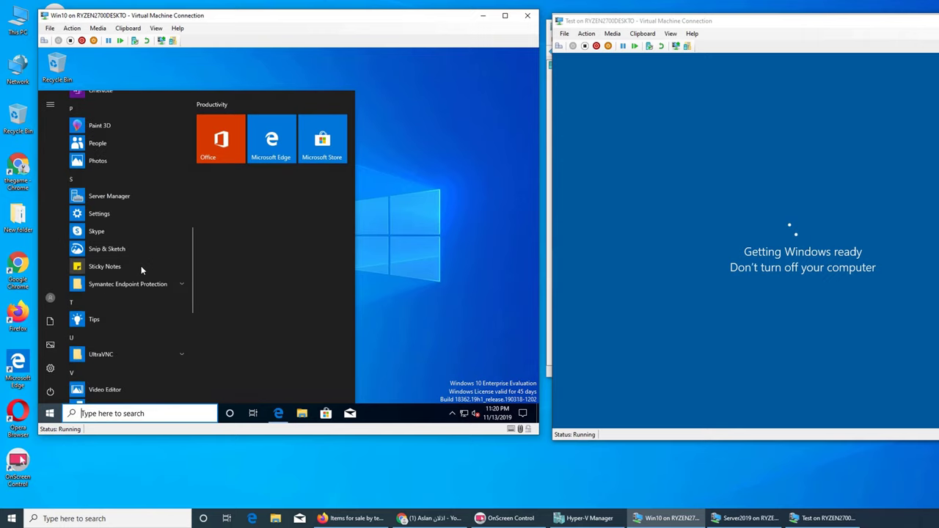
pyautogui.click(439, 236)
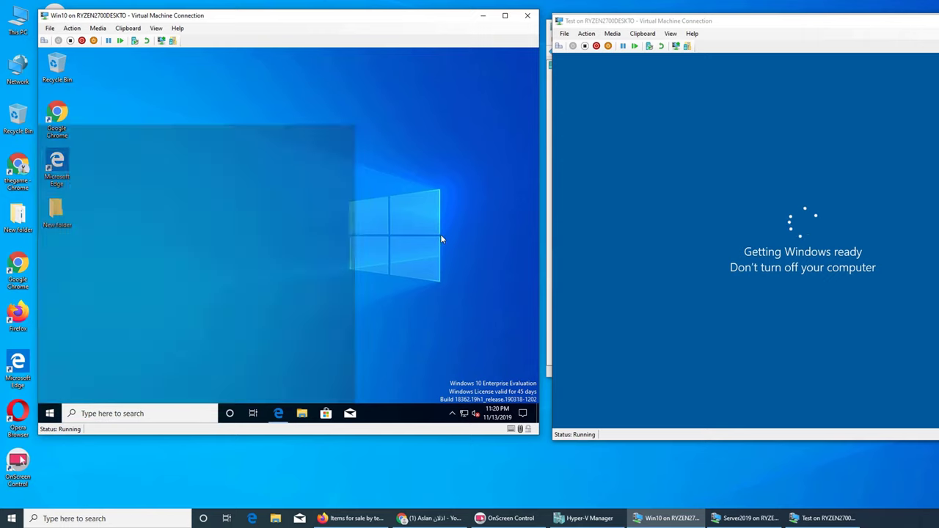
pyautogui.click(50, 414)
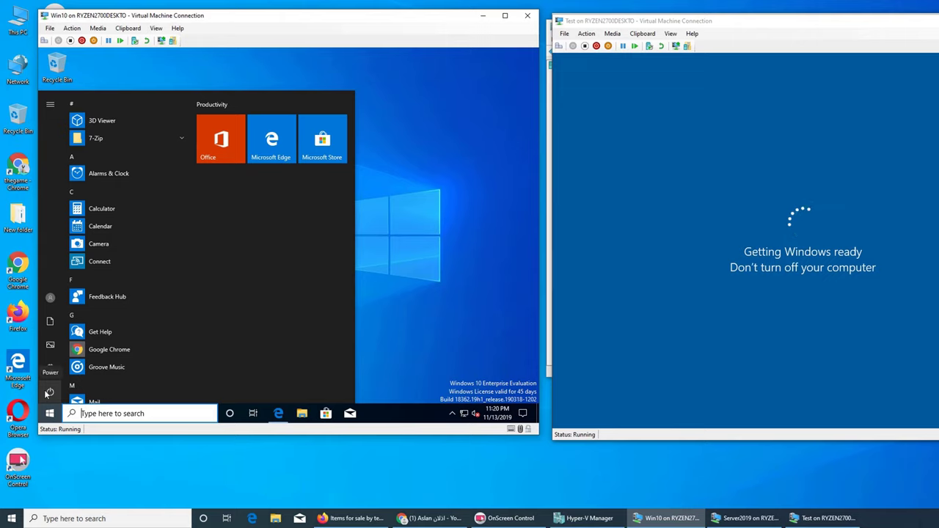
pyautogui.click(432, 206)
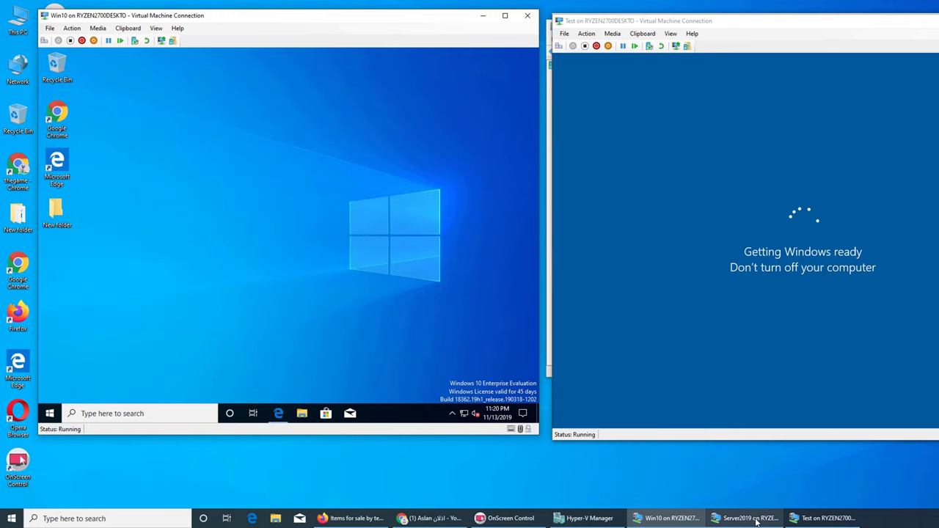
pyautogui.click(755, 518)
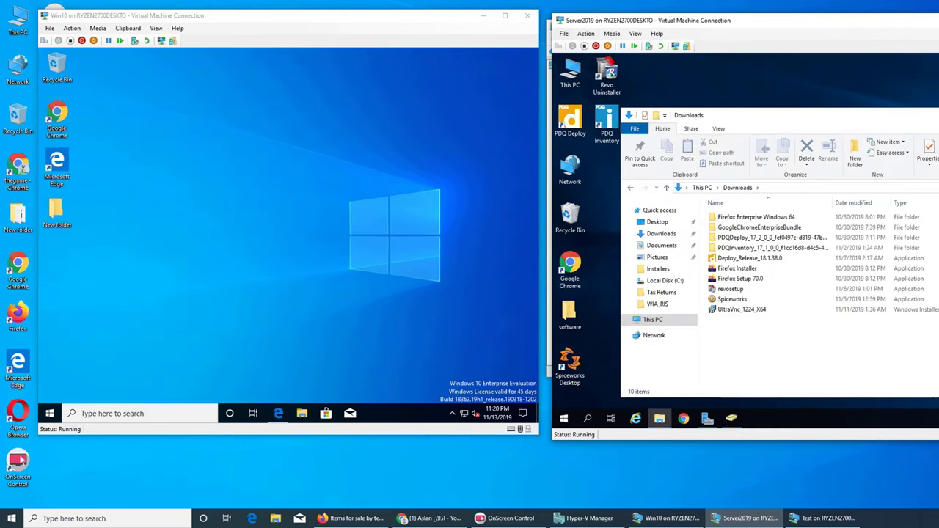
# Step: Restore Active Directory Users and Computers and open the user account's properties
pyautogui.press('super+d')
pyautogui.click(740, 417)
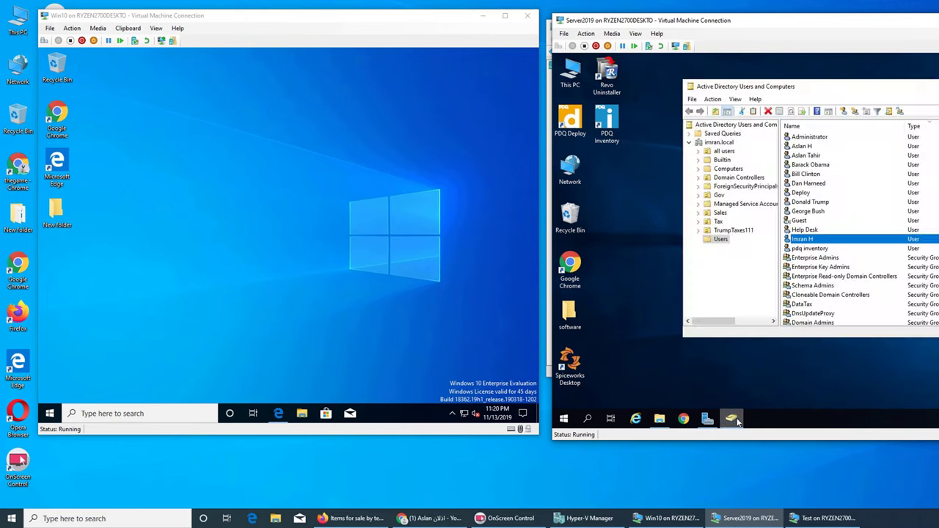
pyautogui.rightClick(810, 240)
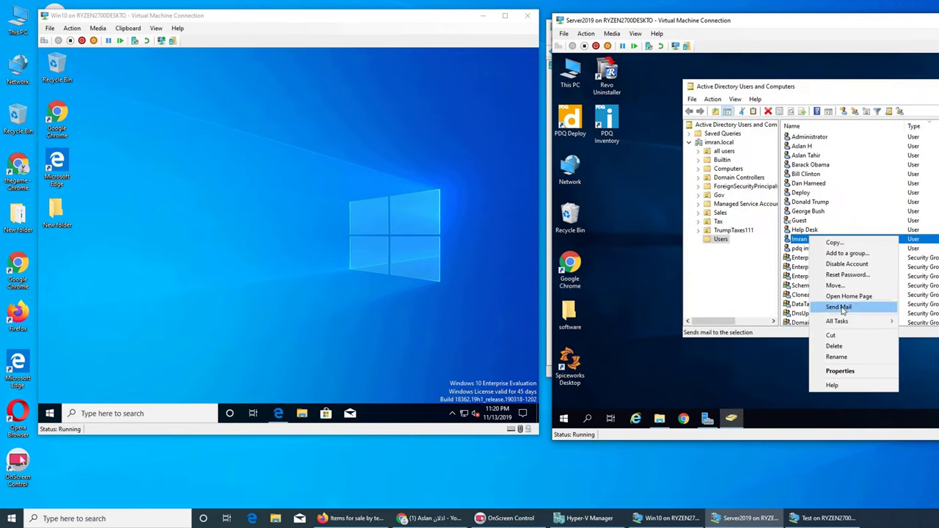
pyautogui.click(854, 372)
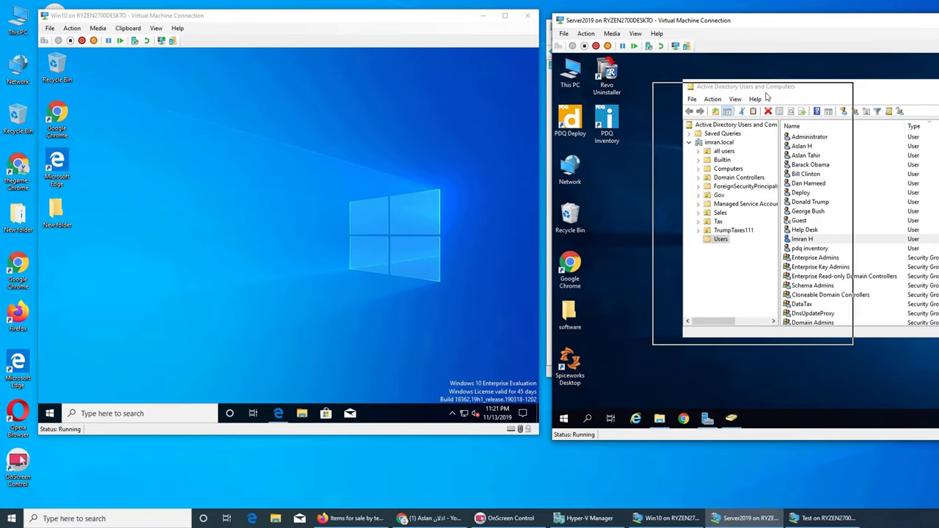
# Step: Review the user's Member Of list, including Enterprise Admins, apps and Domain Admins
pyautogui.click(873, 96)
pyautogui.click(823, 138)
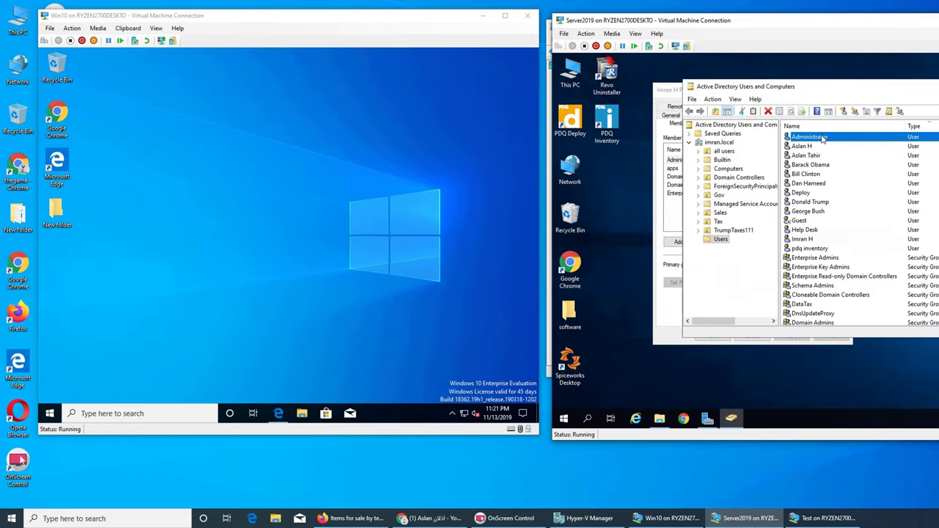
pyautogui.rightClick(821, 137)
pyautogui.click(871, 271)
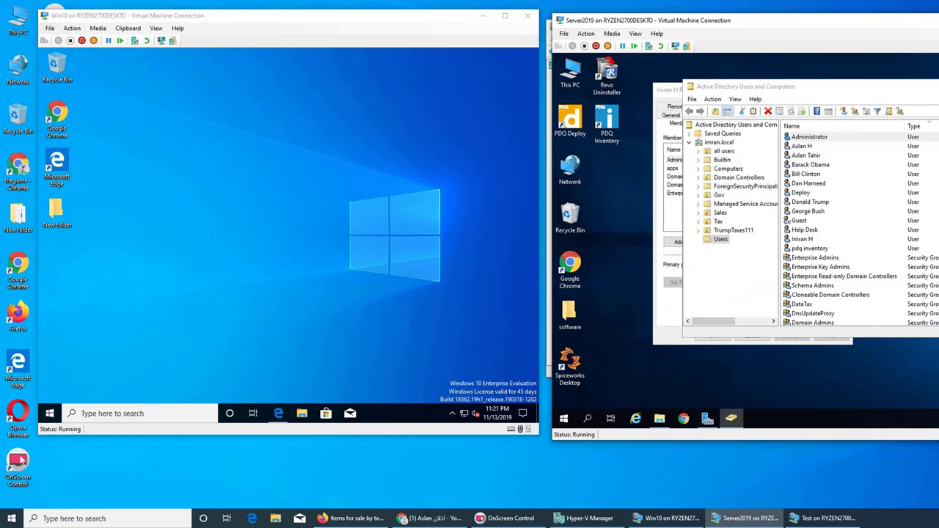
pyautogui.click(672, 91)
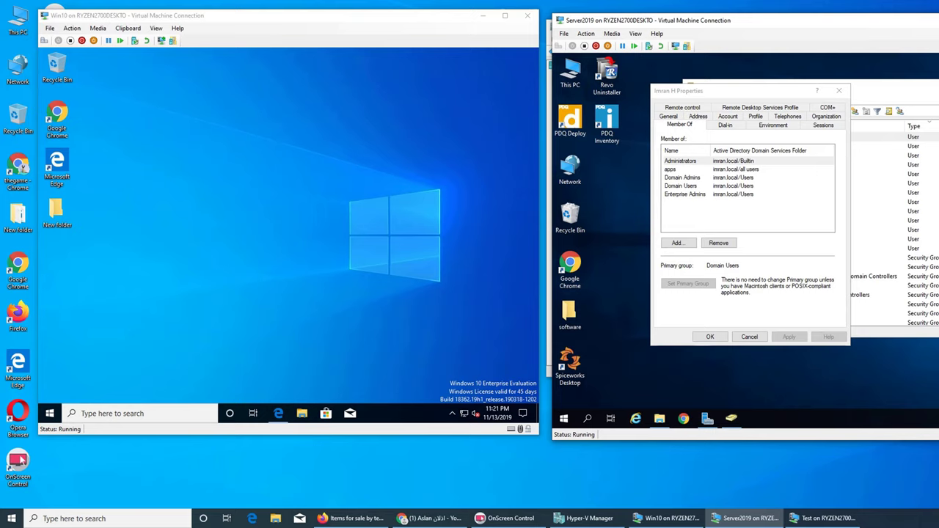
pyautogui.click(692, 195)
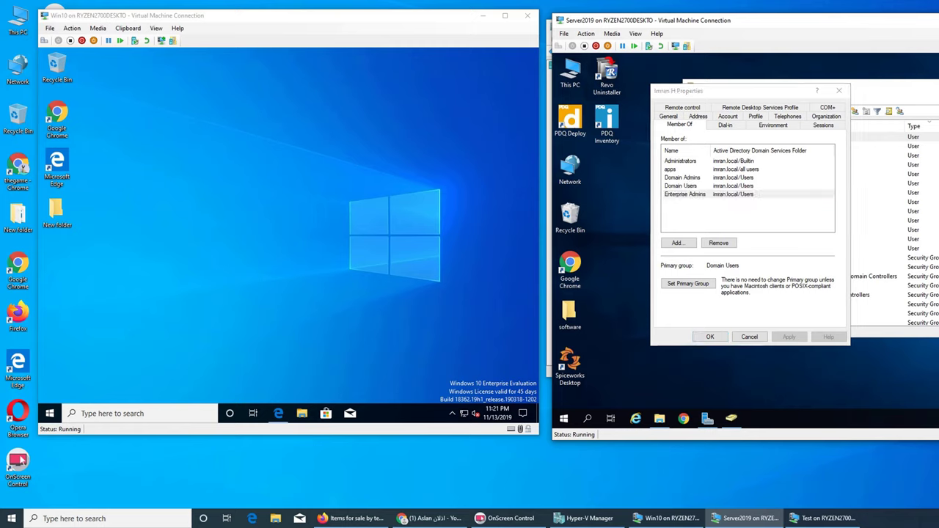
pyautogui.click(698, 168)
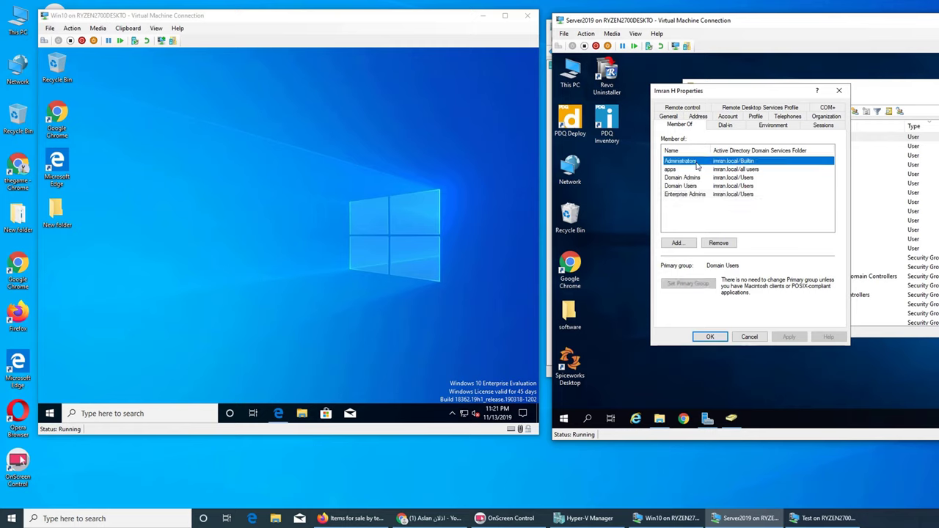
pyautogui.click(685, 177)
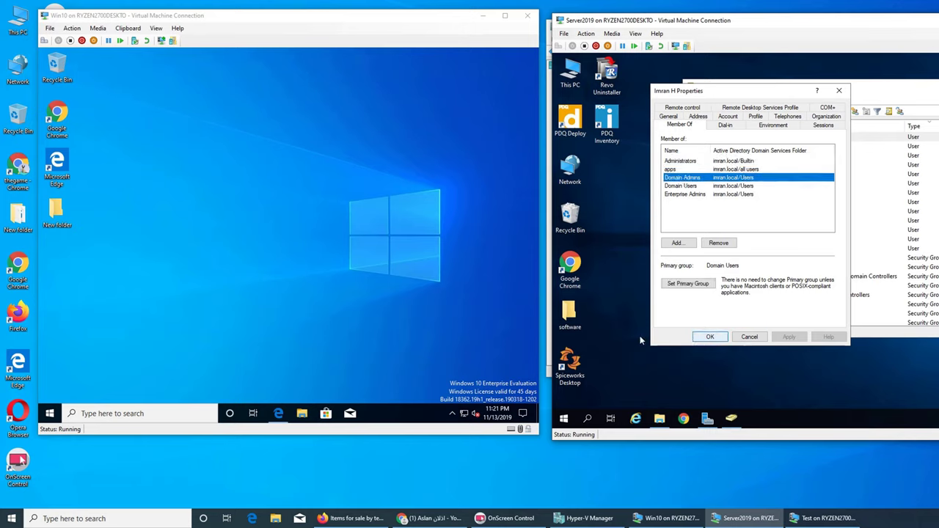
pyautogui.click(261, 301)
# Step: Sign out of the Win10 VM from the Start menu account options
pyautogui.click(49, 412)
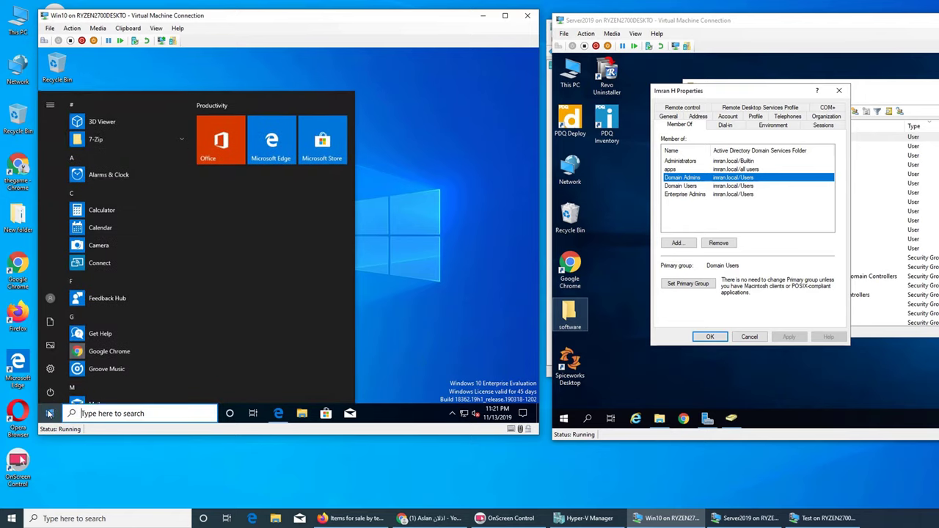
pyautogui.click(49, 300)
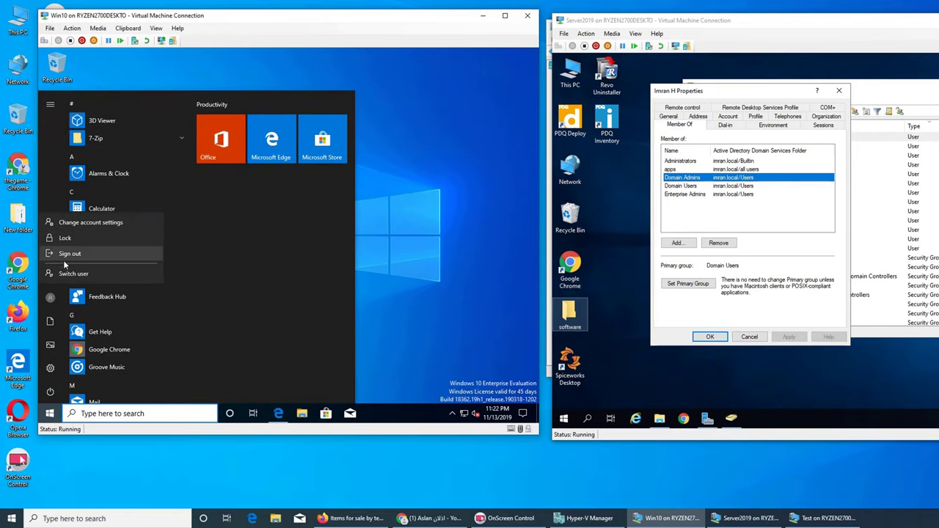
pyautogui.click(63, 254)
pyautogui.click(738, 518)
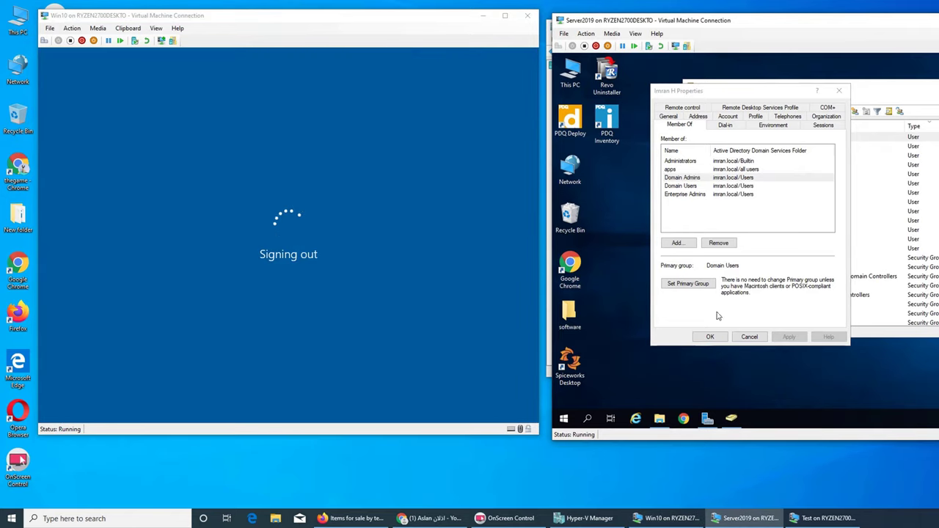
pyautogui.click(822, 518)
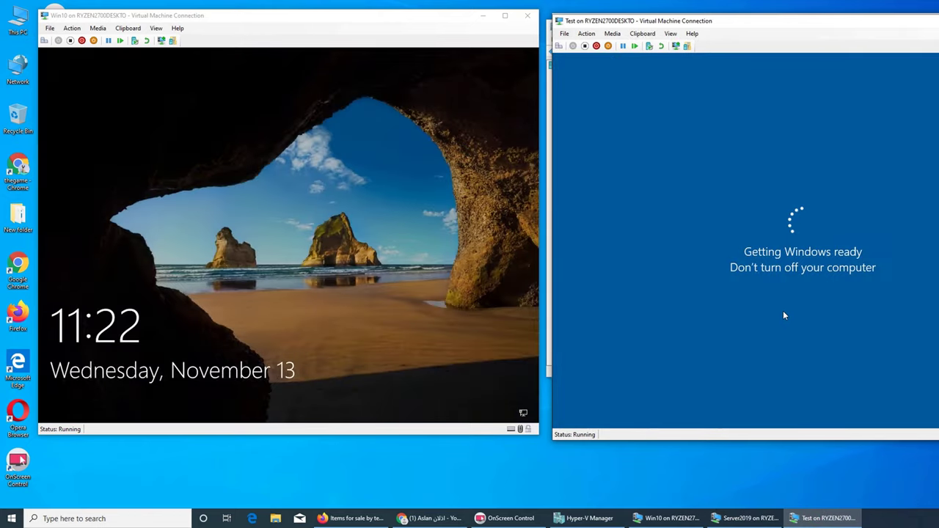
# Step: Sign the Win10 VM in as the domain administrator with its password
pyautogui.click(235, 246)
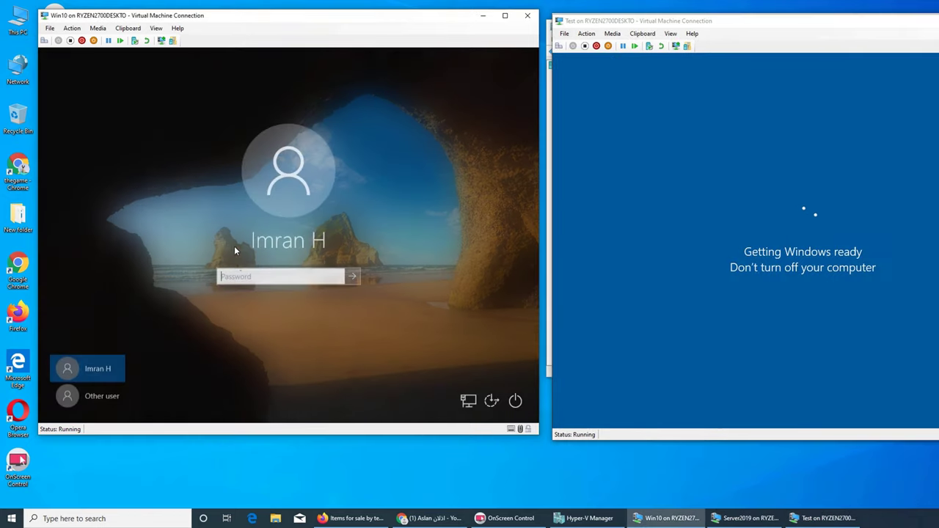
pyautogui.click(109, 396)
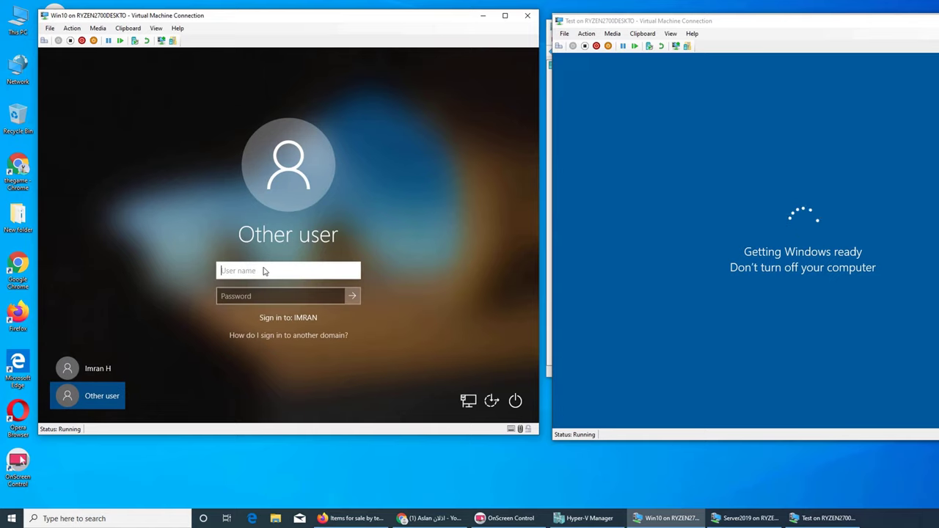
pyautogui.write('administrator')
pyautogui.press('Tab')
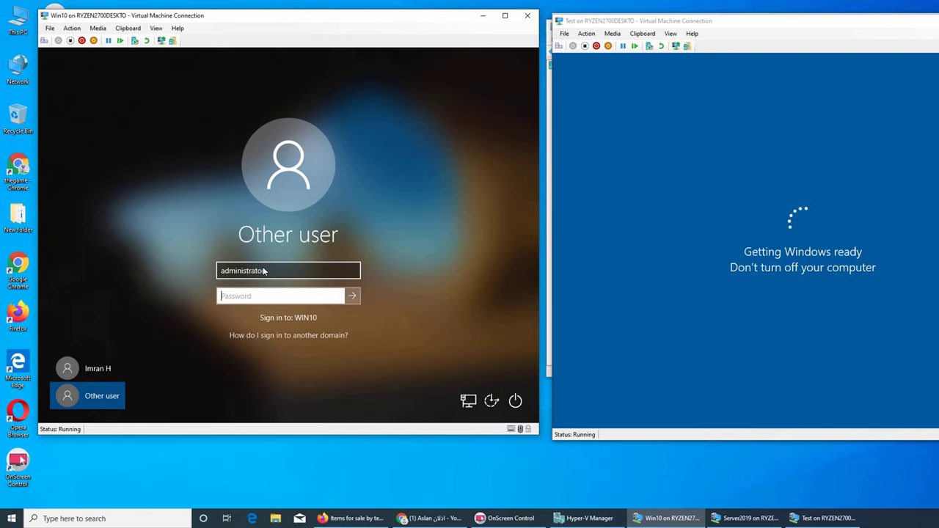
pyautogui.click(264, 271)
pyautogui.write('imran\\')
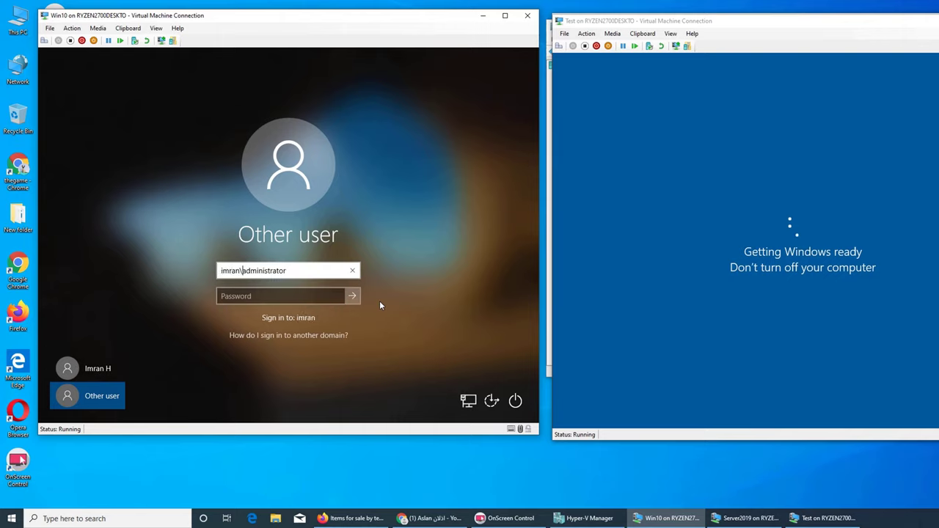
pyautogui.press('Tab')
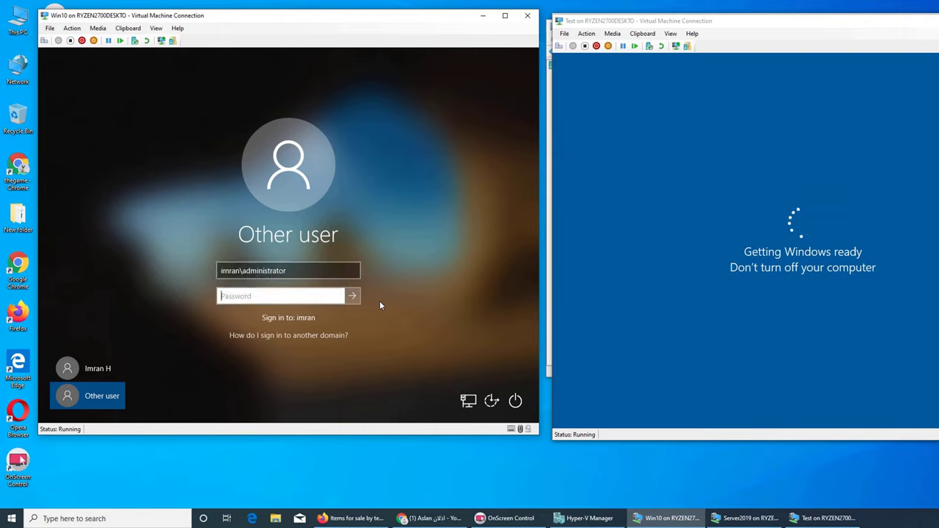
pyautogui.write('••••••••••')
pyautogui.press('Return')
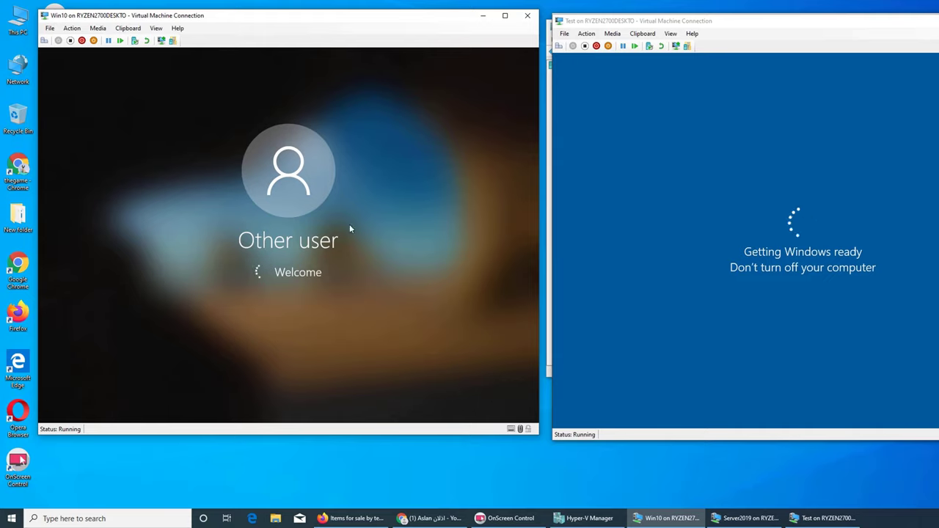
pyautogui.click(652, 215)
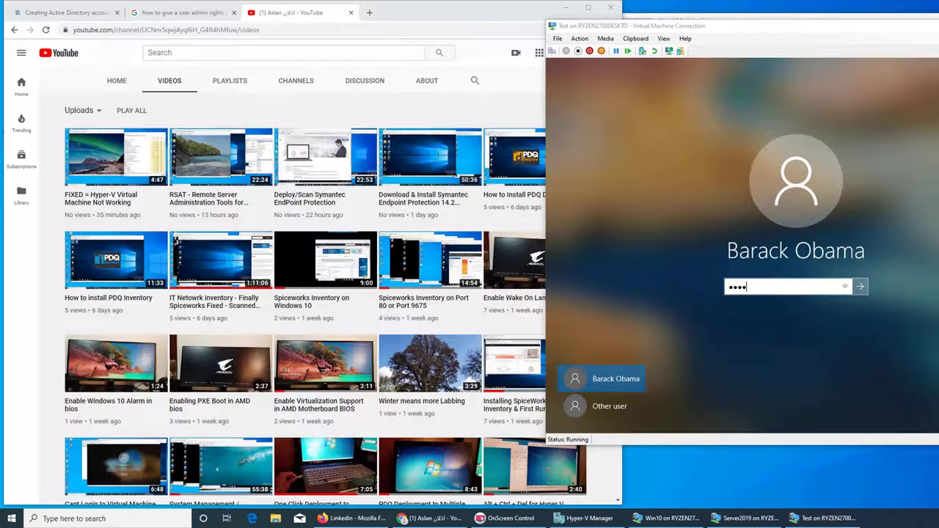
# Step: Re-enter the Test VM's sign-in password, then minimize the YouTube browser to show both VMs
pyautogui.click(767, 288)
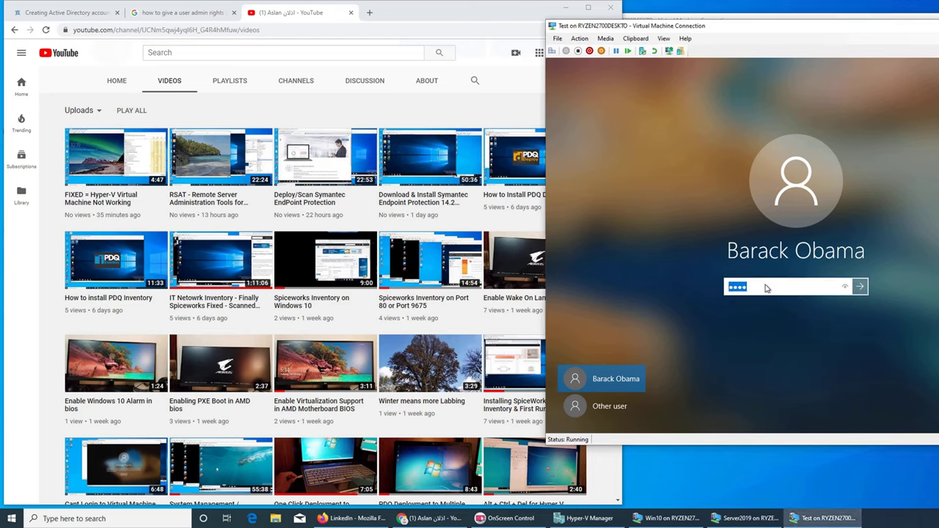
pyautogui.write('********')
pyautogui.write('1')
pyautogui.press('Return')
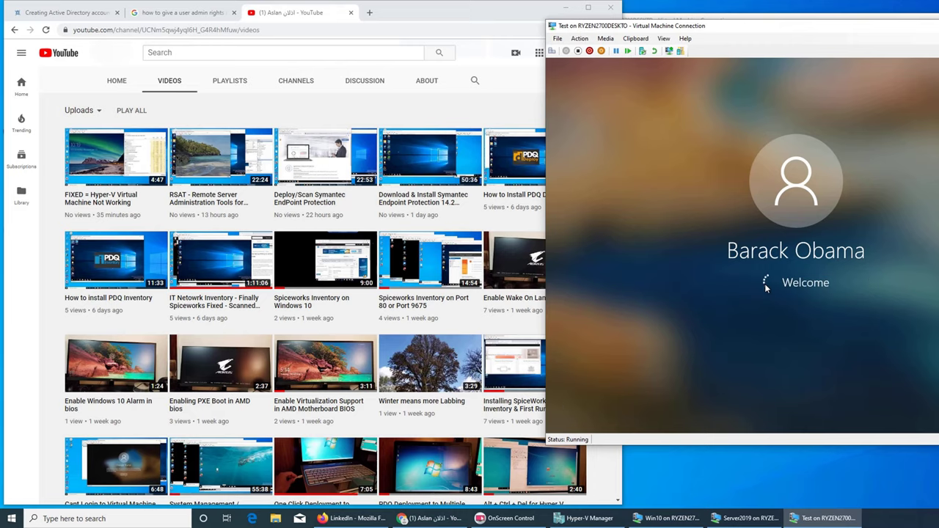
pyautogui.click(566, 9)
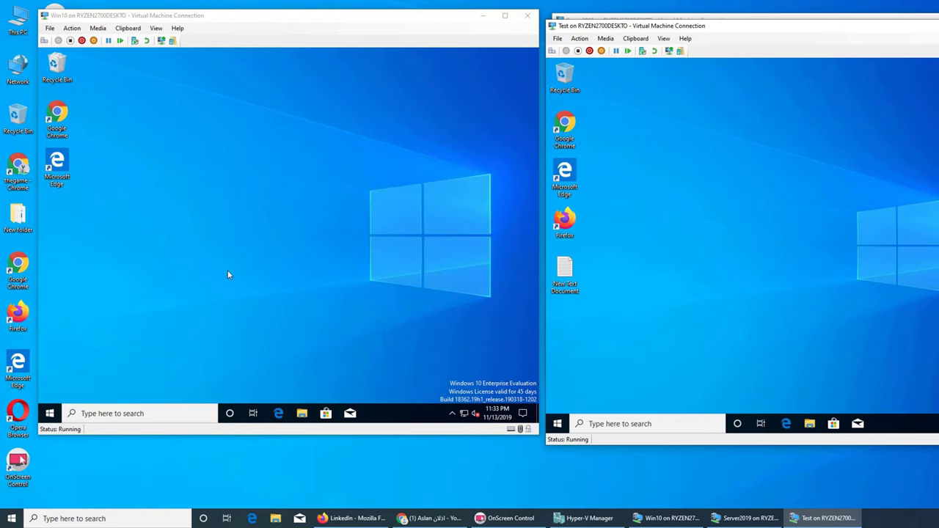
# Step: Launch UltraVNC Viewer from the Start menu, connect to server 'test' and enter the VNC password
pyautogui.click(50, 413)
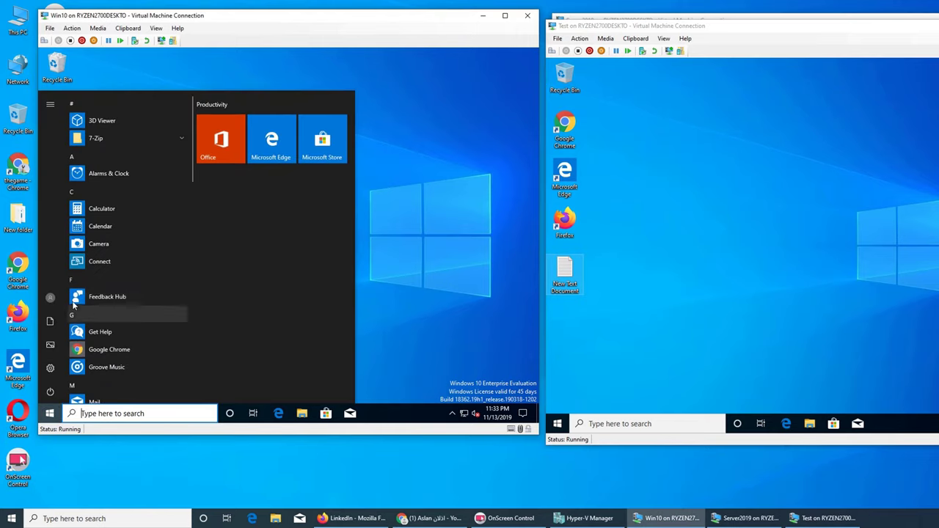
pyautogui.scroll(-1, 112, 327)
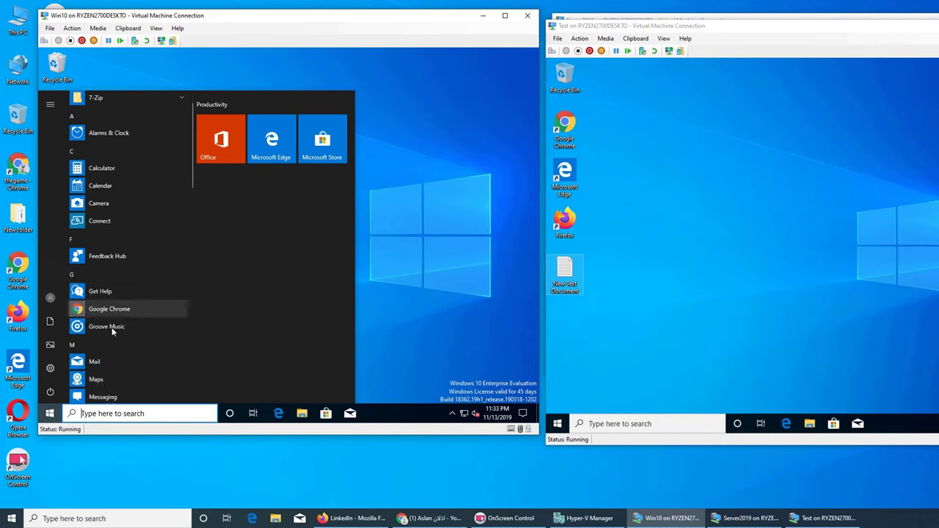
pyautogui.scroll(-10, 111, 327)
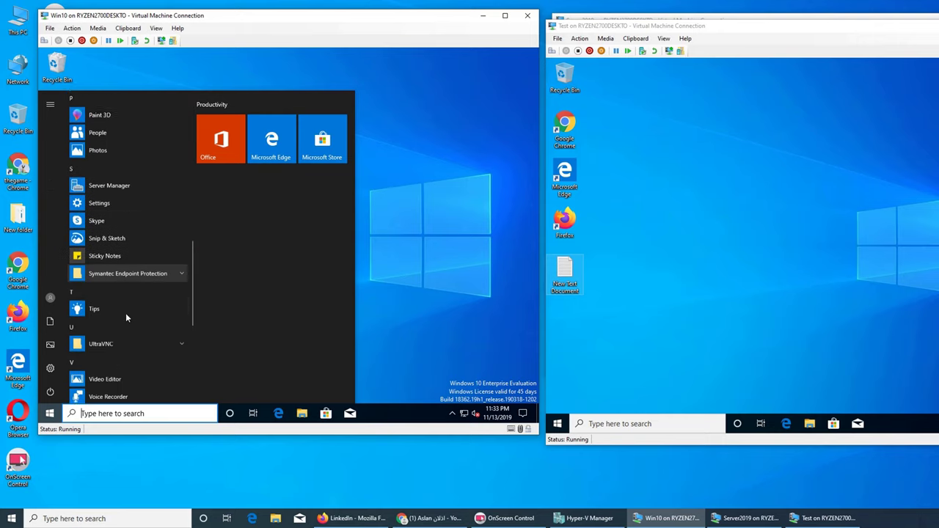
pyautogui.scroll(-1, 125, 313)
pyautogui.scroll(2, 124, 236)
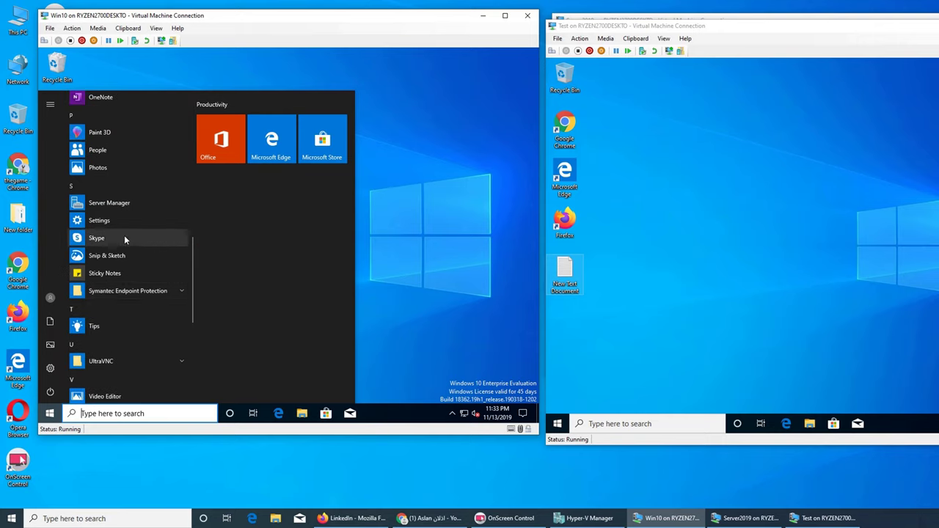
pyautogui.scroll(1, 124, 236)
pyautogui.scroll(-3, 123, 236)
pyautogui.click(146, 267)
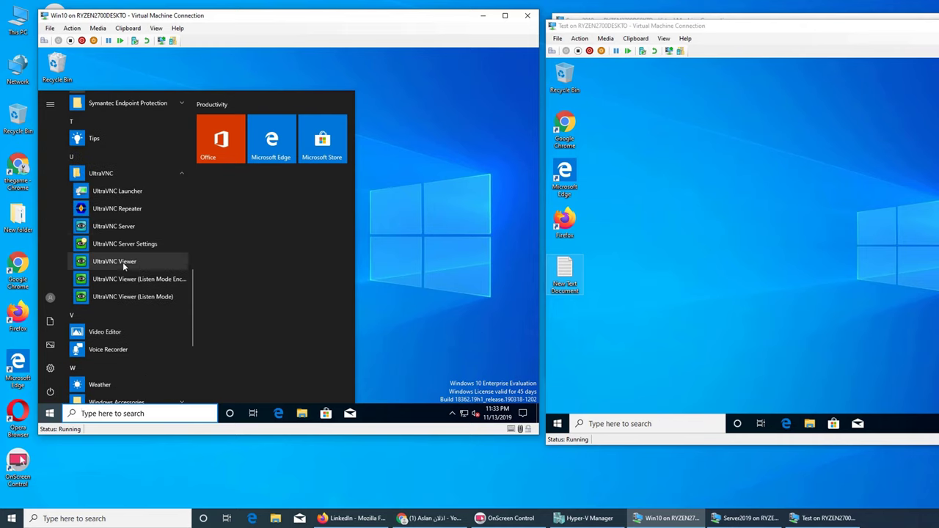
pyautogui.click(123, 262)
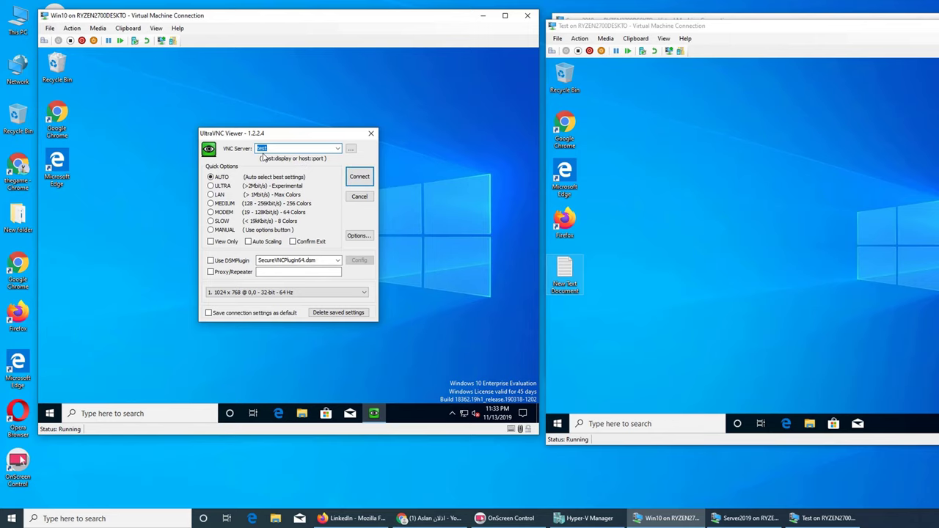
pyautogui.click(365, 184)
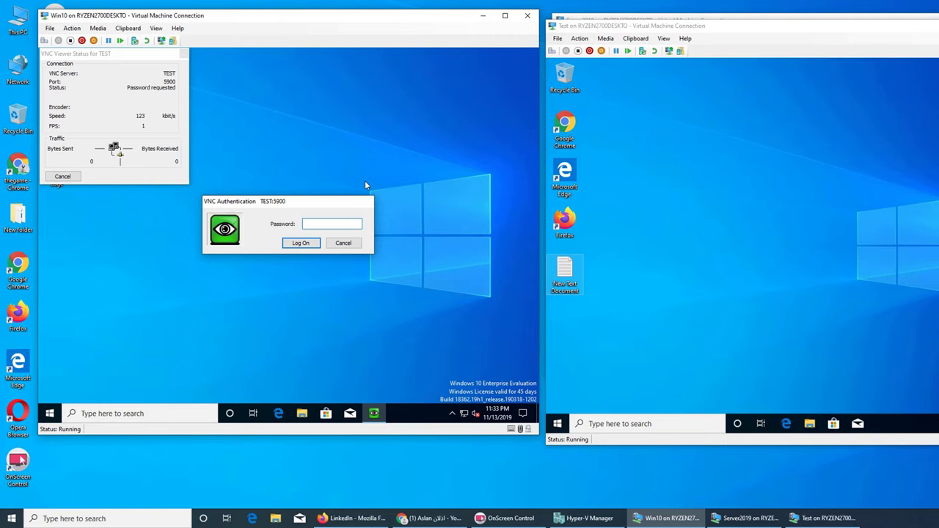
pyautogui.write('••••••••')
# Step: Log on to TEST and arrange the Win10 and Test VM windows side by side at the top left
pyautogui.press('Return')
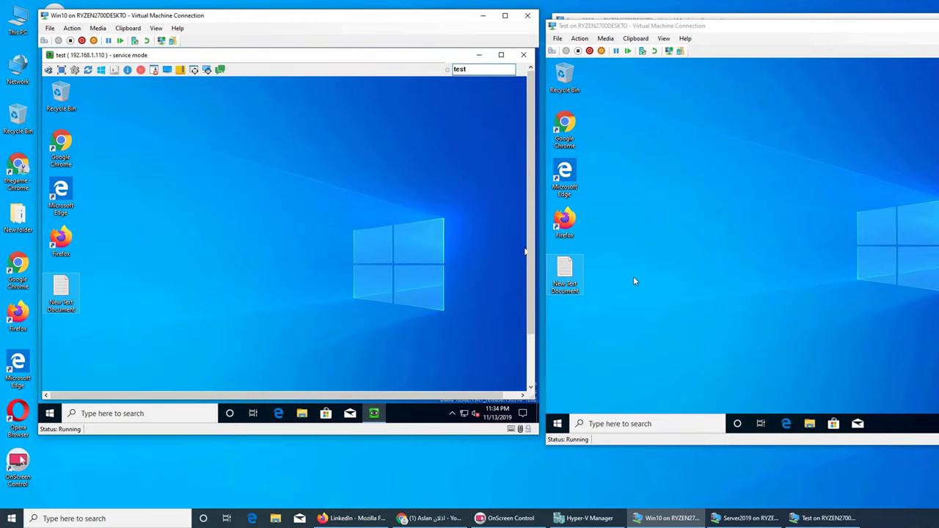
pyautogui.click(682, 273)
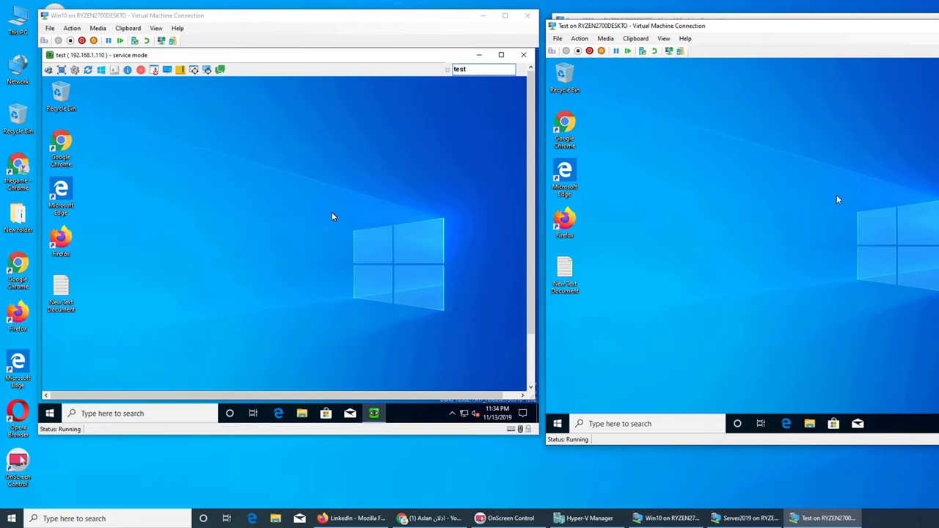
pyautogui.moveTo(303, 22); pyautogui.dragTo(272, 16)
pyautogui.moveTo(717, 28); pyautogui.dragTo(682, 10)
pyautogui.click(358, 123)
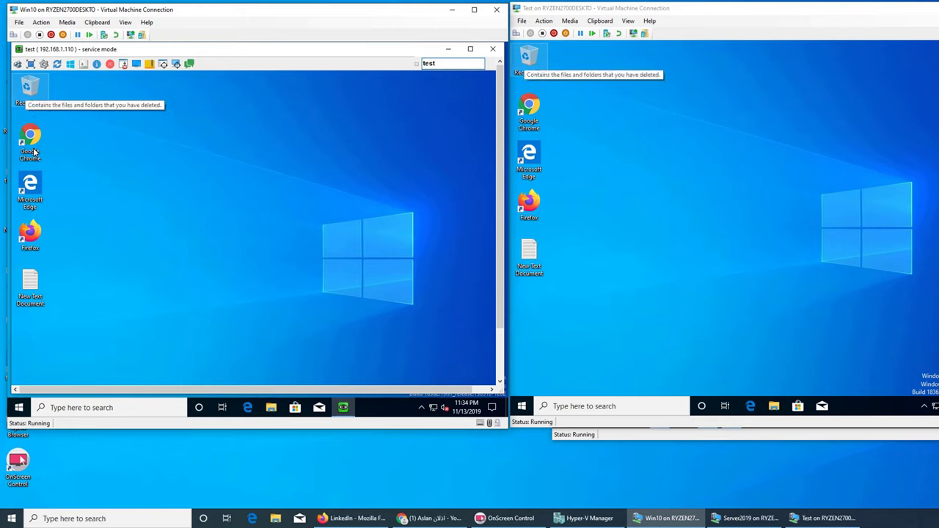
pyautogui.click(517, 176)
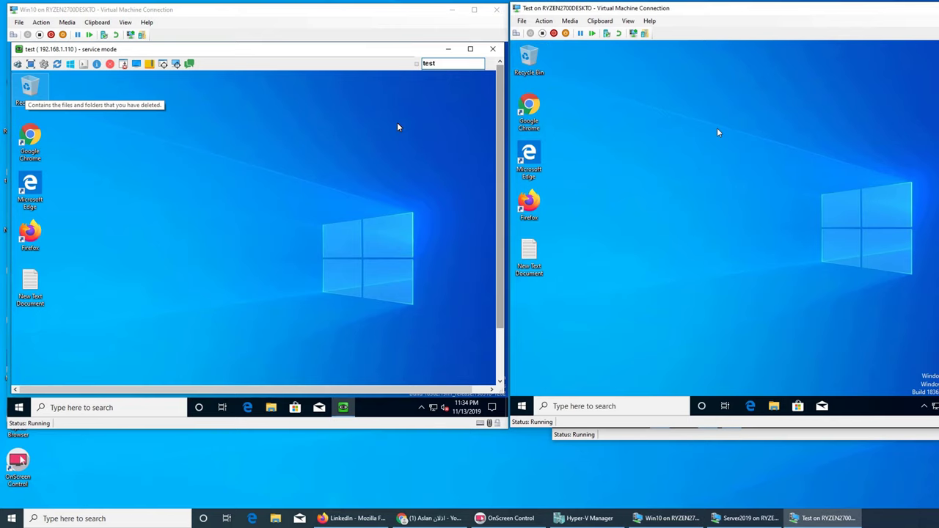
pyautogui.click(74, 160)
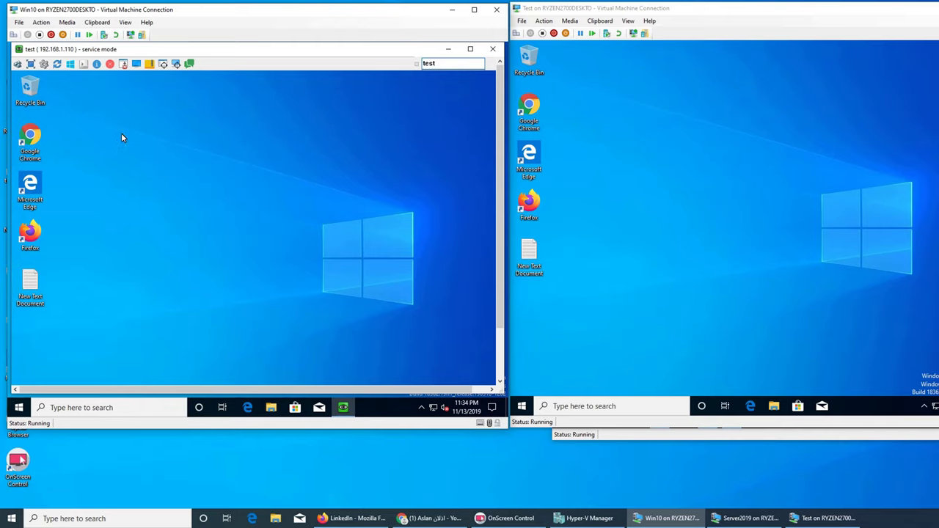
pyautogui.click(657, 153)
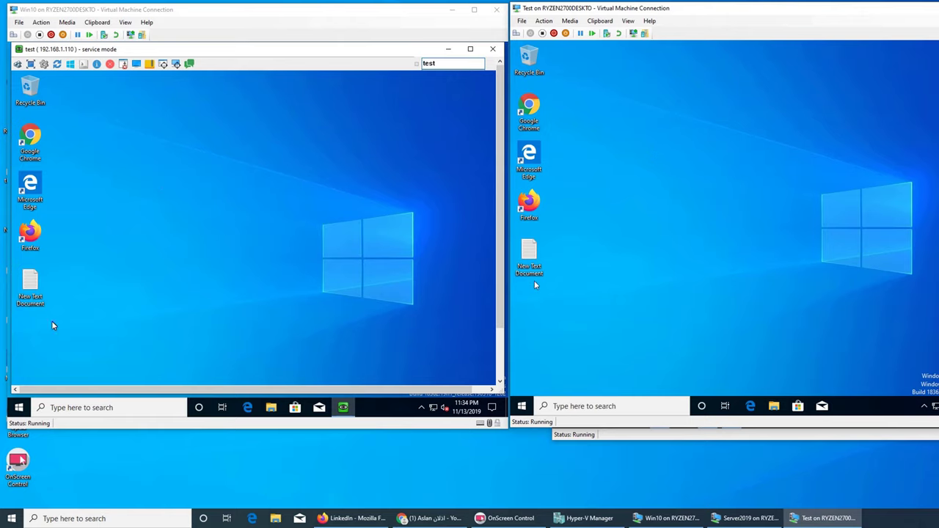
pyautogui.doubleClick(529, 258)
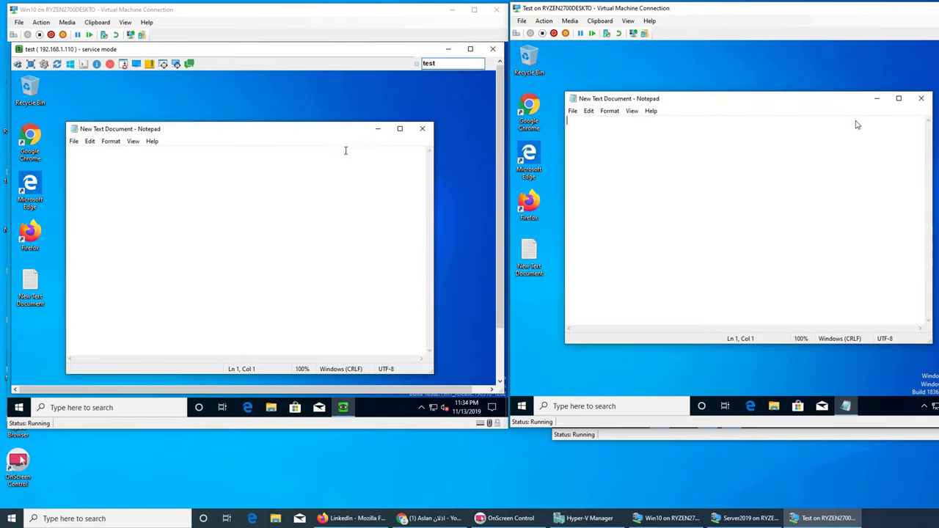
pyautogui.click(922, 97)
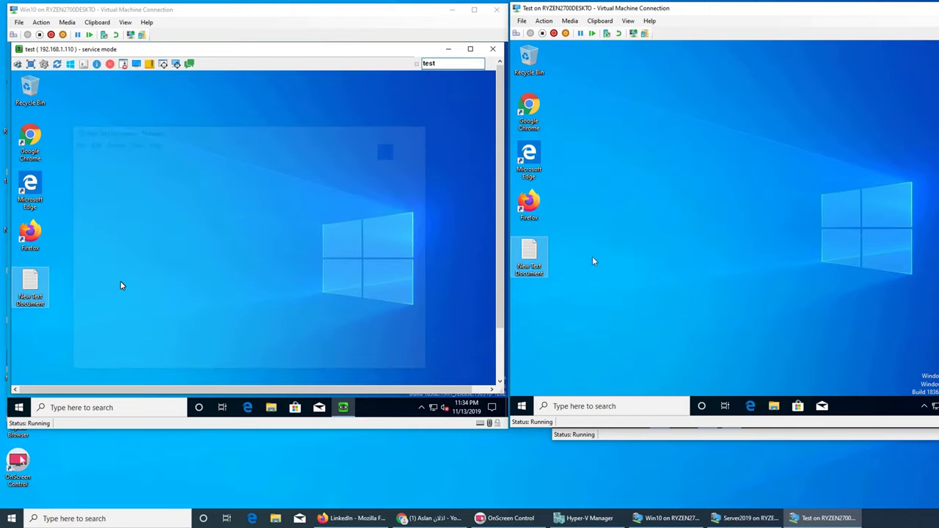
pyautogui.rightClick(535, 207)
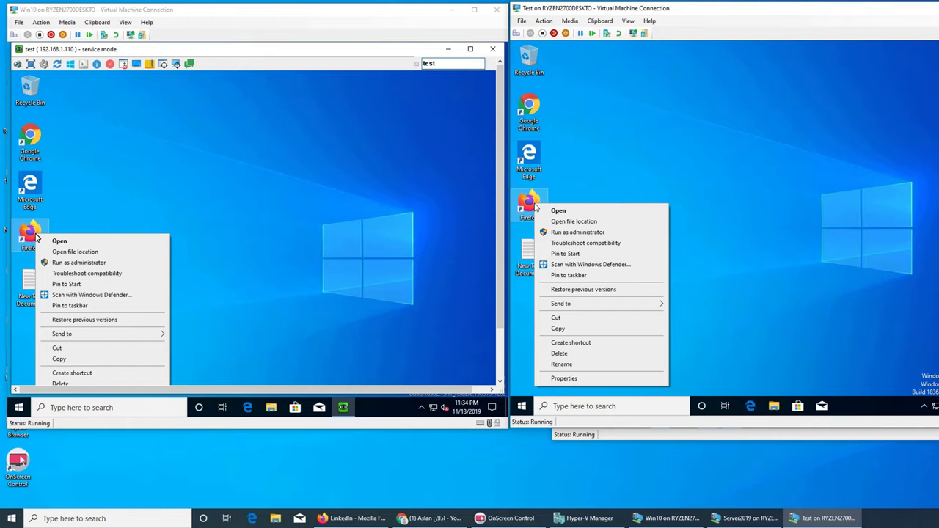
pyautogui.click(289, 158)
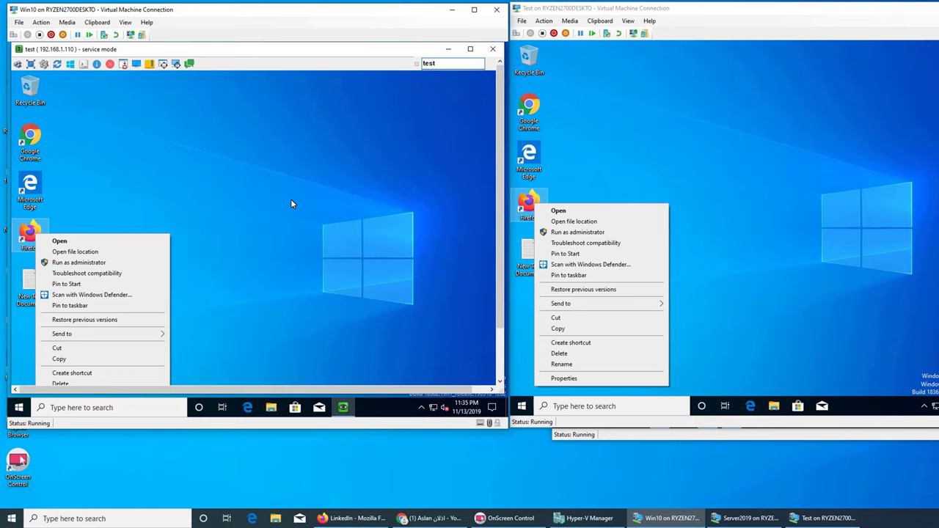
pyautogui.click(689, 154)
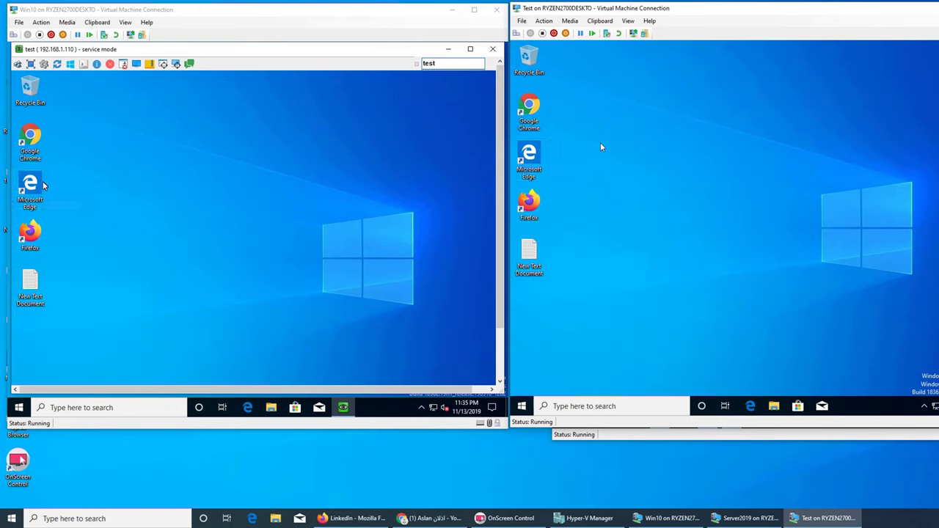
# Step: Close the Win10 remote viewer and open Wikipedia in Firefox on the Test VM, declining default-browser setup
pyautogui.click(492, 48)
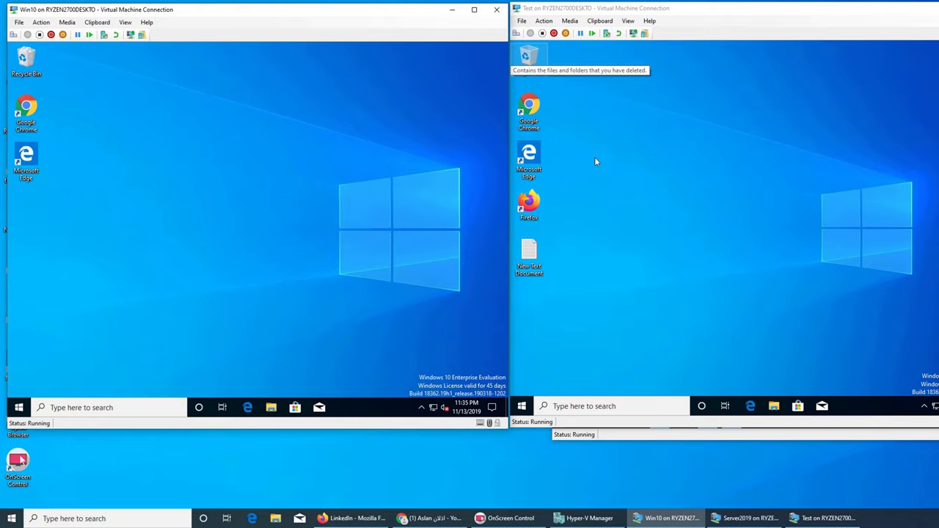
pyautogui.click(529, 198)
pyautogui.doubleClick(530, 198)
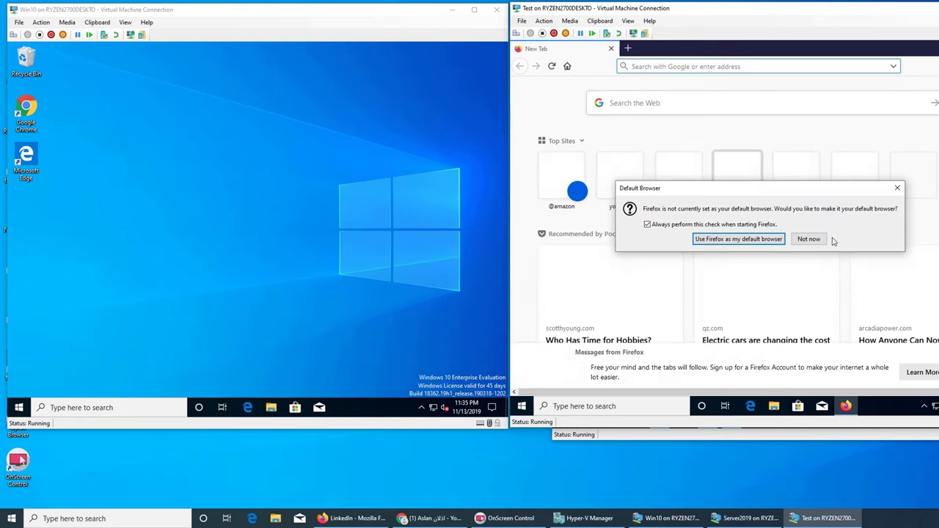
pyautogui.click(809, 238)
pyautogui.click(785, 182)
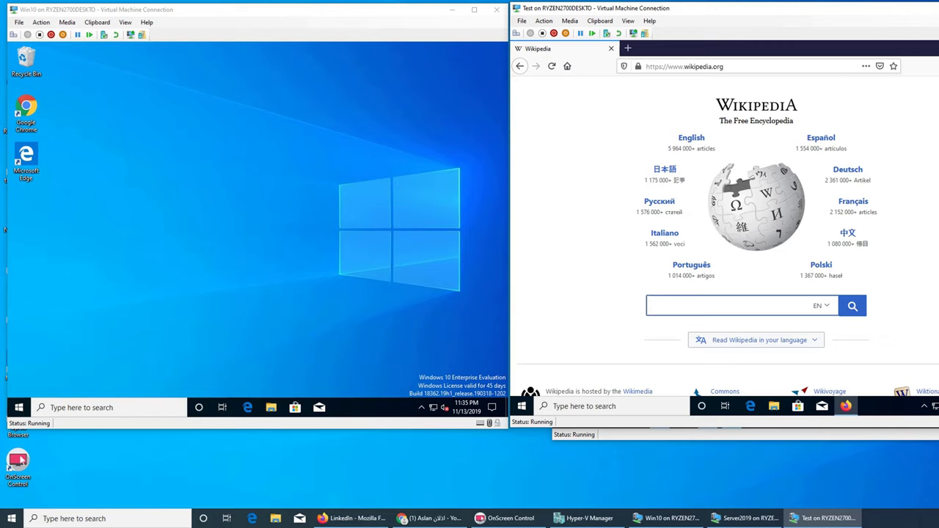
# Step: Move the Test VM window left and check its network connection status
pyautogui.moveTo(875, 9); pyautogui.dragTo(794, 16)
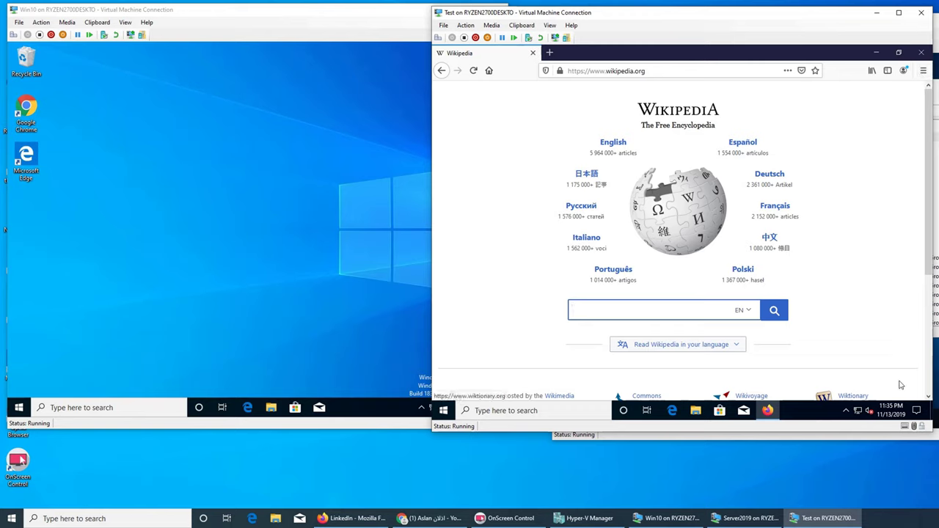
pyautogui.moveTo(894, 413)
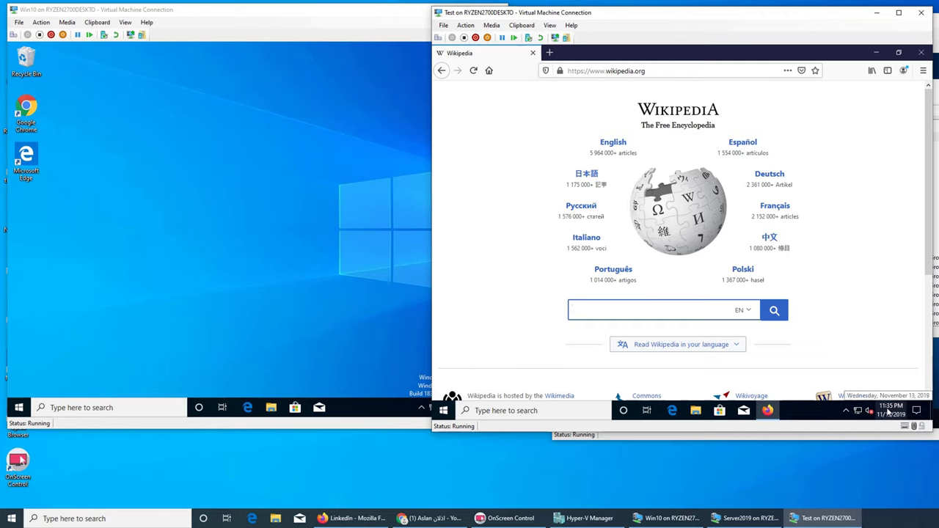
pyautogui.click(857, 413)
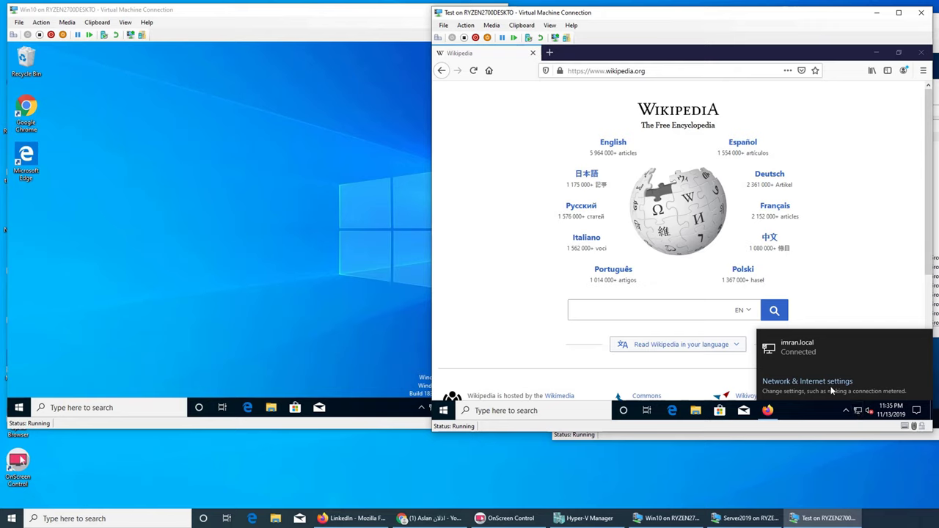
pyautogui.click(870, 300)
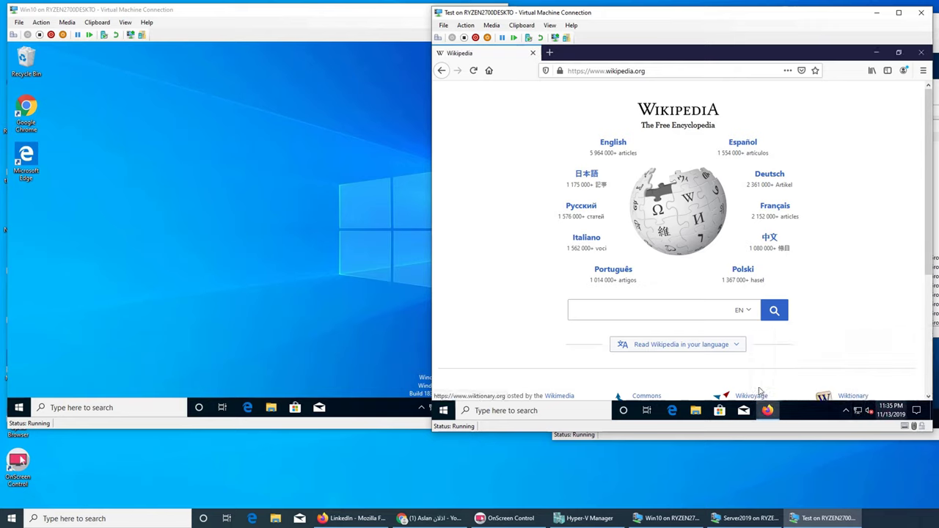
# Step: Bring the Win10 VM window in front of the Test VM
pyautogui.click(138, 308)
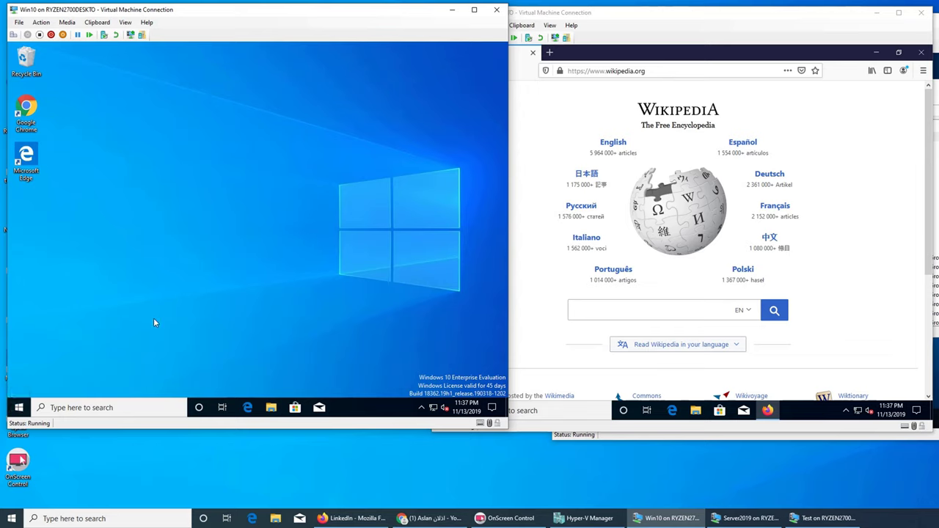
# Step: Launch UltraVNC Server from the UltraVNC folder in Win10's Start menu
pyautogui.click(19, 408)
pyautogui.scroll(-5, 71, 346)
pyautogui.scroll(-4, 72, 347)
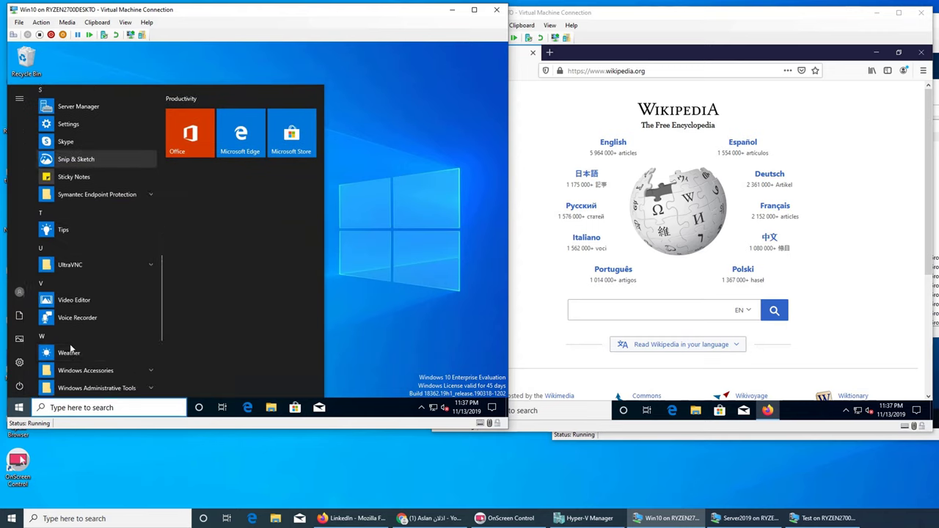
pyautogui.click(115, 263)
pyautogui.scroll(-2, 115, 262)
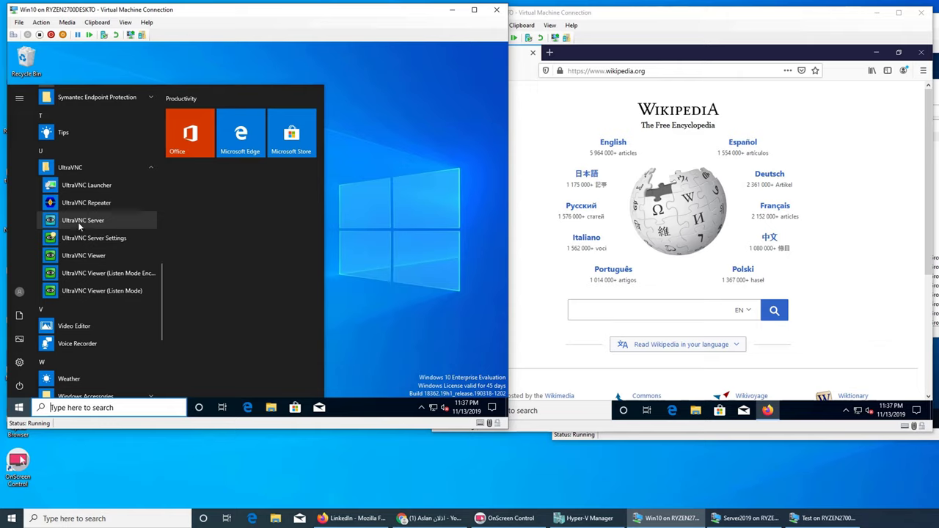
pyautogui.click(92, 219)
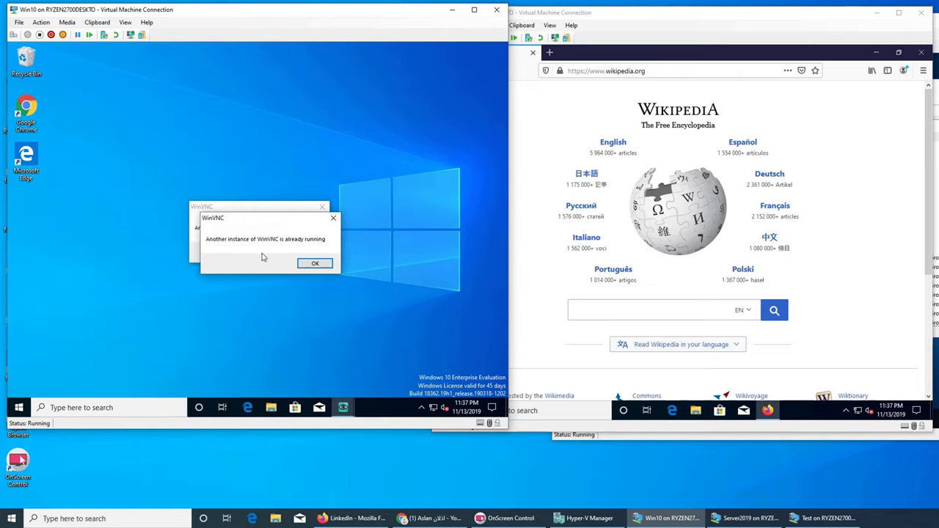
# Step: Dismiss both 'already running' warnings and show the hidden tray icons
pyautogui.click(311, 263)
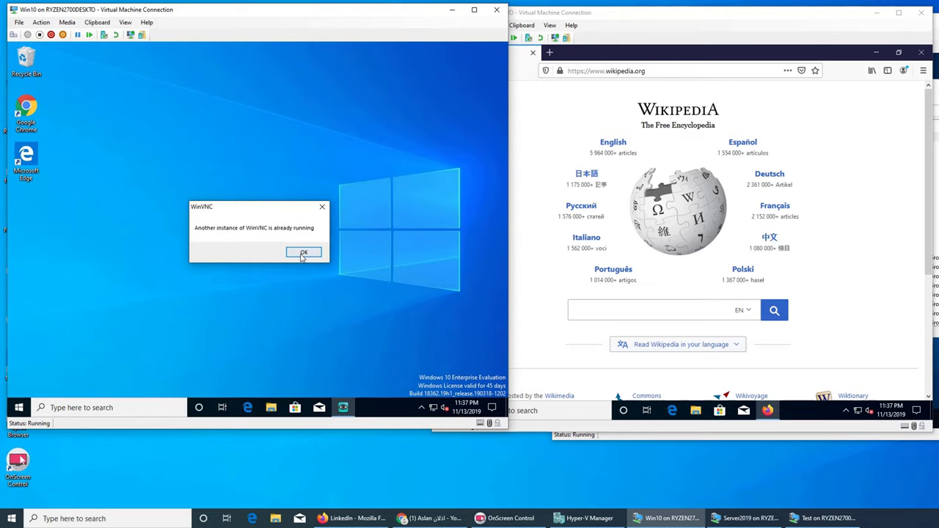
pyautogui.click(303, 255)
pyautogui.click(419, 406)
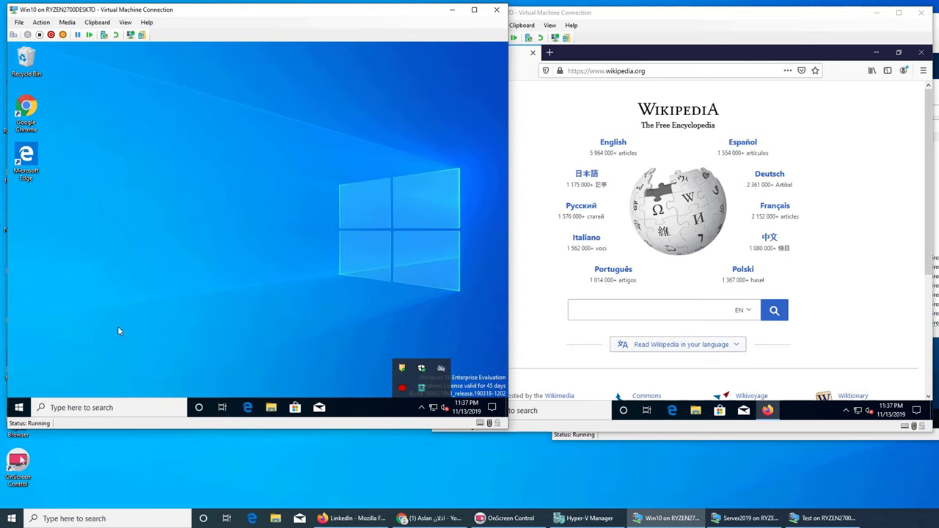
# Step: Relaunch UltraVNC Server from the Start menu and dismiss the 'already running' warning
pyautogui.click(20, 407)
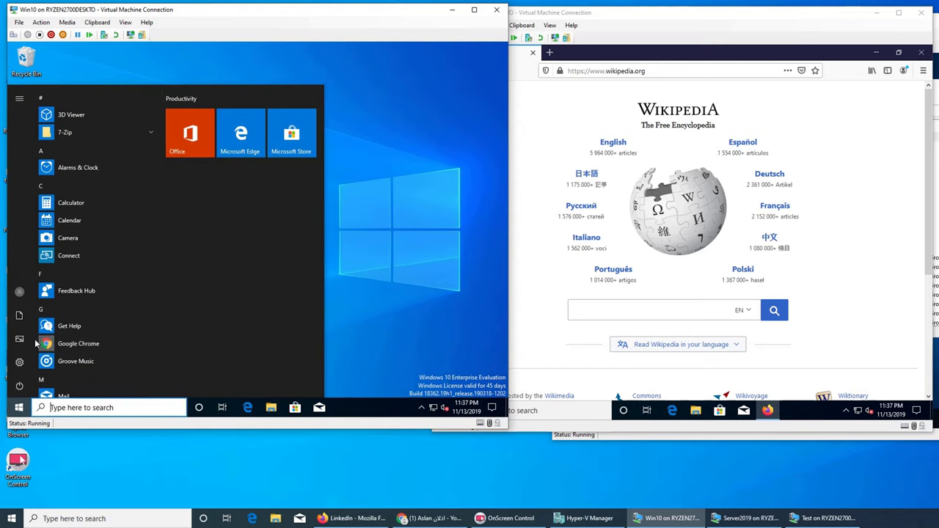
pyautogui.scroll(-5, 66, 352)
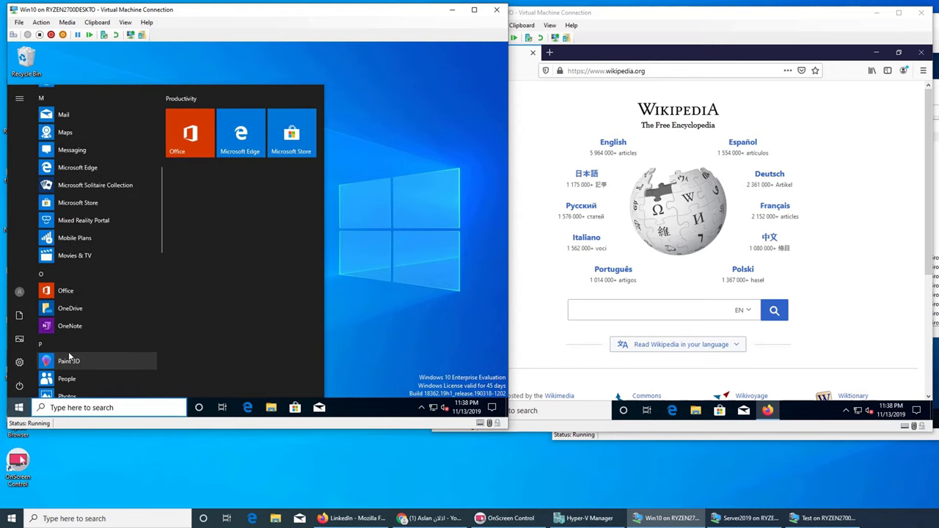
pyautogui.scroll(-5, 68, 351)
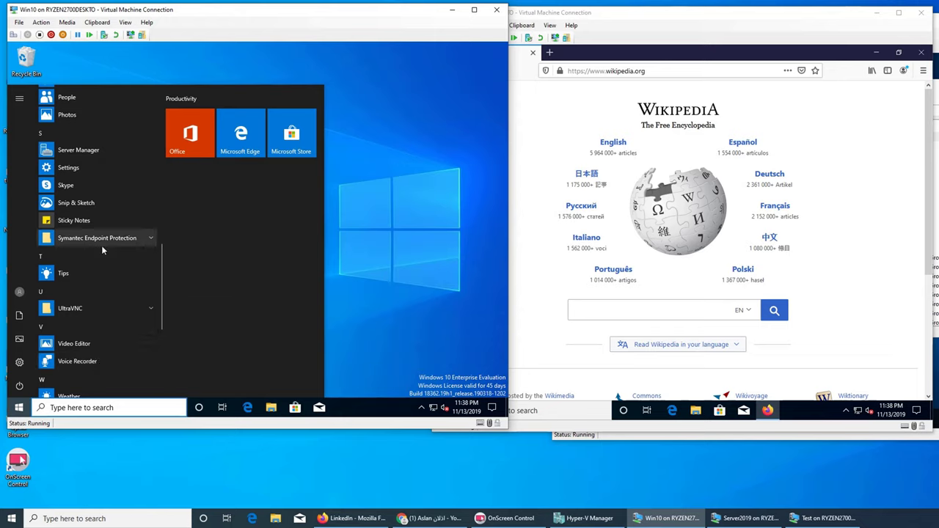
pyautogui.click(93, 310)
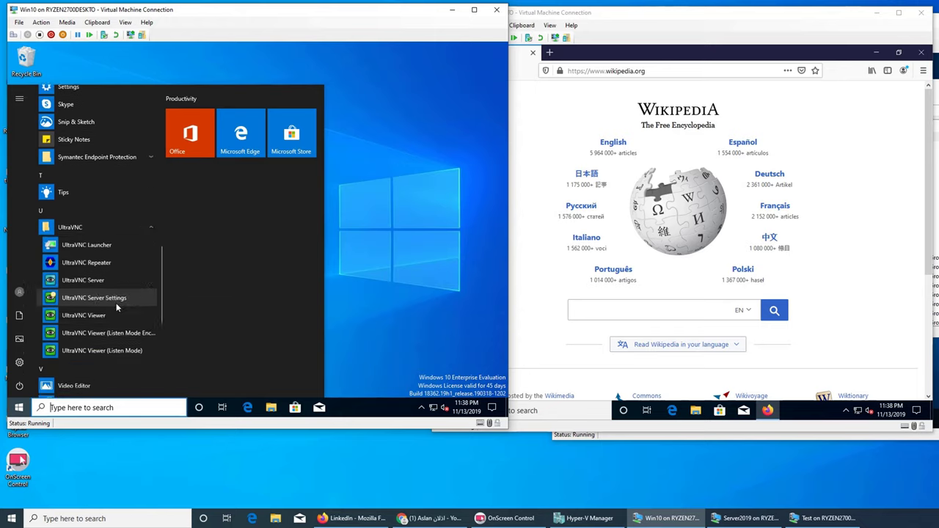
pyautogui.click(111, 269)
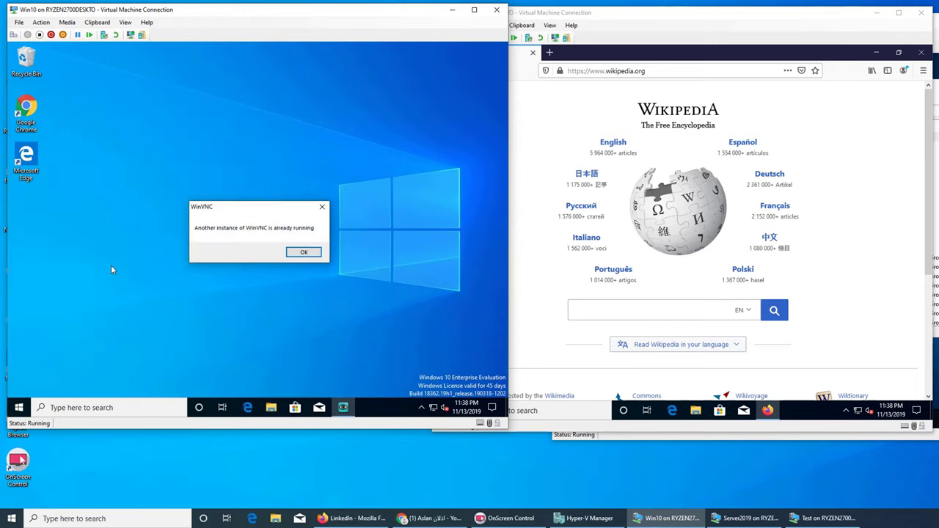
pyautogui.click(303, 251)
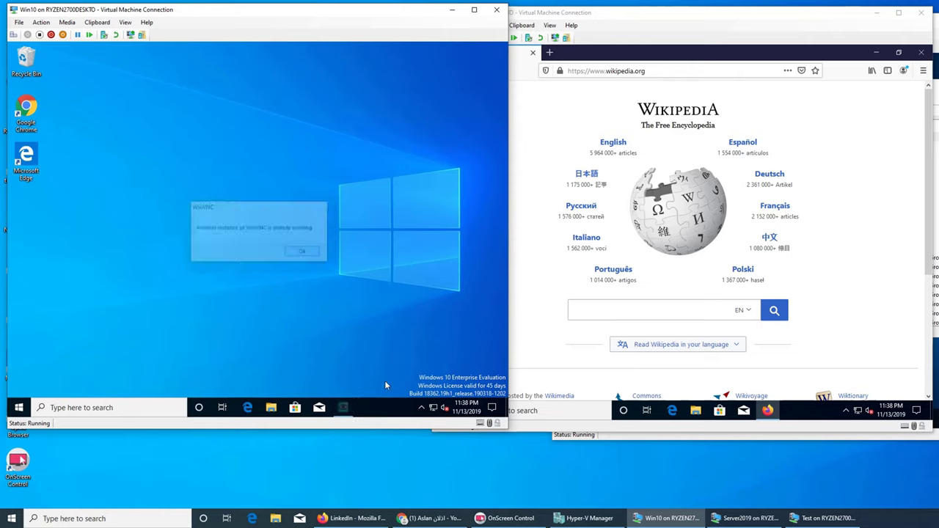
# Step: Check the WinVNC tray icon's menu to confirm it runs as a service, then open Start
pyautogui.click(422, 407)
pyautogui.rightClick(423, 389)
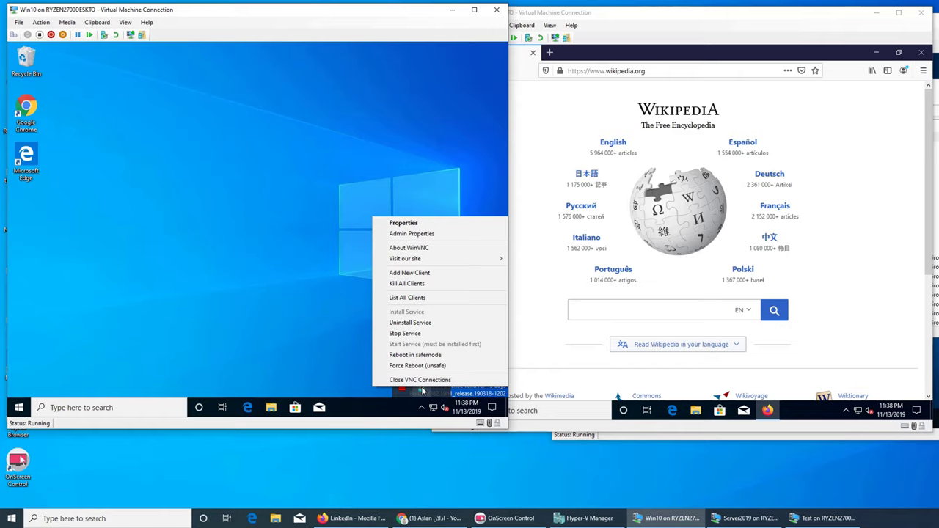
pyautogui.click(423, 391)
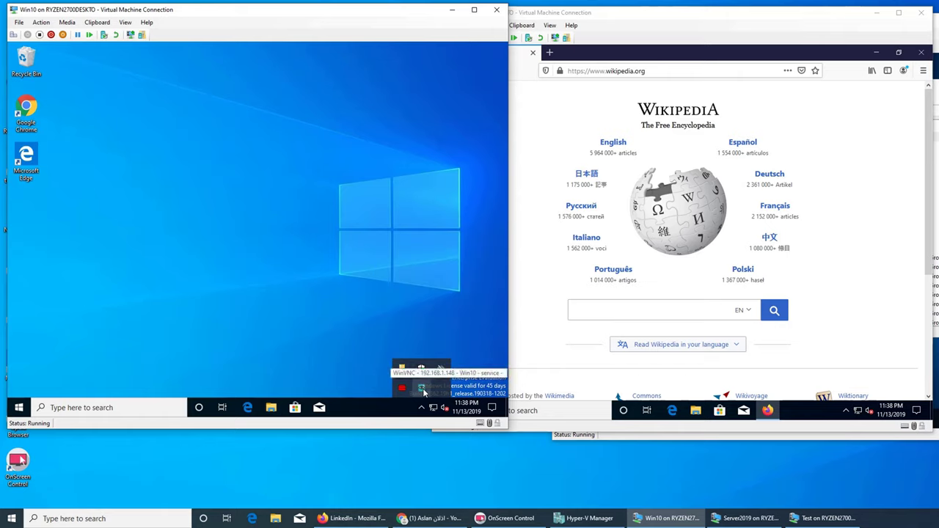
pyautogui.click(421, 408)
pyautogui.click(420, 411)
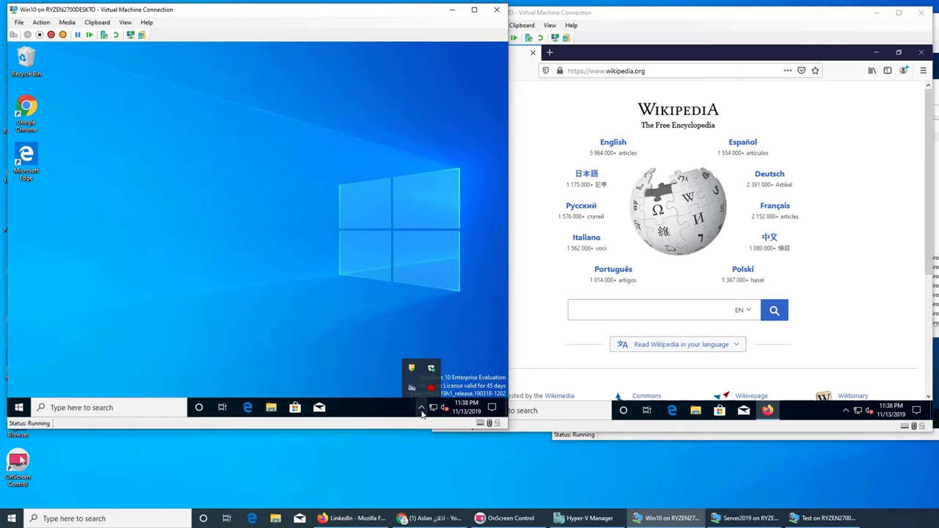
pyautogui.click(19, 407)
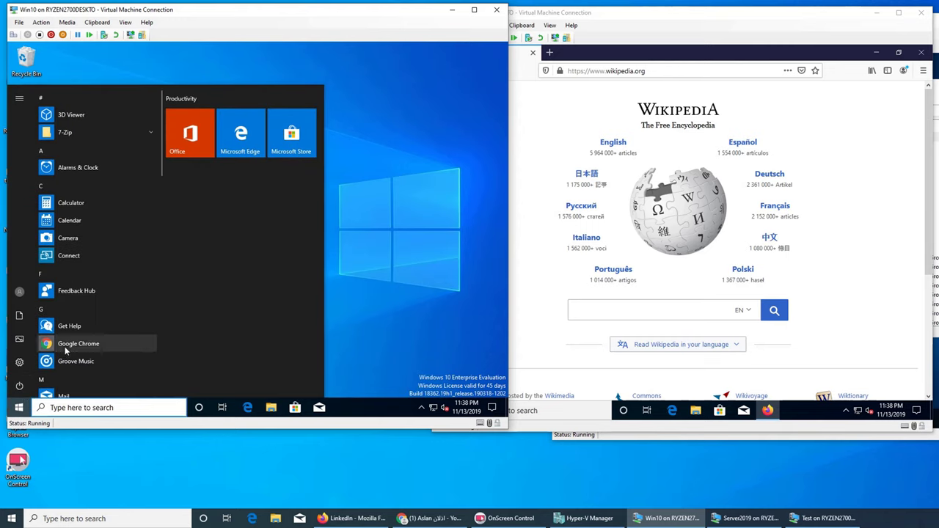
# Step: Launch UltraVNC Server from its Start folder and tuck the WinVNC icon into the hidden tray icons
pyautogui.scroll(-5, 66, 348)
pyautogui.scroll(1, 105, 296)
pyautogui.scroll(-3, 105, 296)
pyautogui.click(91, 261)
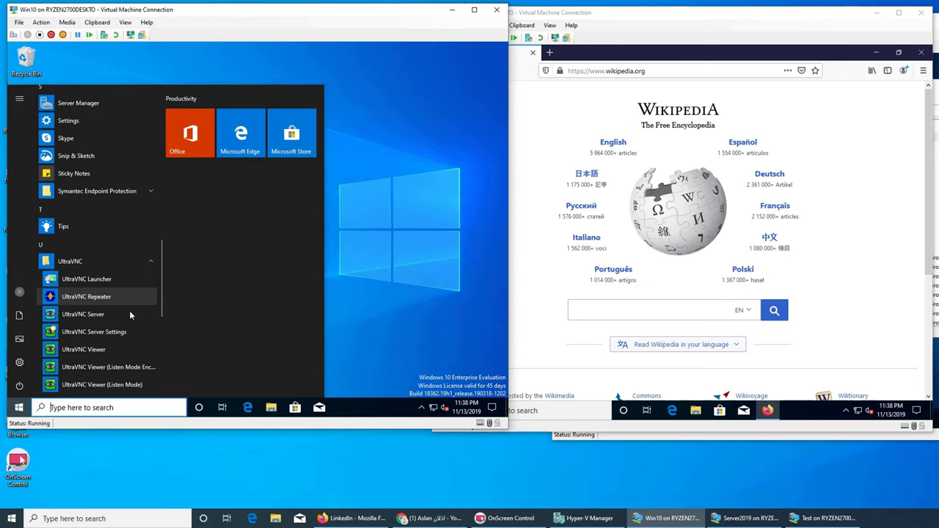
pyautogui.click(131, 316)
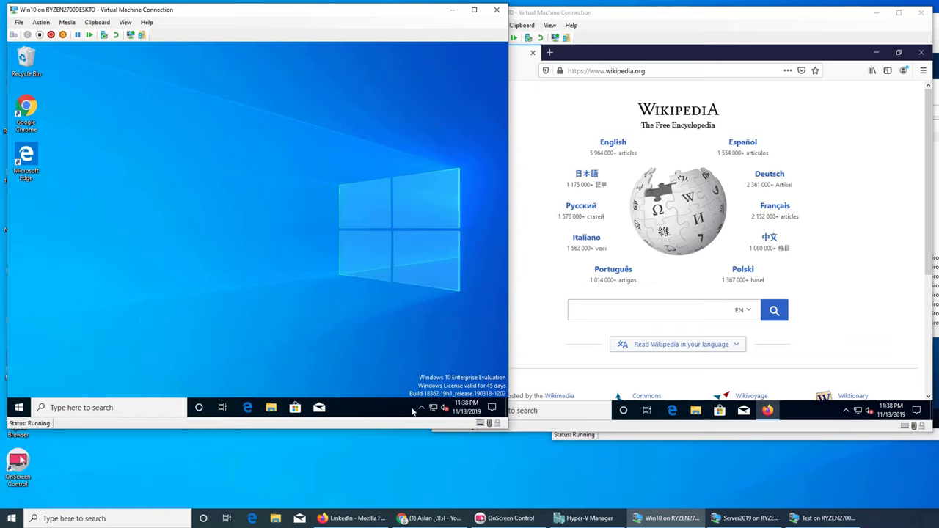
pyautogui.moveTo(423, 411); pyautogui.dragTo(417, 390)
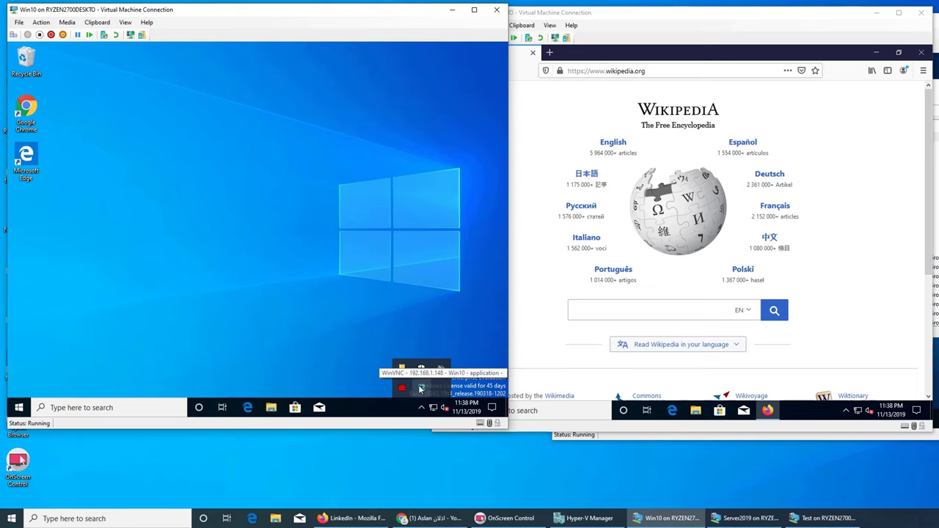
# Step: Launch UltraVNC Server once more and dismiss the 'already running' warning
pyautogui.click(20, 411)
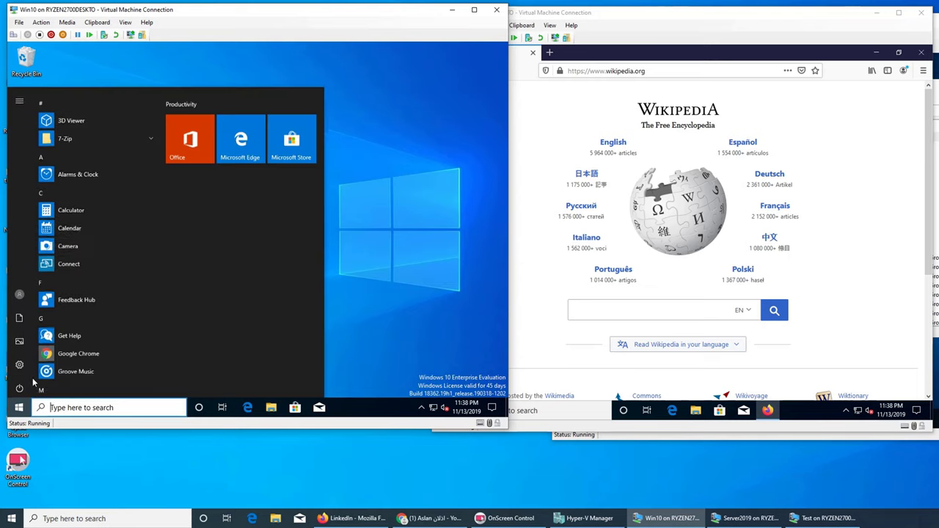
pyautogui.scroll(-5, 76, 328)
pyautogui.scroll(-4, 76, 328)
pyautogui.scroll(-3, 78, 332)
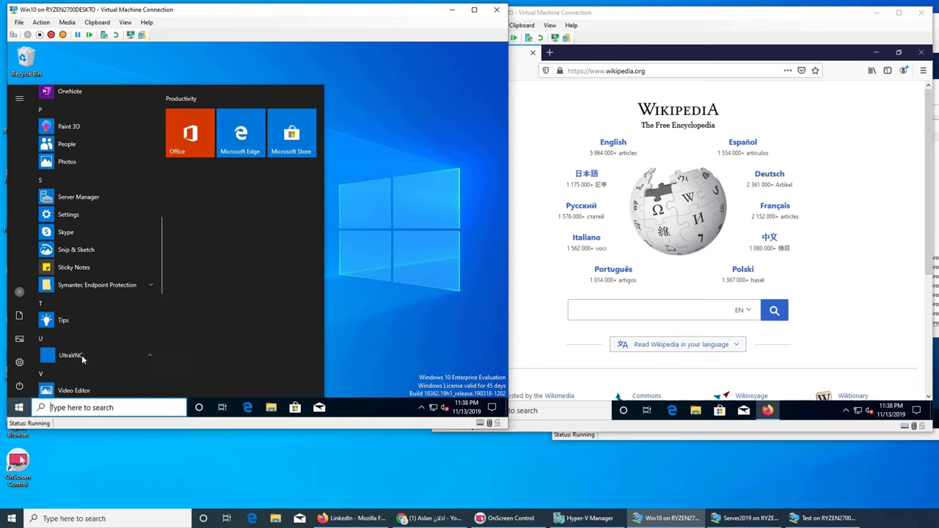
pyautogui.click(81, 355)
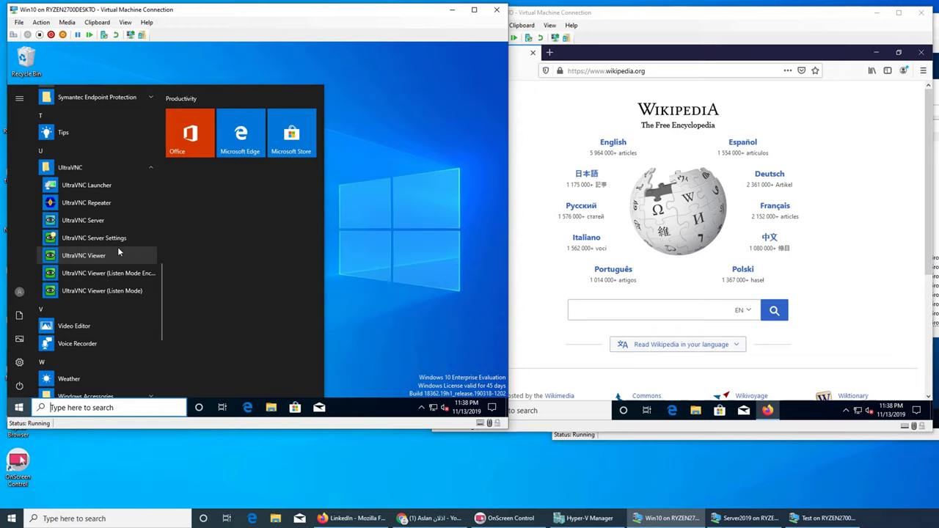
pyautogui.click(89, 220)
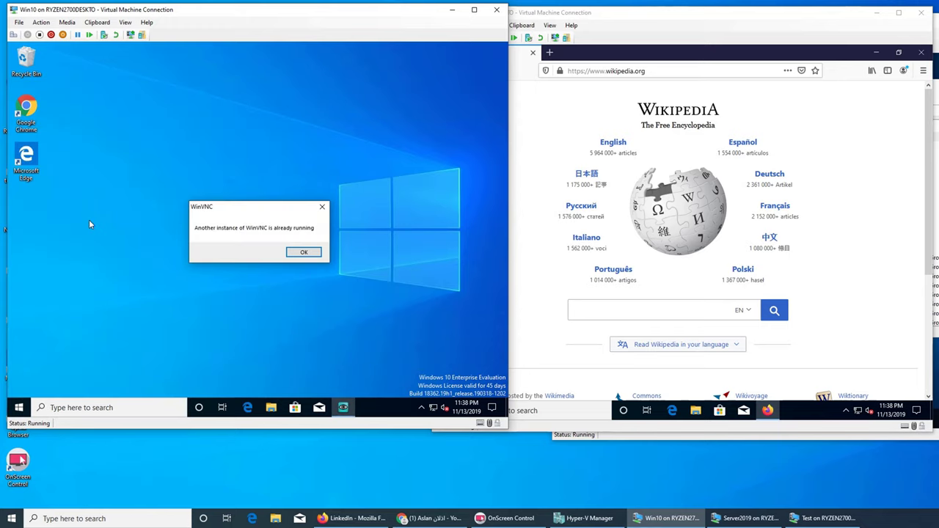
pyautogui.click(303, 253)
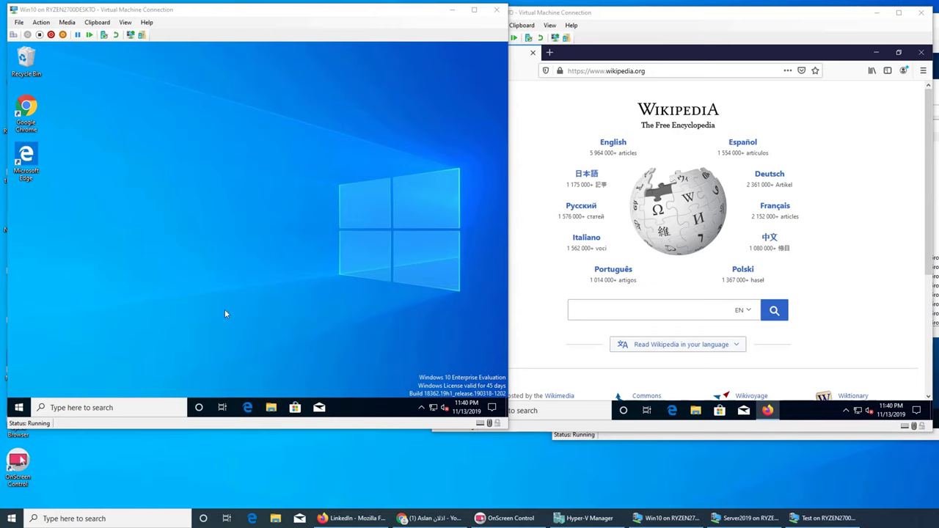
# Step: Launch UltraVNC Viewer from the UltraVNC folder in the Start menu
pyautogui.click(25, 409)
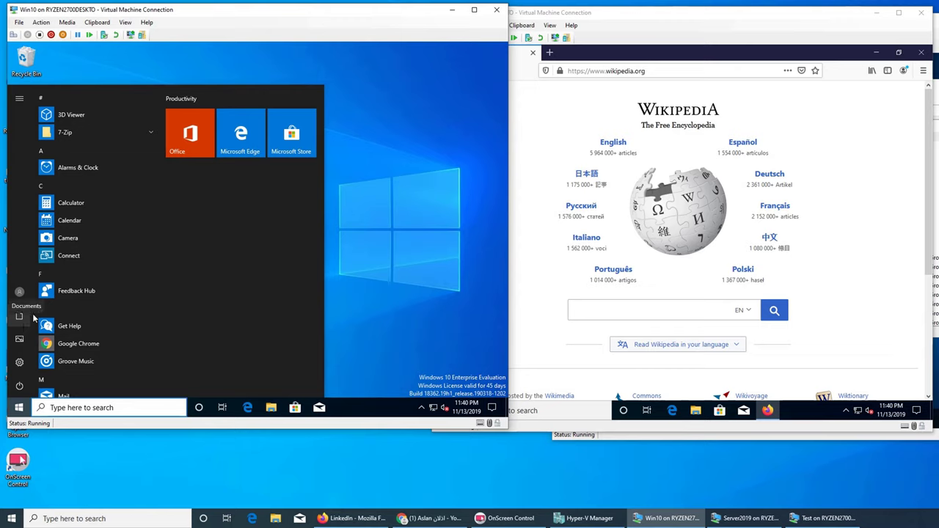
pyautogui.scroll(-4, 117, 271)
pyautogui.scroll(-2, 122, 266)
pyautogui.scroll(-3, 123, 272)
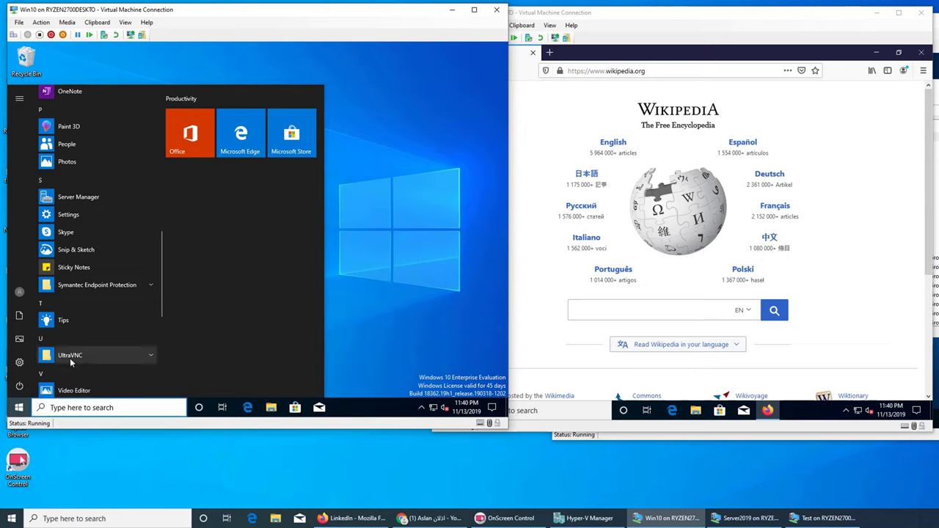
pyautogui.click(70, 356)
pyautogui.scroll(-3, 121, 326)
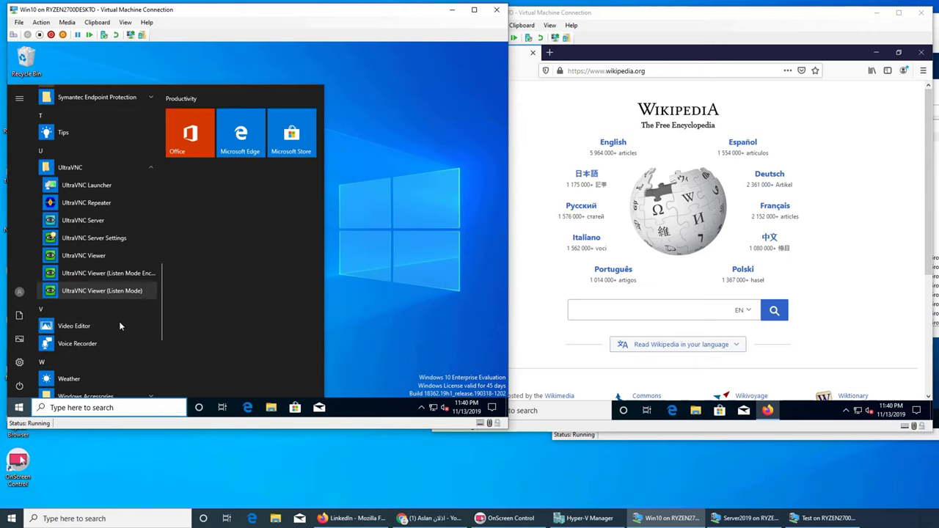
pyautogui.click(107, 257)
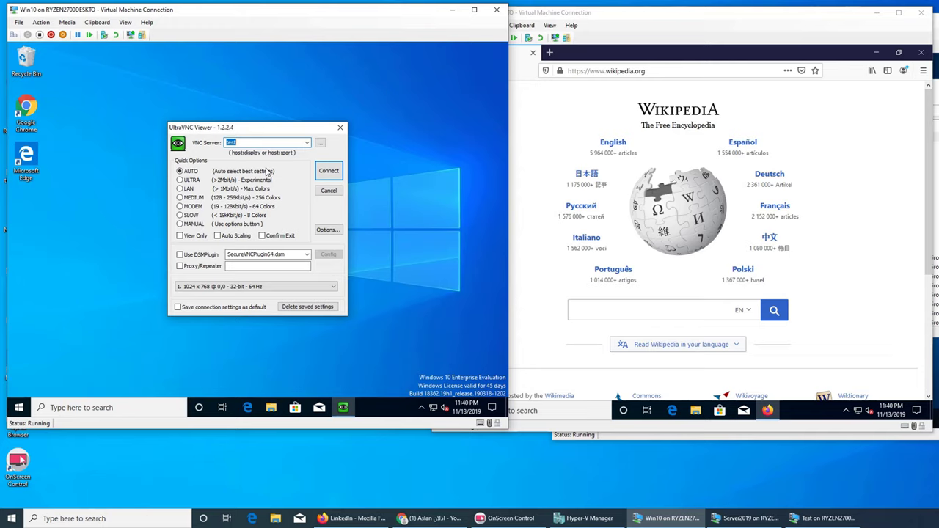
# Step: Connect to TEST and log on with the VNC password to show its desktop in service mode
pyautogui.click(329, 173)
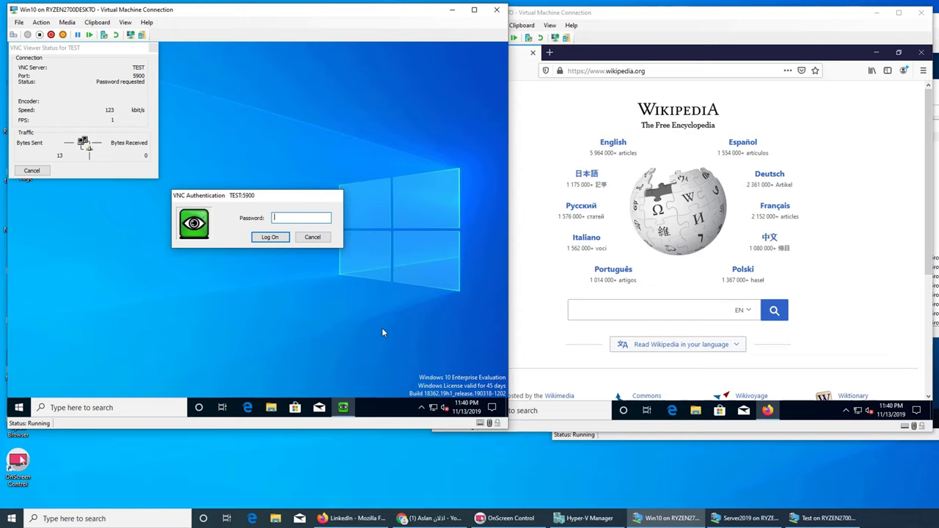
pyautogui.write('********')
pyautogui.press('Return')
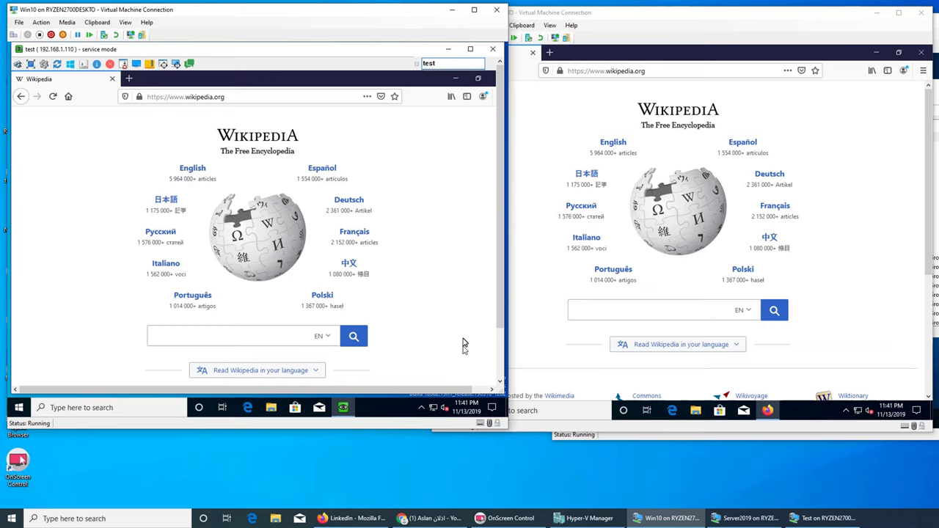
pyautogui.click(490, 390)
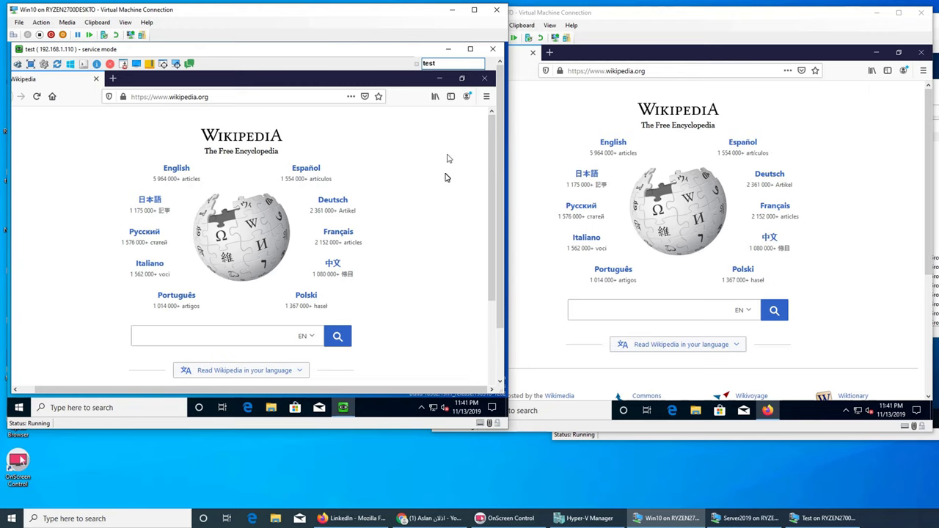
pyautogui.click(487, 98)
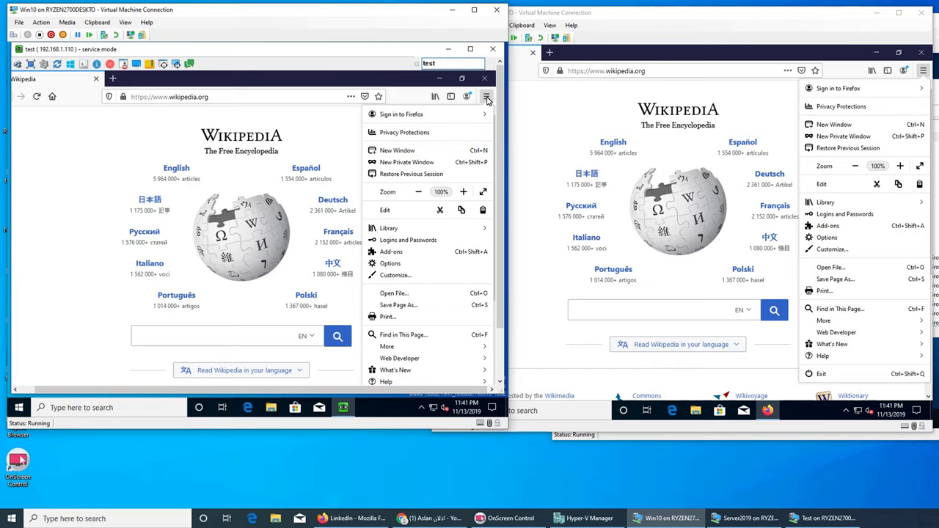
pyautogui.click(321, 130)
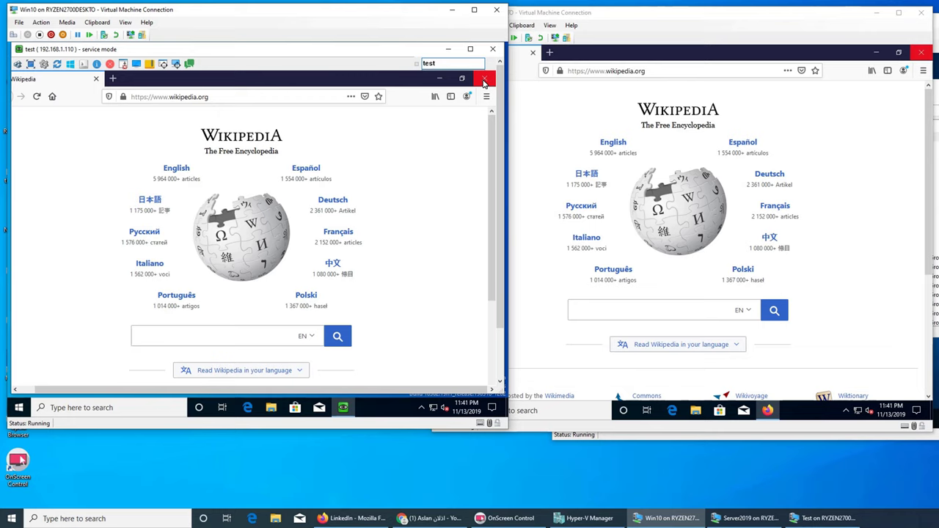
pyautogui.rightClick(379, 412)
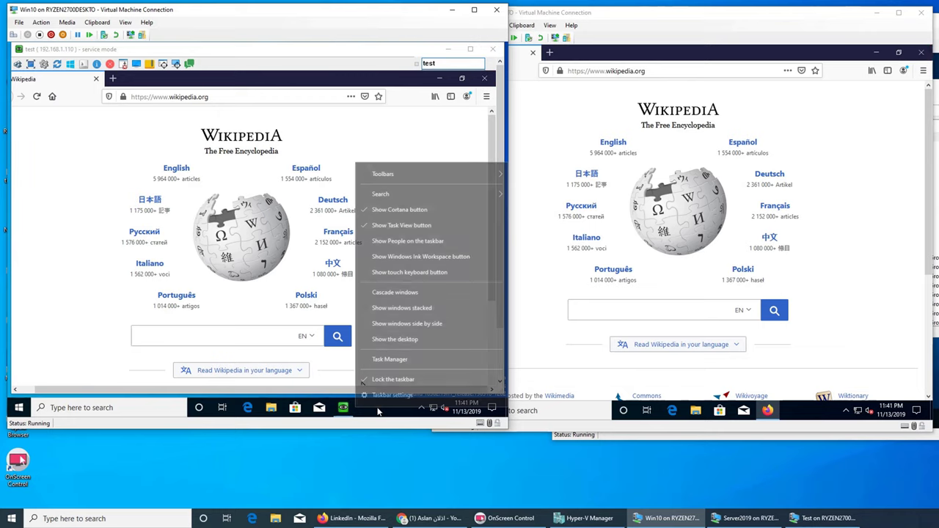
pyautogui.click(394, 360)
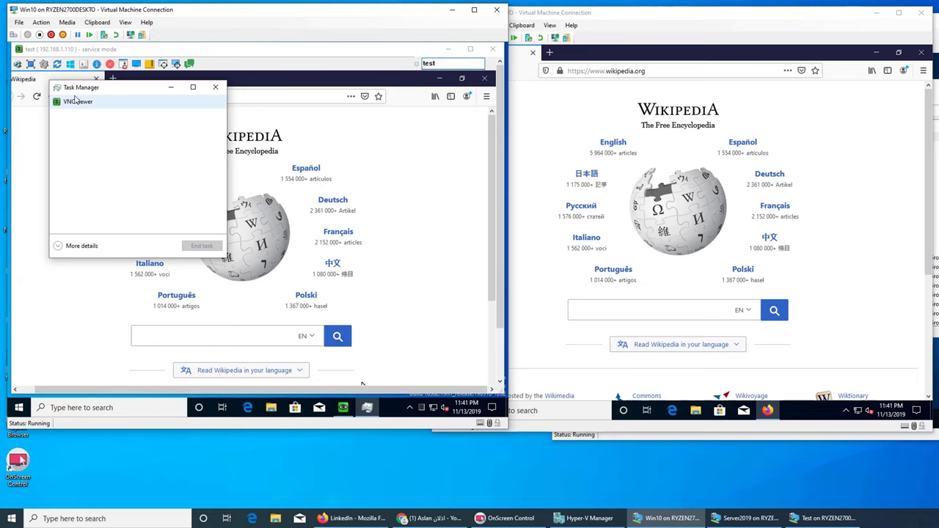
pyautogui.click(60, 246)
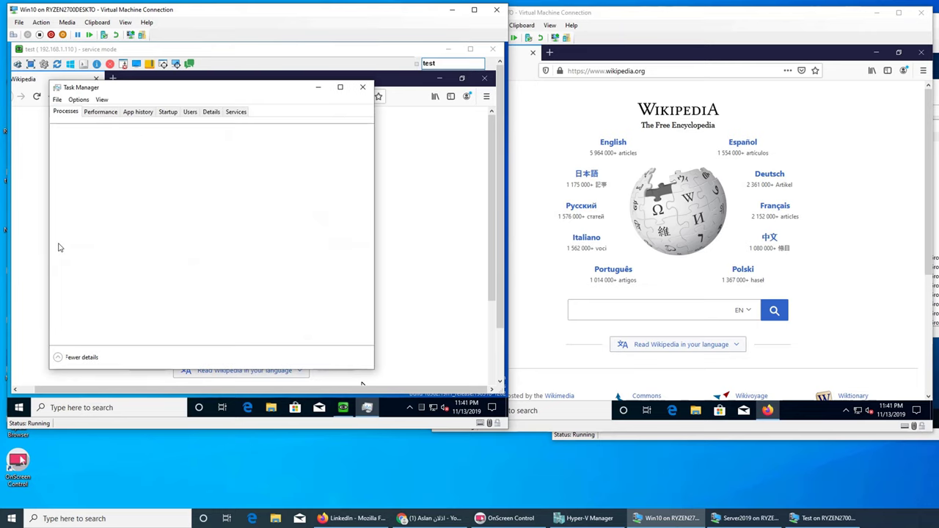
pyautogui.click(100, 112)
pyautogui.click(68, 113)
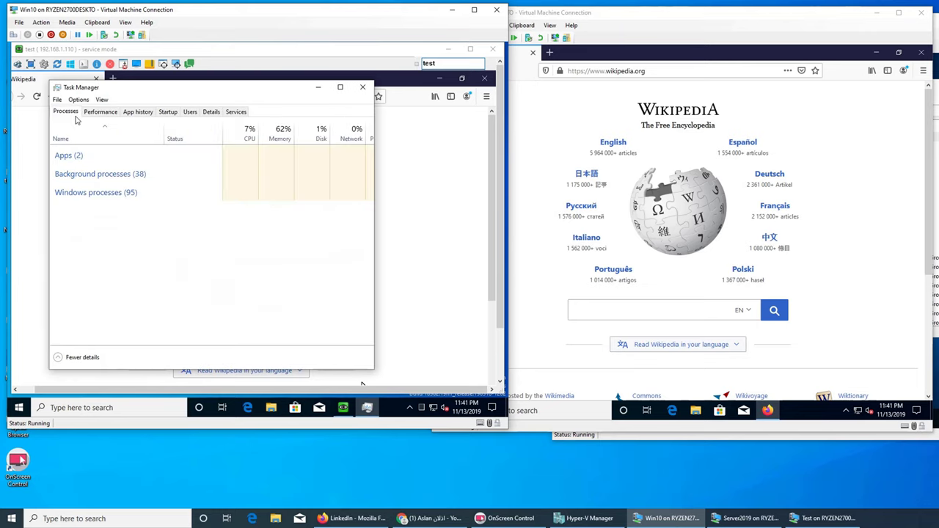
pyautogui.scroll(-2, 125, 260)
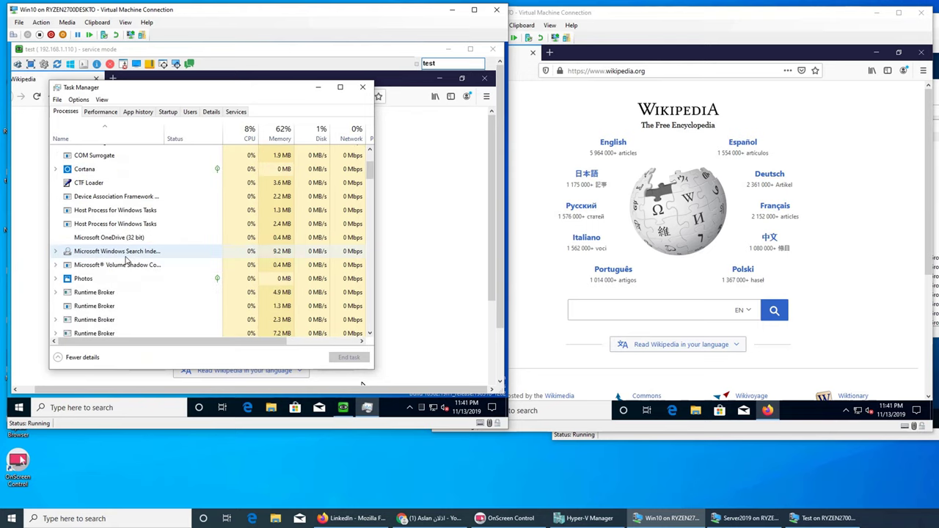
pyautogui.scroll(-4, 124, 260)
pyautogui.scroll(-4, 125, 260)
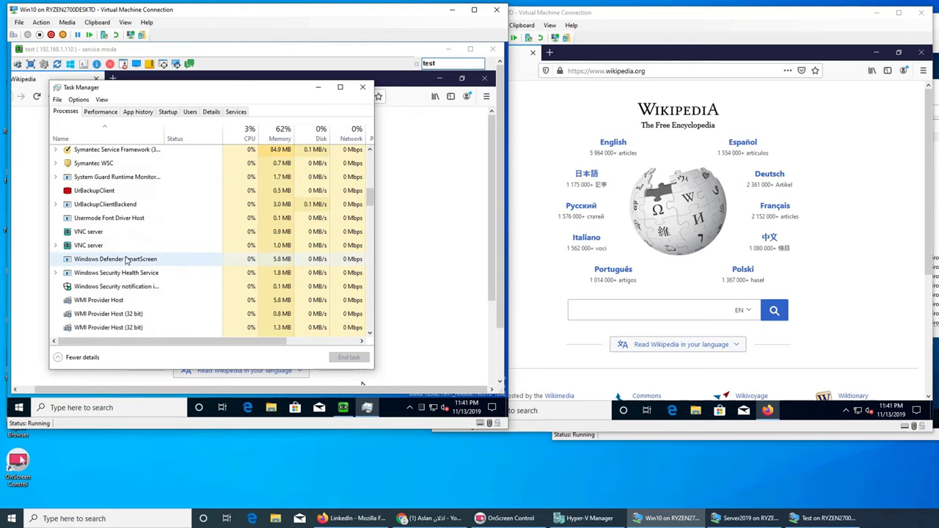
pyautogui.scroll(4, 126, 267)
pyautogui.scroll(-5, 139, 282)
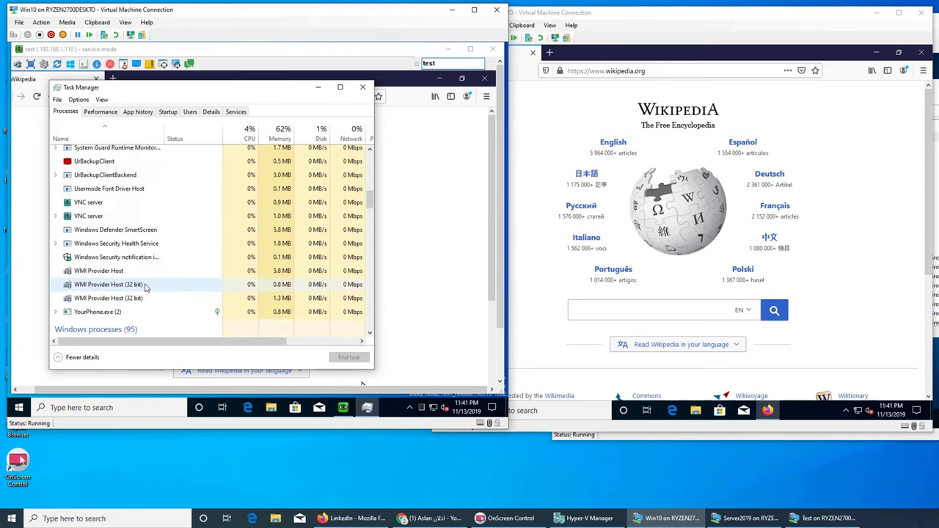
pyautogui.scroll(-10, 146, 287)
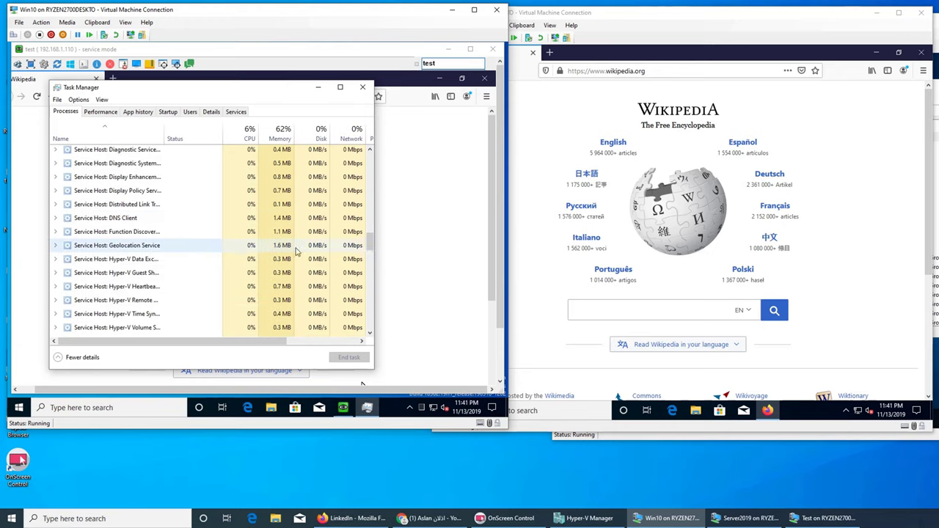
pyautogui.moveTo(369, 237); pyautogui.dragTo(369, 158)
pyautogui.click(361, 89)
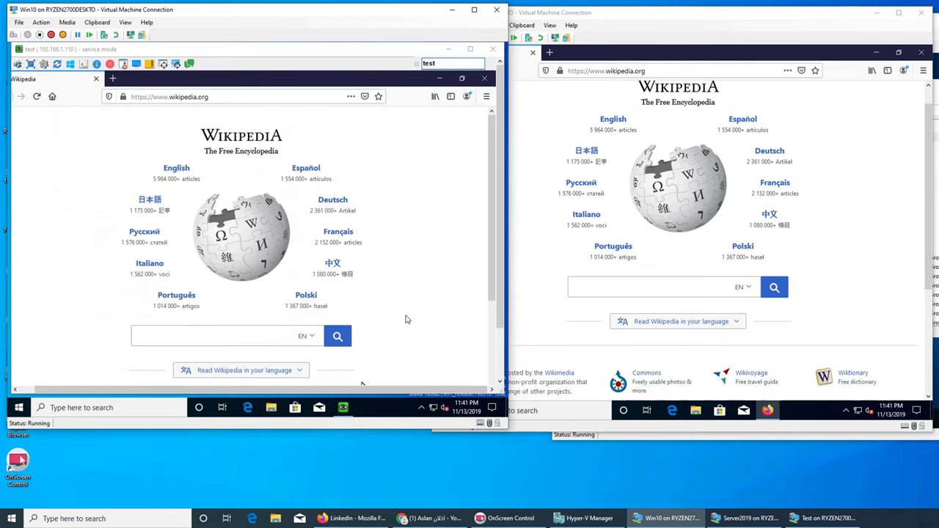
pyautogui.scroll(-5, 407, 319)
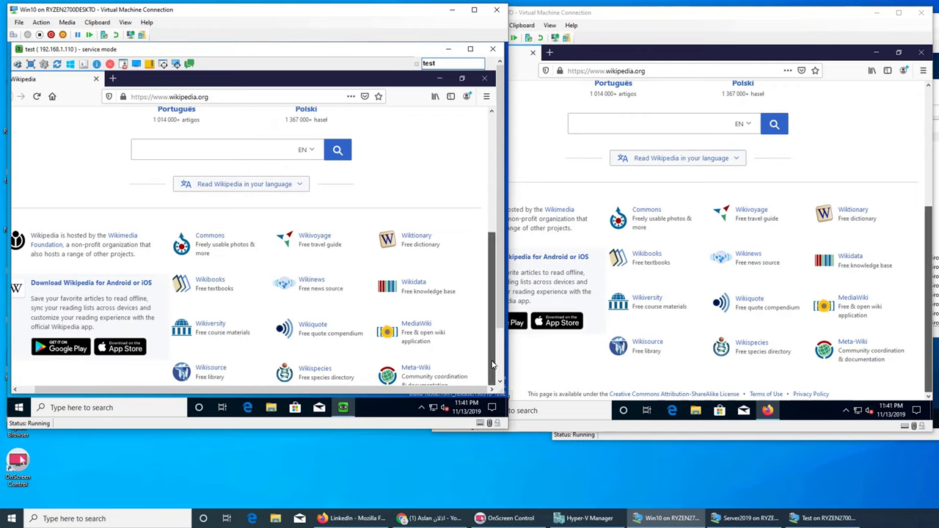
pyautogui.click(499, 382)
pyautogui.scroll(-3, 499, 382)
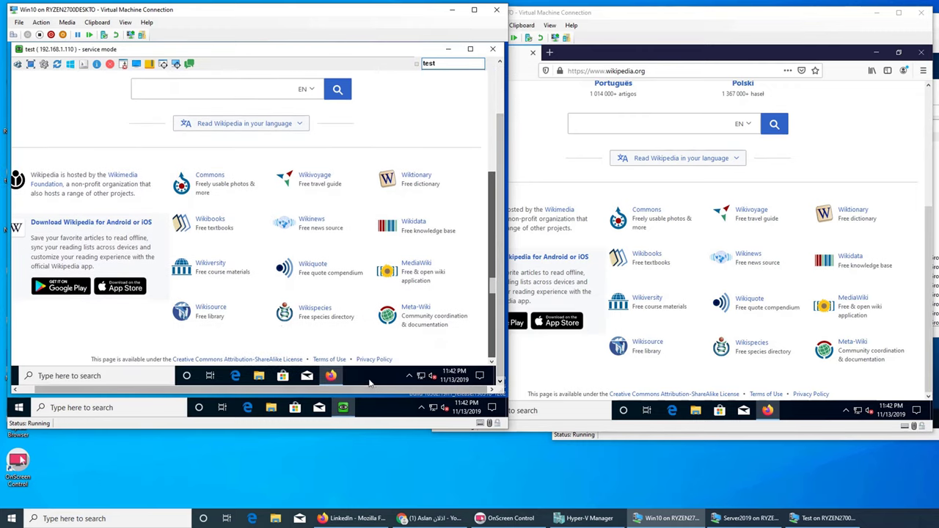
pyautogui.rightClick(372, 381)
pyautogui.click(378, 334)
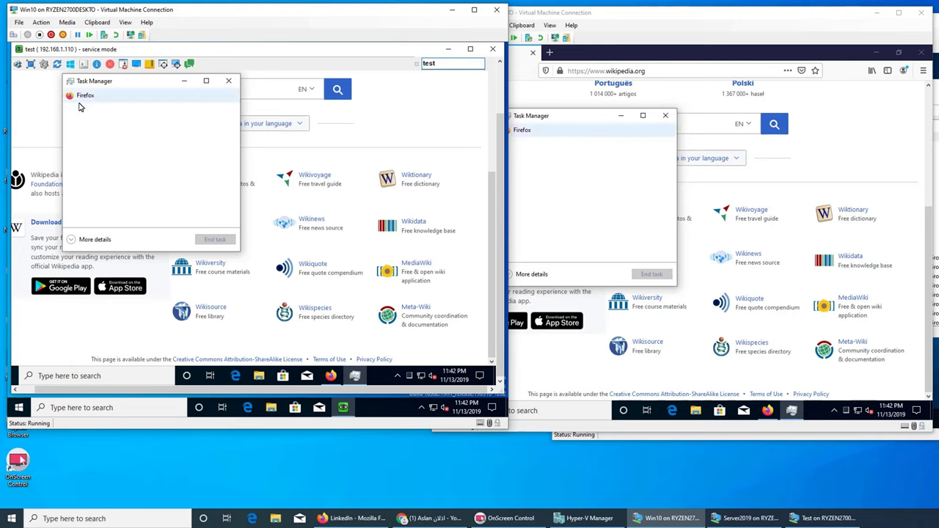
pyautogui.click(228, 80)
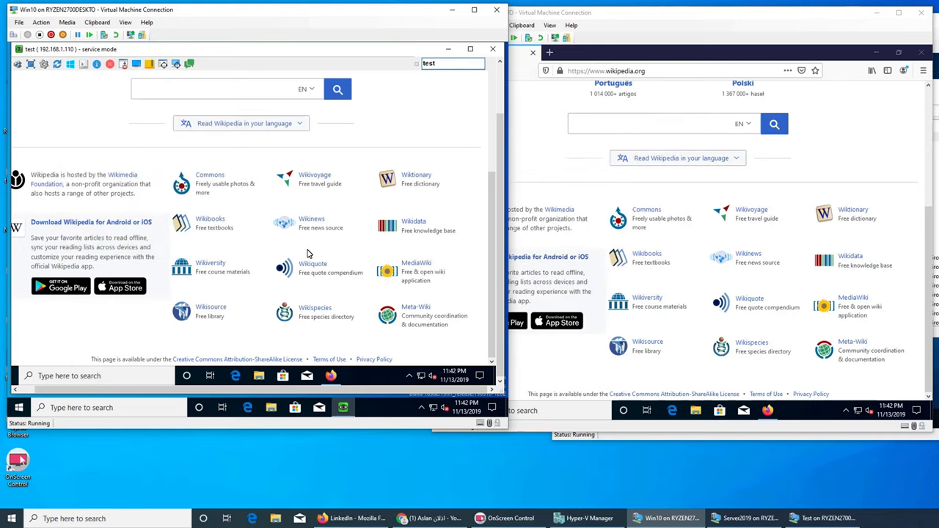
pyautogui.scroll(5, 416, 290)
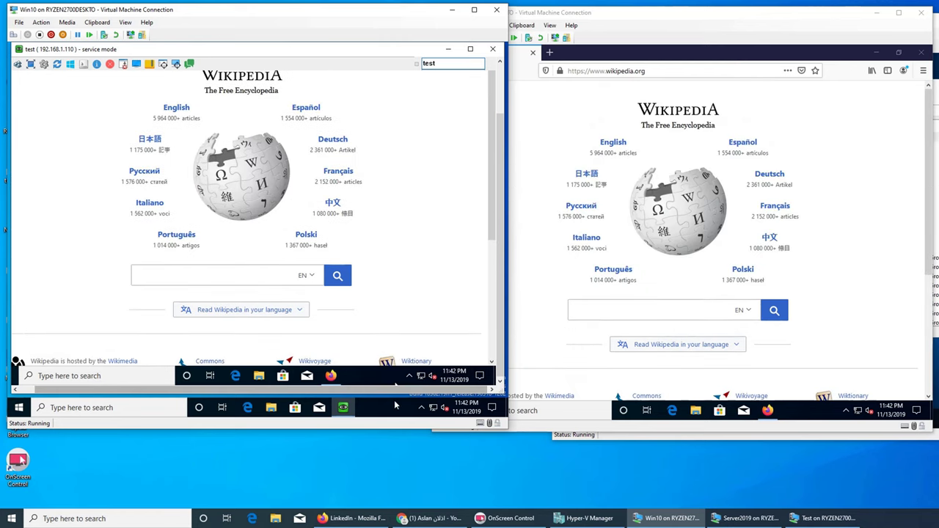
pyautogui.moveTo(372, 389); pyautogui.dragTo(444, 390)
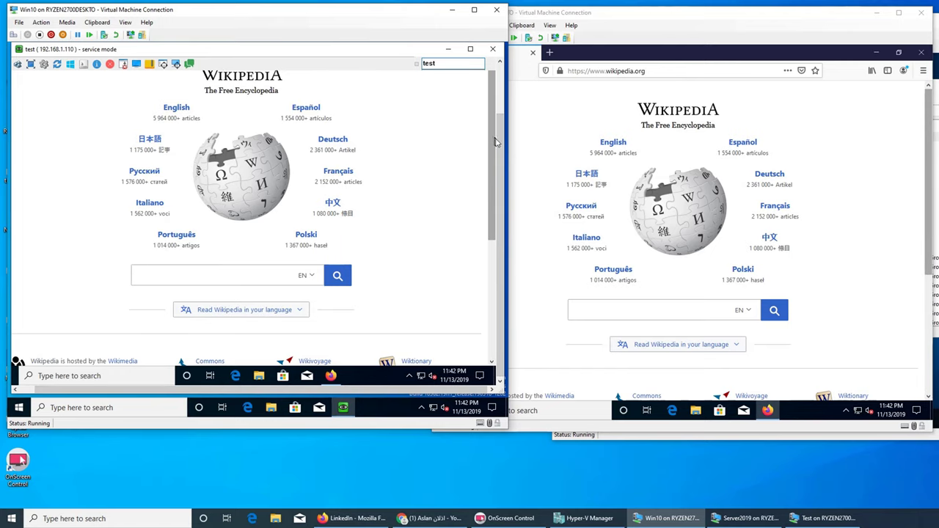
pyautogui.moveTo(492, 167); pyautogui.dragTo(493, 107)
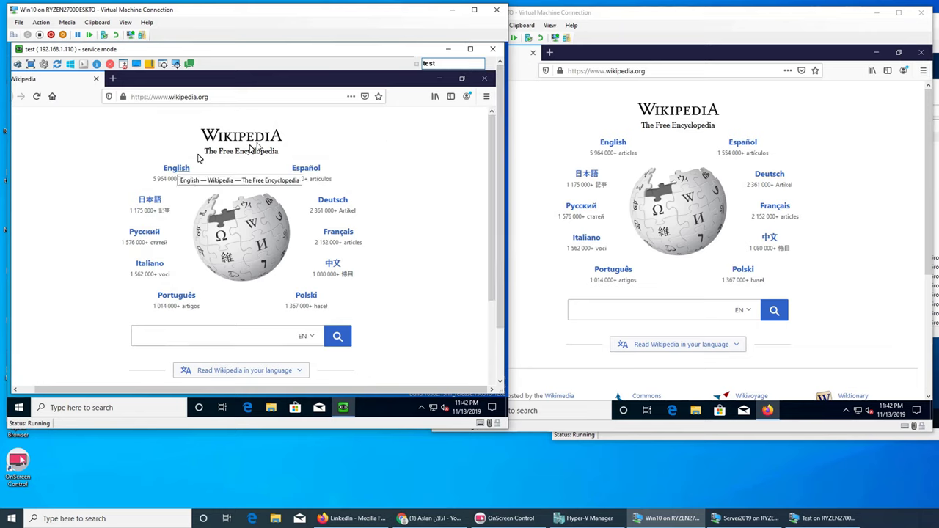
# Step: In the remote Firefox, go from Spanish Wikipedia to the Simple English Wikipedia main page
pyautogui.click(312, 172)
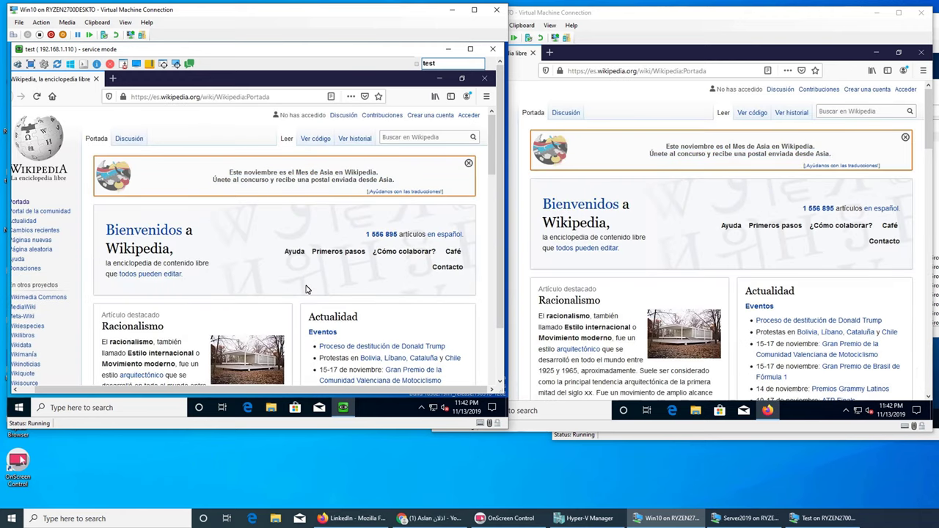
pyautogui.scroll(-15, 307, 289)
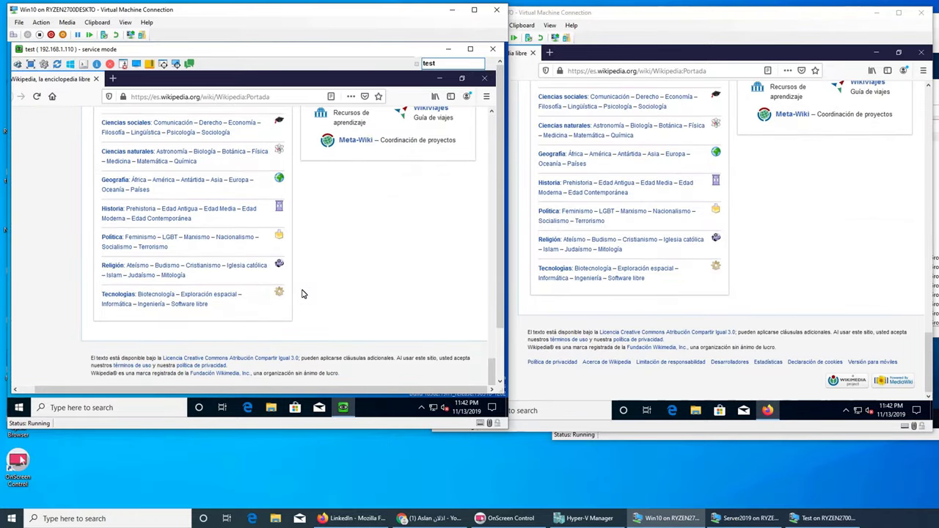
pyautogui.scroll(5, 303, 294)
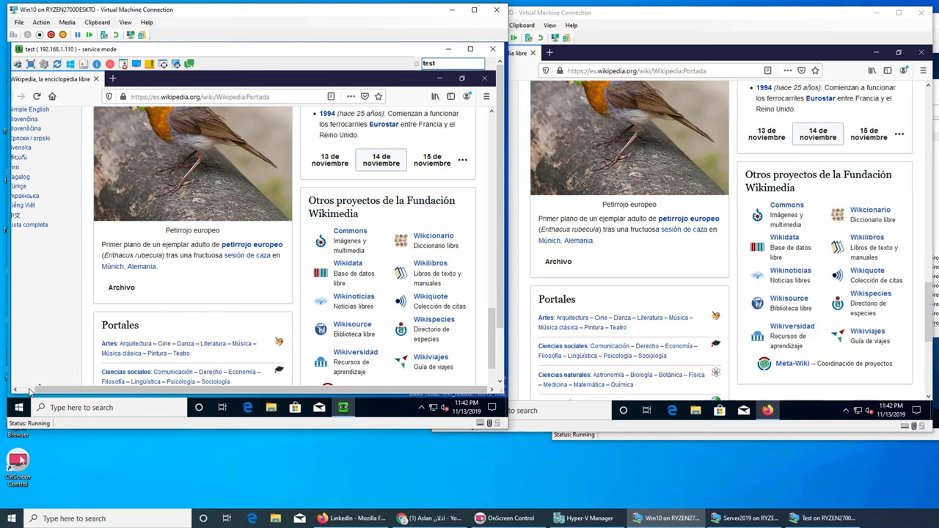
pyautogui.click(29, 391)
pyautogui.scroll(3, 68, 322)
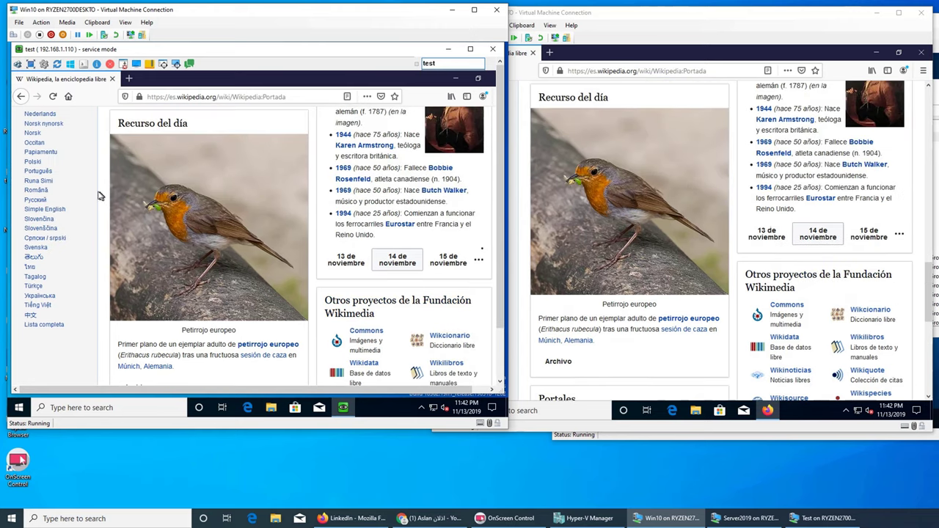
pyautogui.click(55, 209)
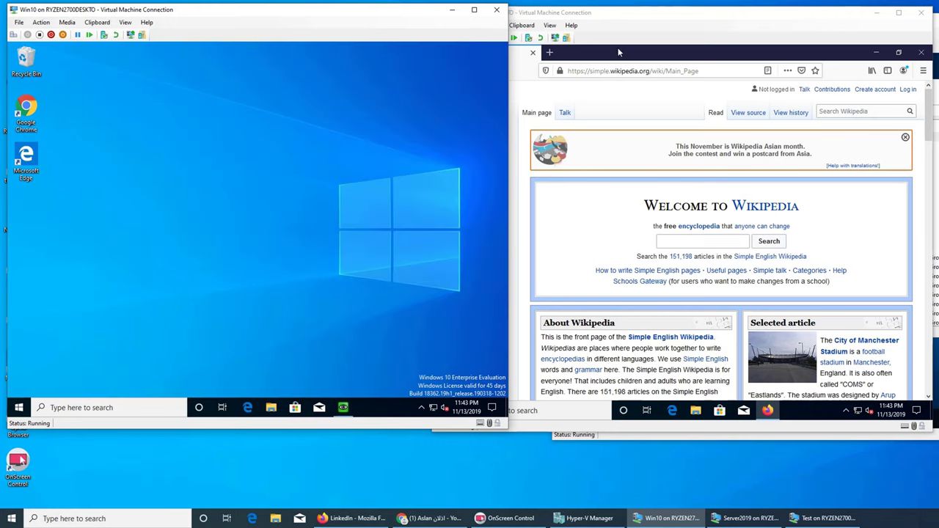
# Step: Restore the service-mode viewer from the taskbar, close it, then dismiss the hidden tray icons popup
pyautogui.click(343, 407)
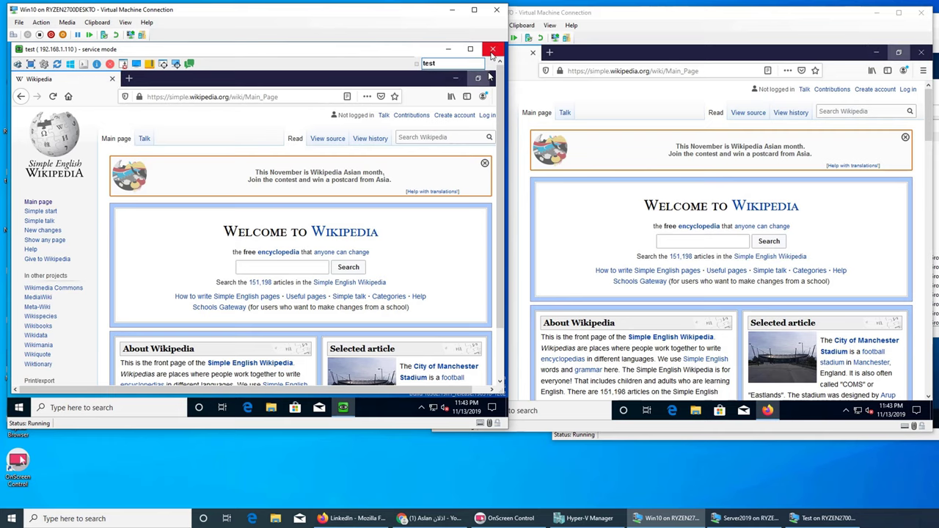
pyautogui.click(492, 51)
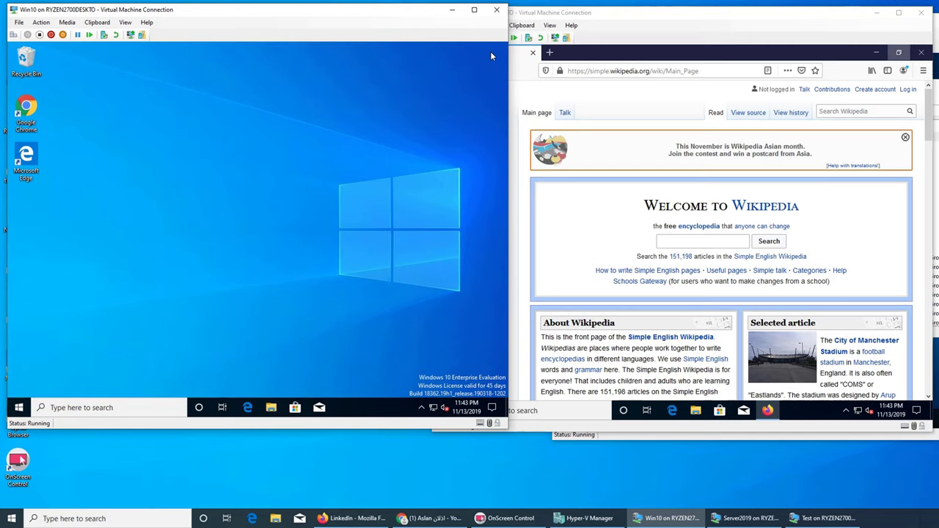
pyautogui.click(418, 408)
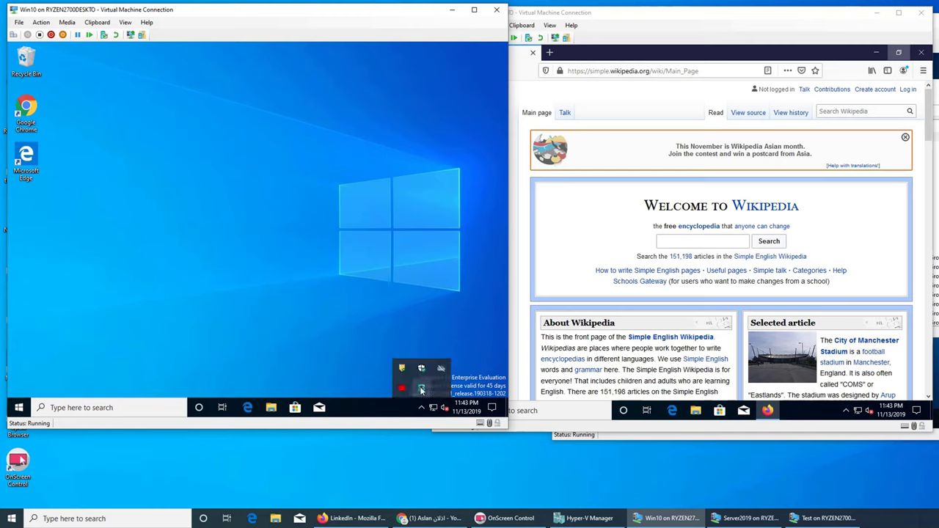
pyautogui.click(368, 212)
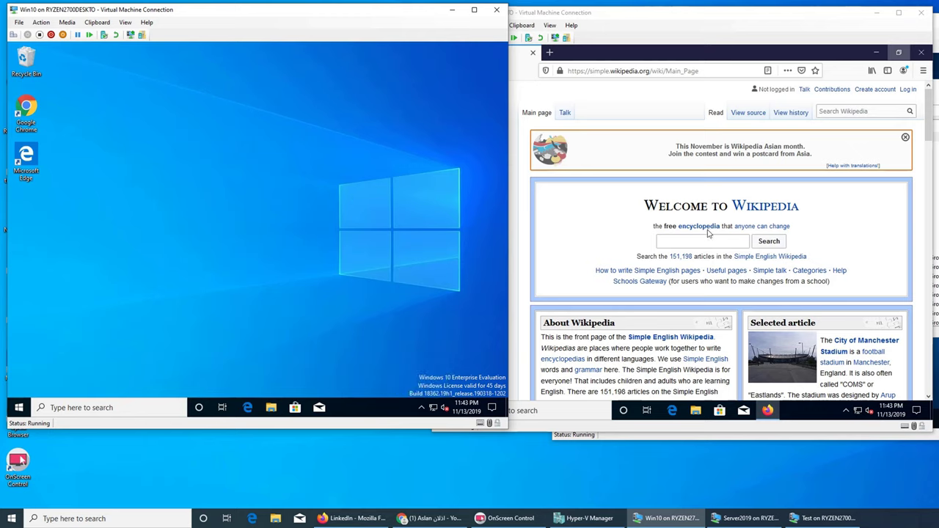
# Step: In the Test VM's Firefox, open the City of Manchester Stadium article
pyautogui.click(604, 229)
pyautogui.scroll(-3, 600, 231)
pyautogui.scroll(-3, 600, 231)
pyautogui.scroll(6, 608, 228)
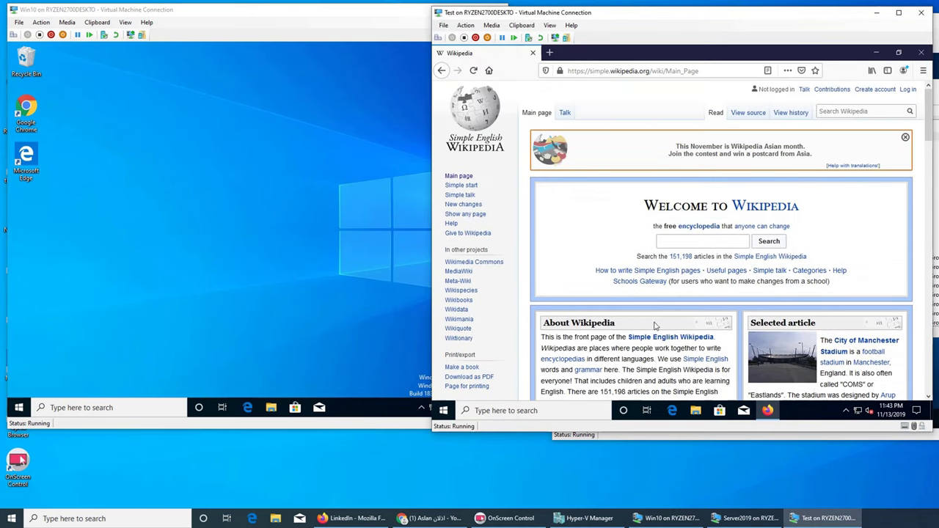
pyautogui.scroll(-3, 631, 351)
pyautogui.scroll(-2, 629, 351)
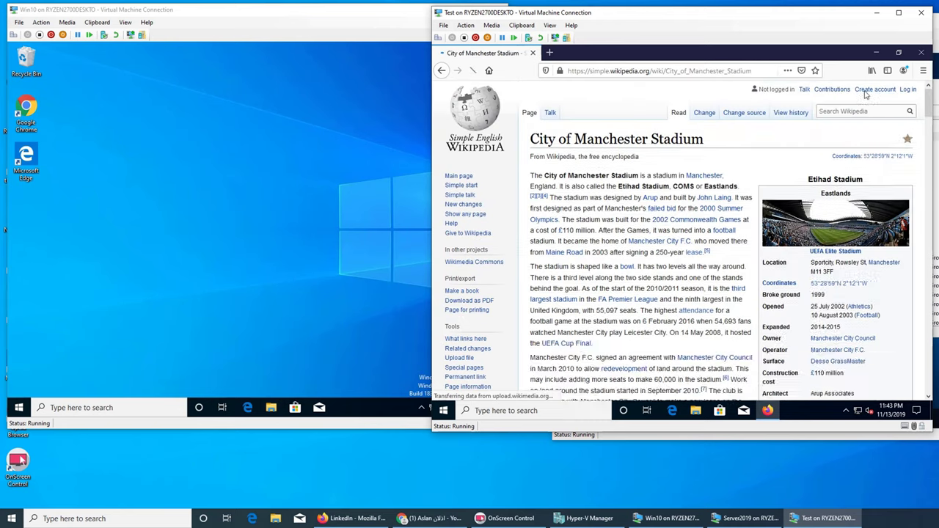
pyautogui.click(864, 96)
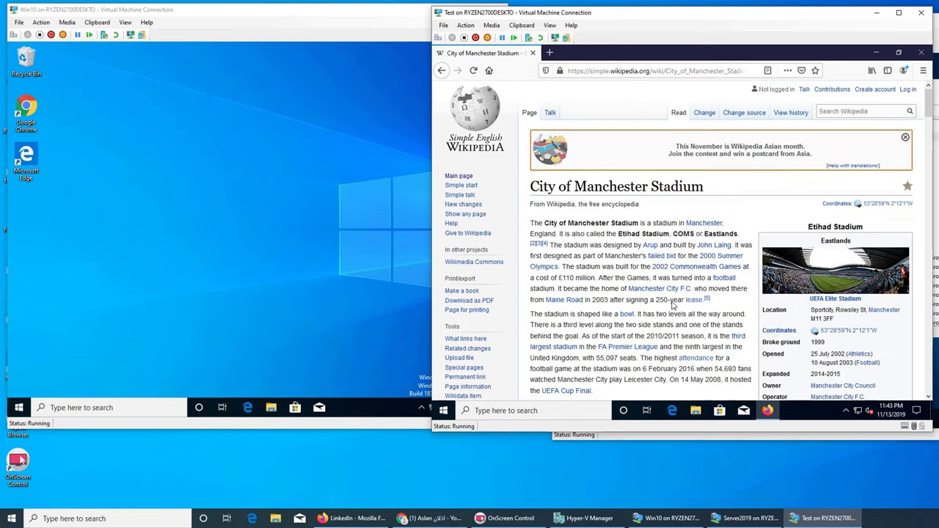
# Step: Skim the stadium article, then close Firefox on the Test VM
pyautogui.scroll(-5, 672, 305)
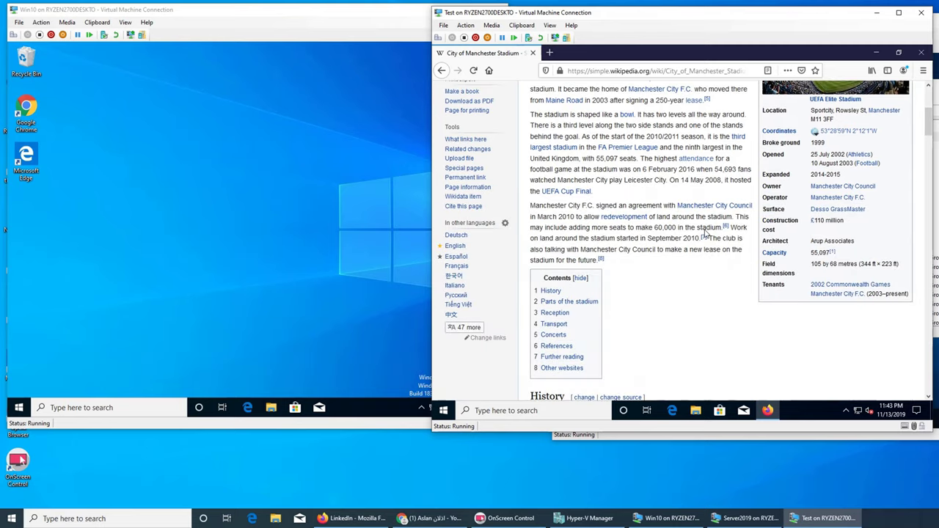
pyautogui.scroll(5, 706, 232)
pyautogui.click(921, 52)
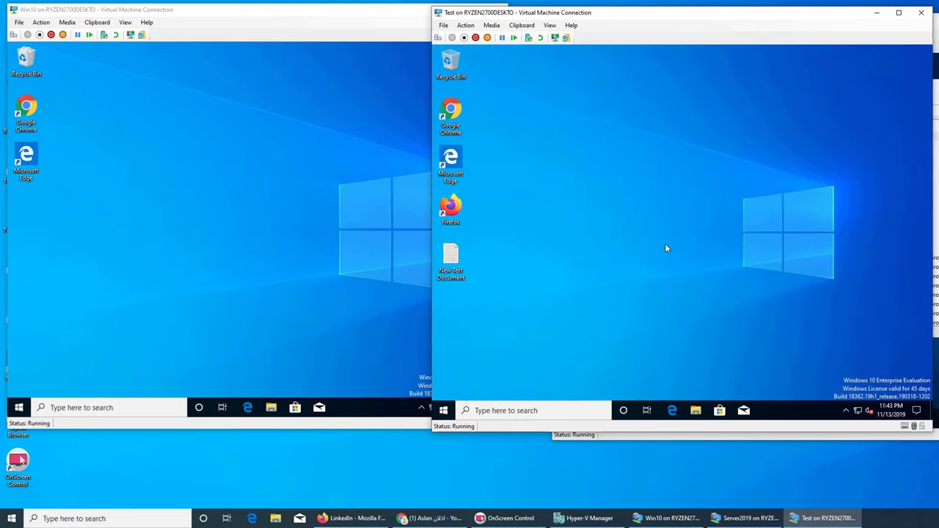